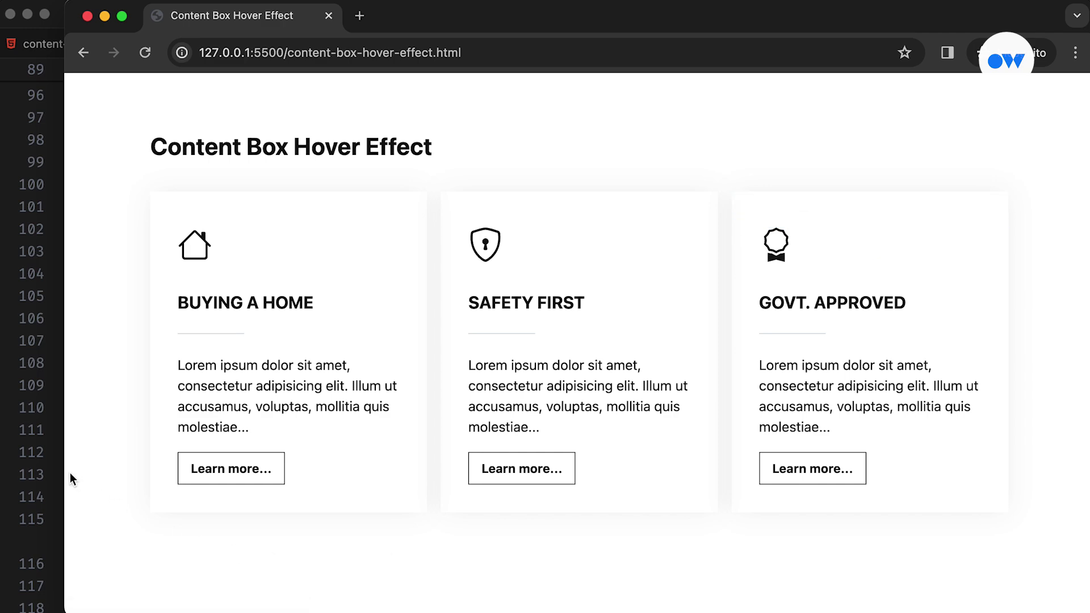
Resize the browser to compare single-column and three-column card layouts
{"action": "mouse_move", "coordinate": [66, 471]}
{"action": "left_mouse_down"}
{"action": "mouse_move", "coordinate": [59, 511]}
{"action": "mouse_move", "coordinate": [520, 471]}
{"action": "left_mouse_up"}
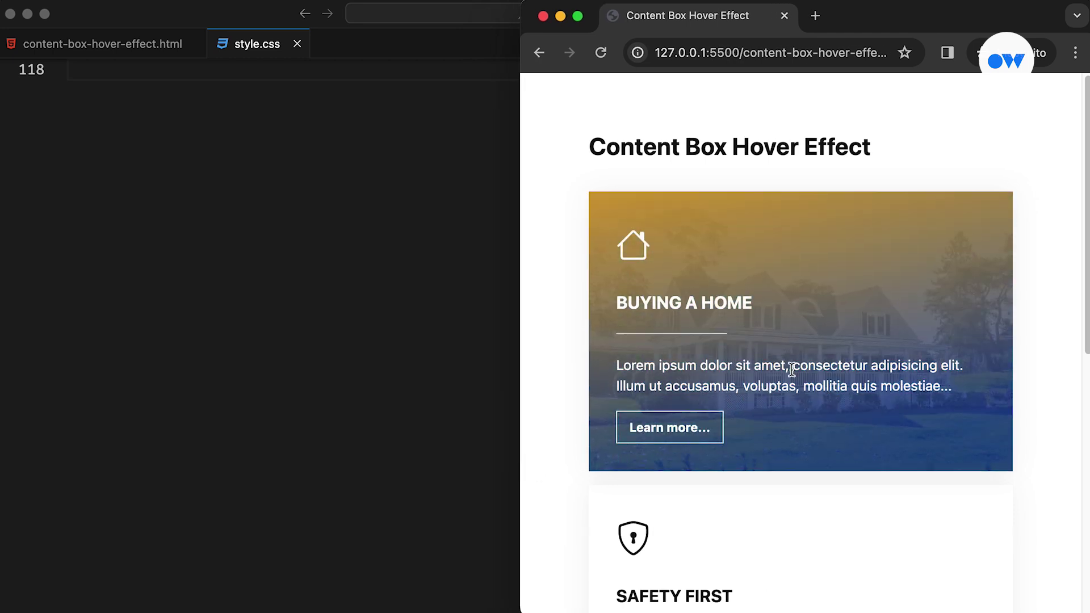
{"action": "left_click_drag", "start_coordinate": [520, 377], "coordinate": [602, 371]}
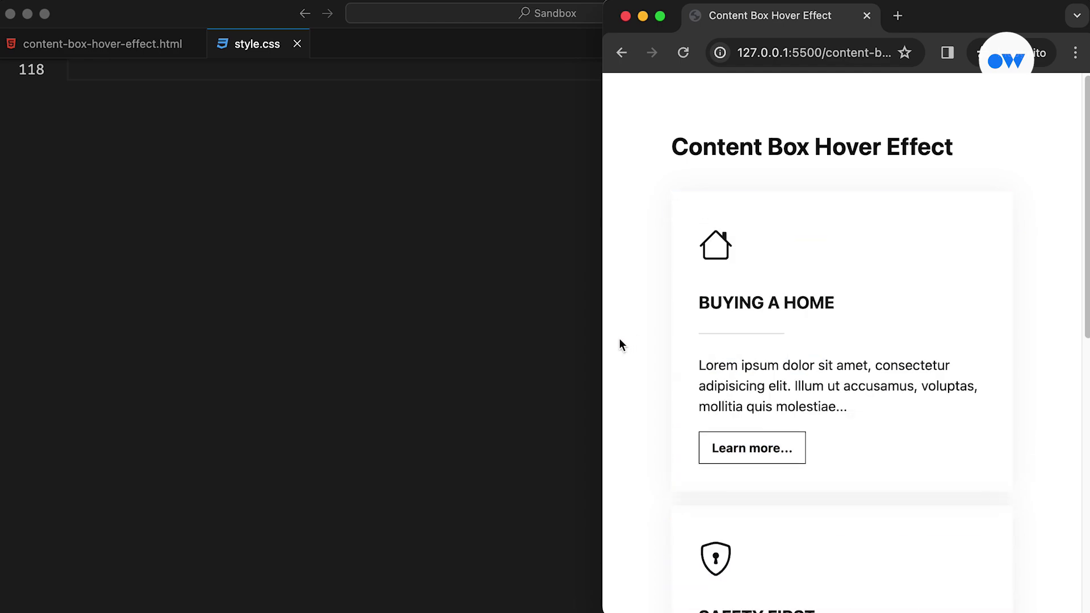
{"action": "left_click_drag", "start_coordinate": [601, 343], "coordinate": [62, 326]}
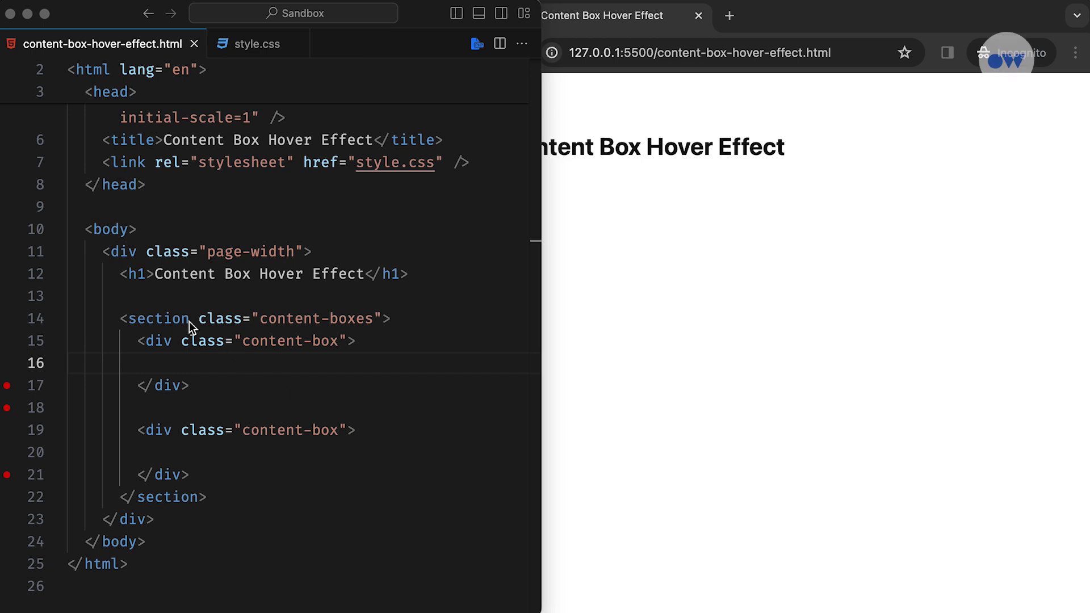
Review the heading, content-boxes section and first box markup, and glance at the stylesheet
{"action": "left_click_drag", "start_coordinate": [121, 273], "coordinate": [216, 273]}
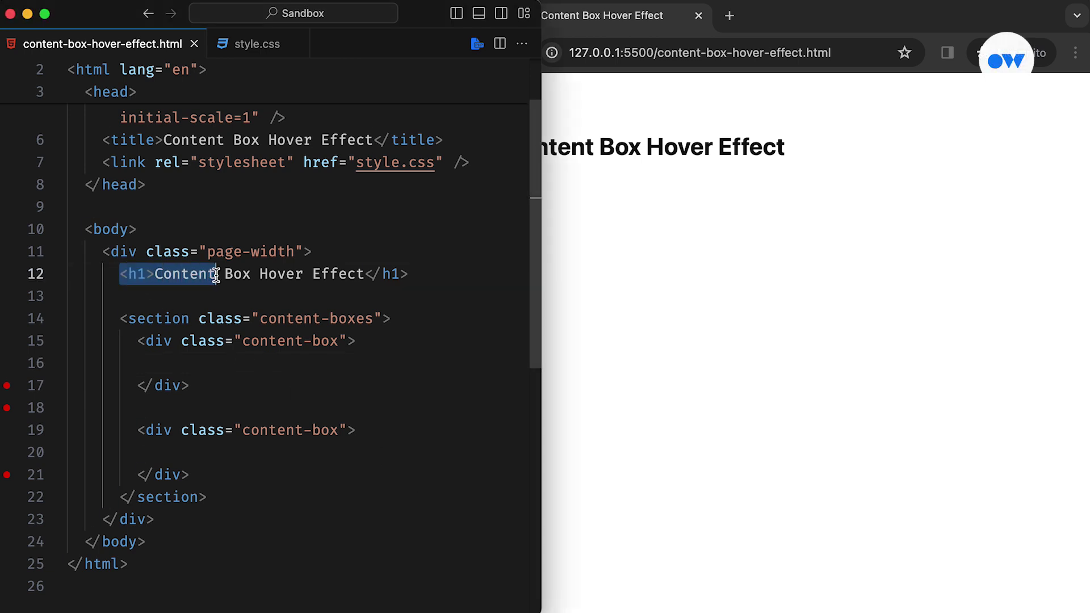
{"action": "left_click_drag", "start_coordinate": [121, 318], "coordinate": [198, 319]}
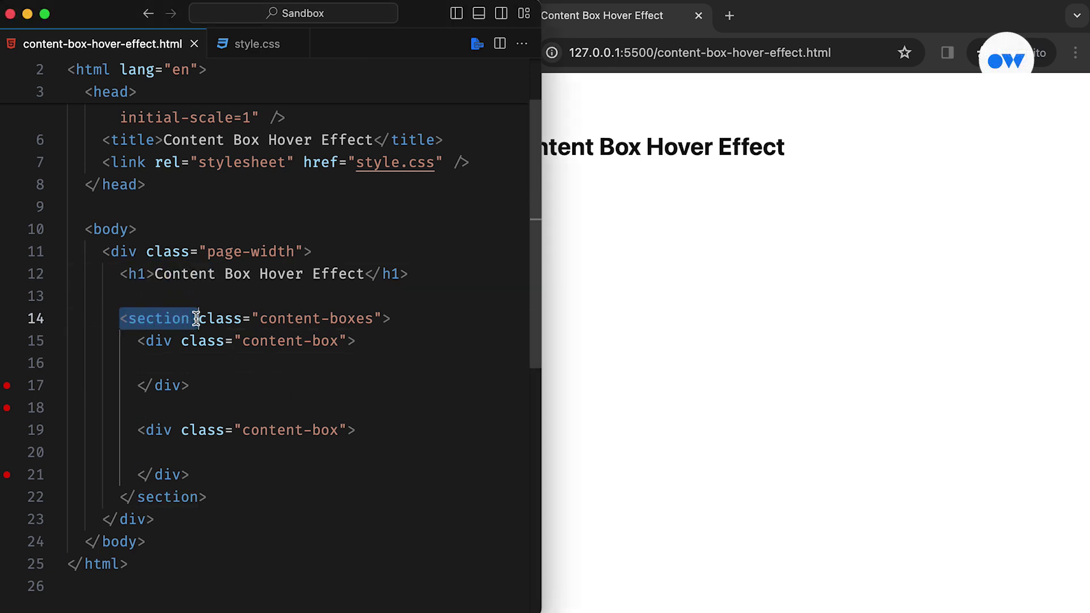
{"action": "left_click_drag", "start_coordinate": [136, 340], "coordinate": [214, 386]}
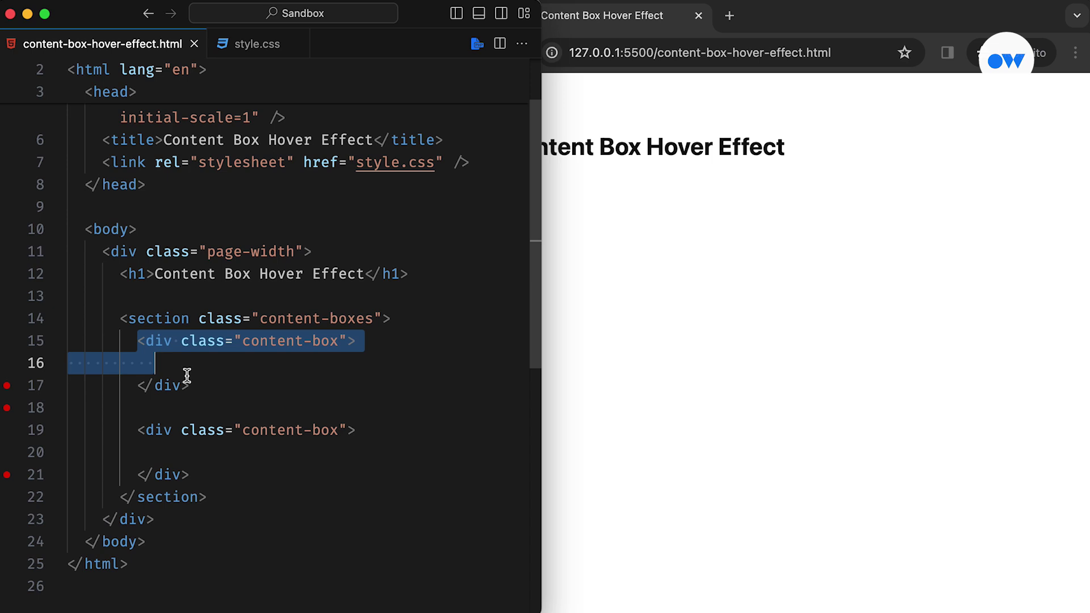
{"action": "left_click", "coordinate": [214, 387]}
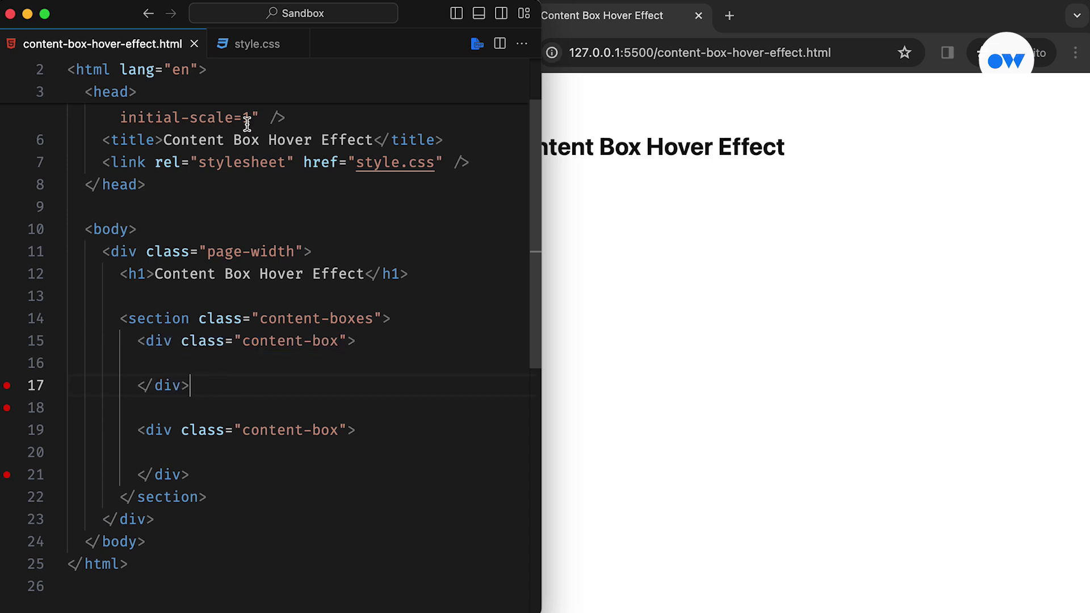
{"action": "left_click", "coordinate": [240, 48]}
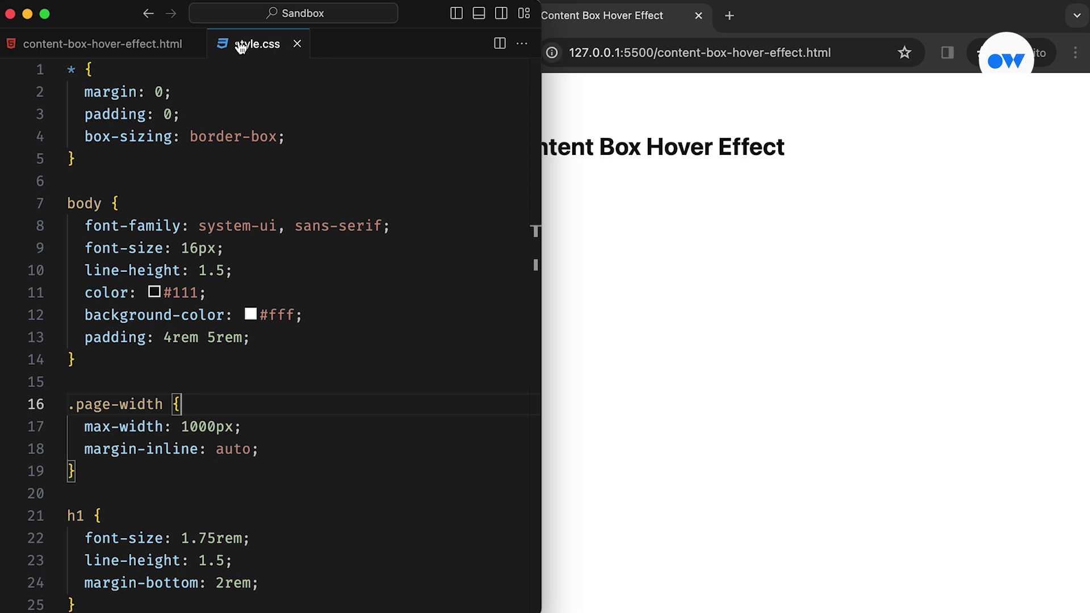
{"action": "left_click", "coordinate": [102, 48]}
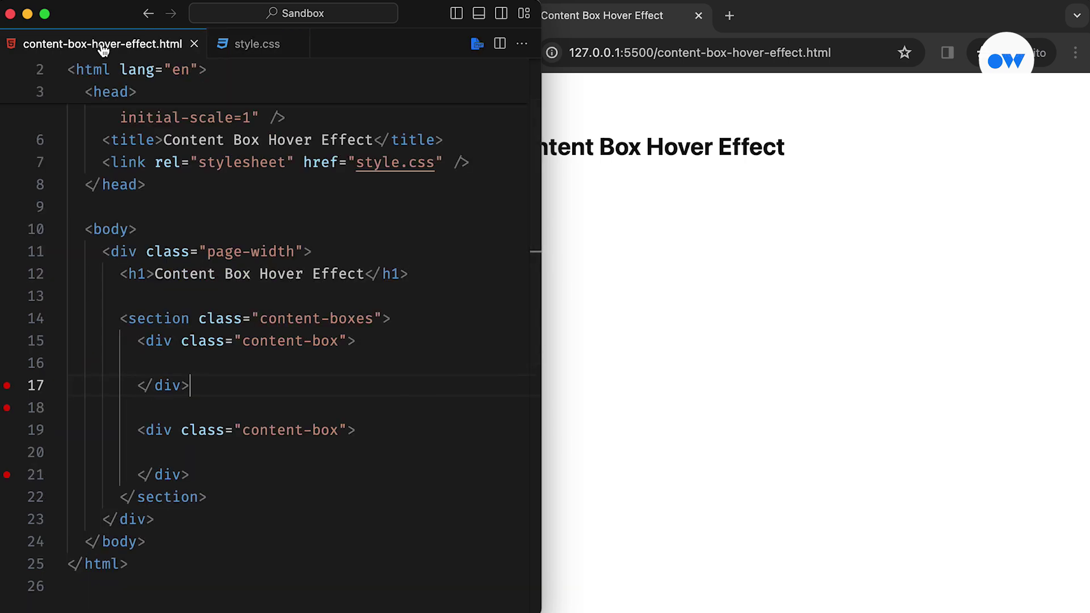
Paste the Bootstrap Icons 1.11.3 CDN link on a new line after the title
{"action": "left_click", "coordinate": [202, 185]}
{"action": "scroll", "coordinate": [327, 179], "scroll_direction": "up", "scroll_amount": 3}
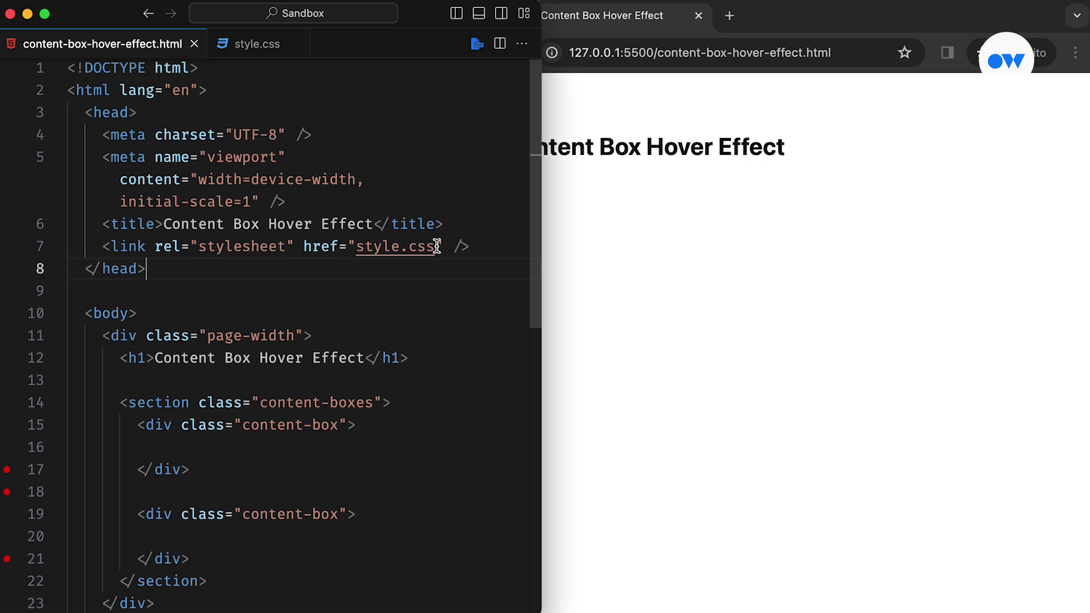
{"action": "left_click", "coordinate": [460, 232]}
{"action": "key", "text": "Return"}
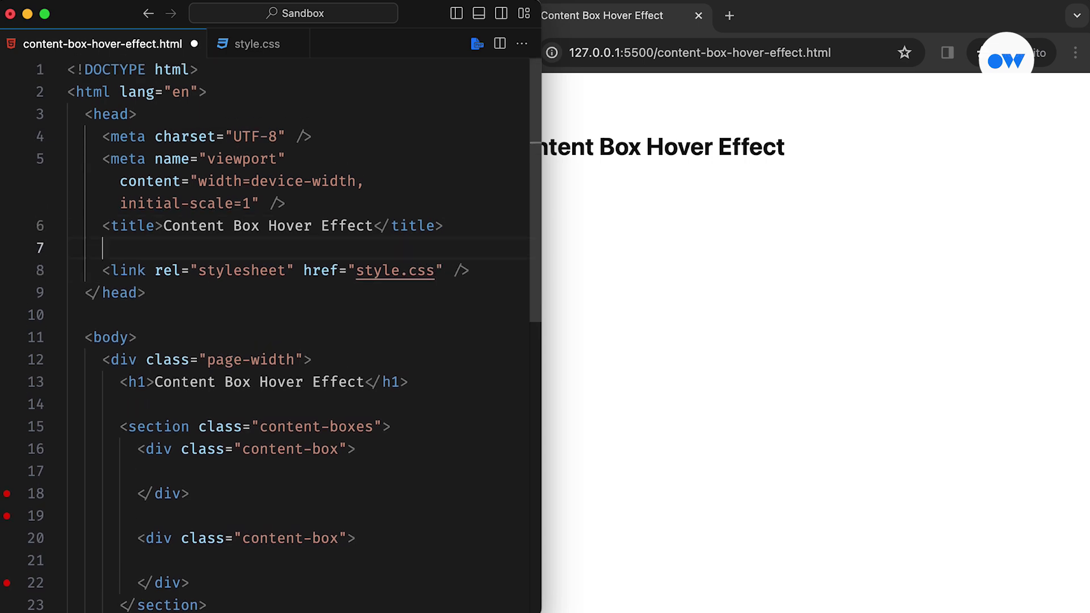
{"action": "key", "text": "super+v"}
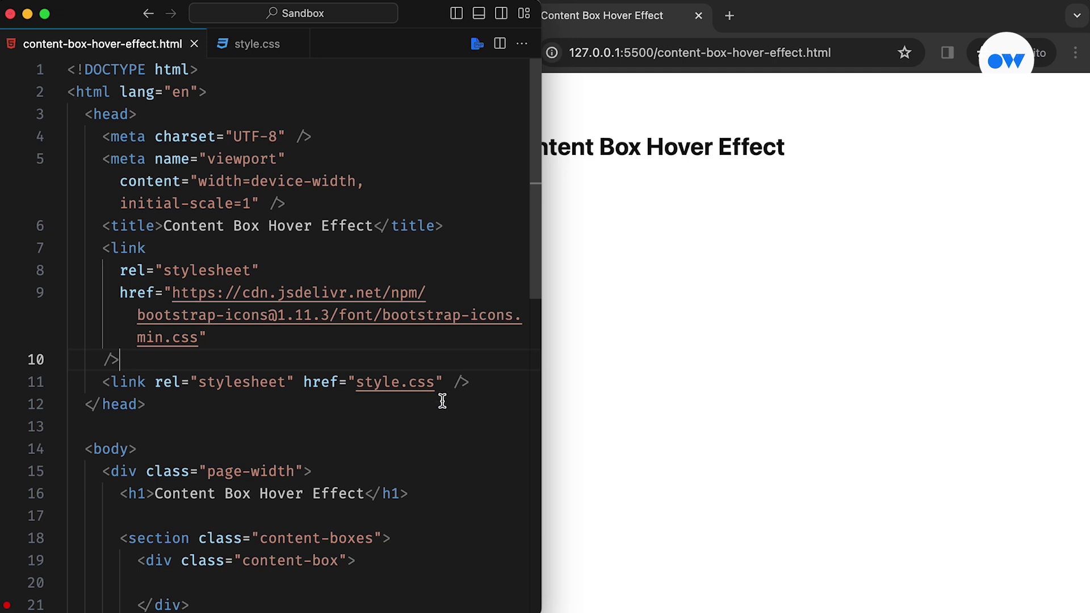
Give the first box a bi-house icon, Buying a Home title, description and Learn more link, and save
{"action": "left_click", "coordinate": [416, 558]}
{"action": "scroll", "coordinate": [416, 559], "scroll_direction": "down", "scroll_amount": 4}
{"action": "key", "text": "Return"}
{"action": "type", "text": "<div "}
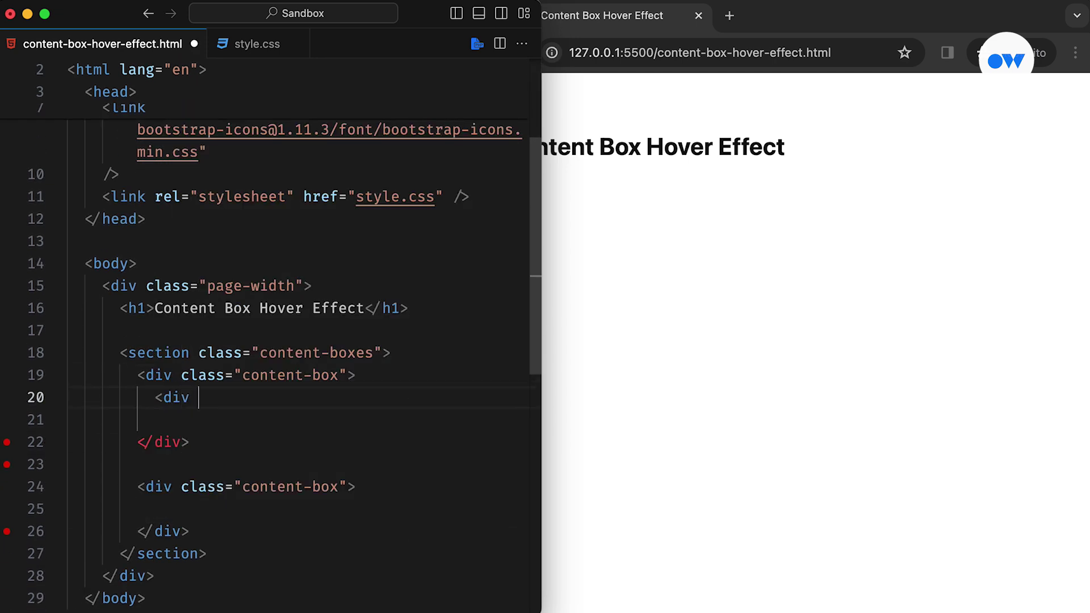
{"action": "type", "text": "class=\"content-box"}
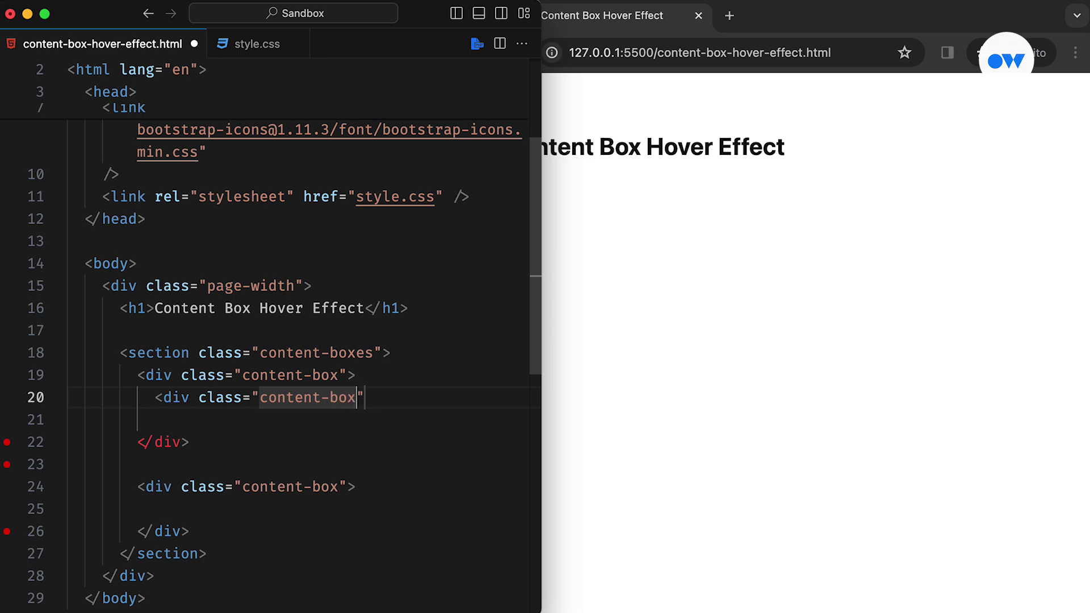
{"action": "type", "text": "__icon"}
{"action": "key", "text": "Tab"}
{"action": "type", "text": ">"}
{"action": "key", "text": "Return"}
{"action": "type", "text": "<i"}
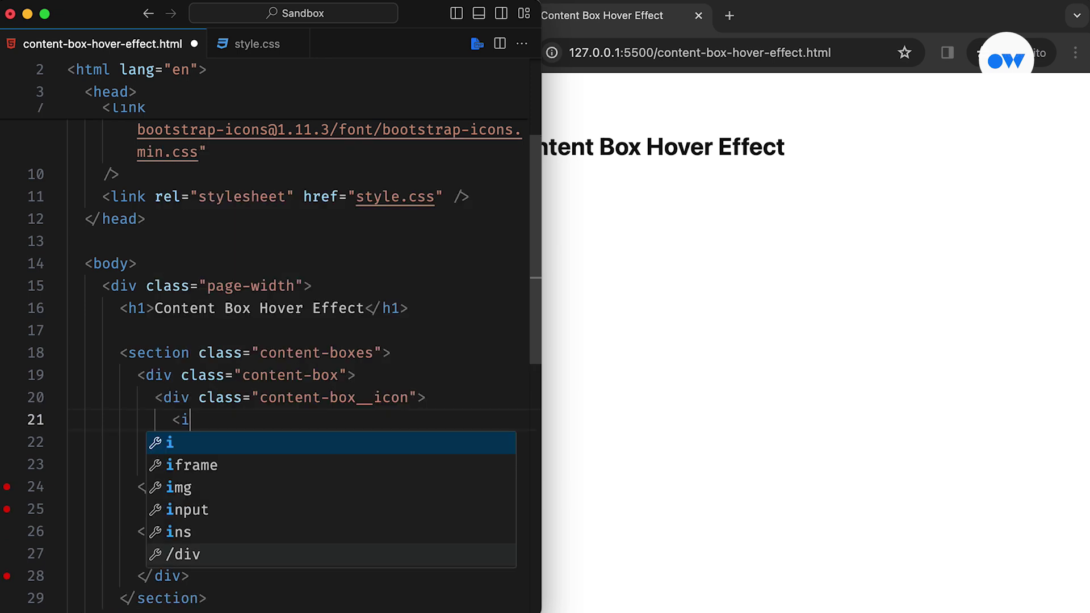
{"action": "type", "text": " class=\"bi bi-ho"}
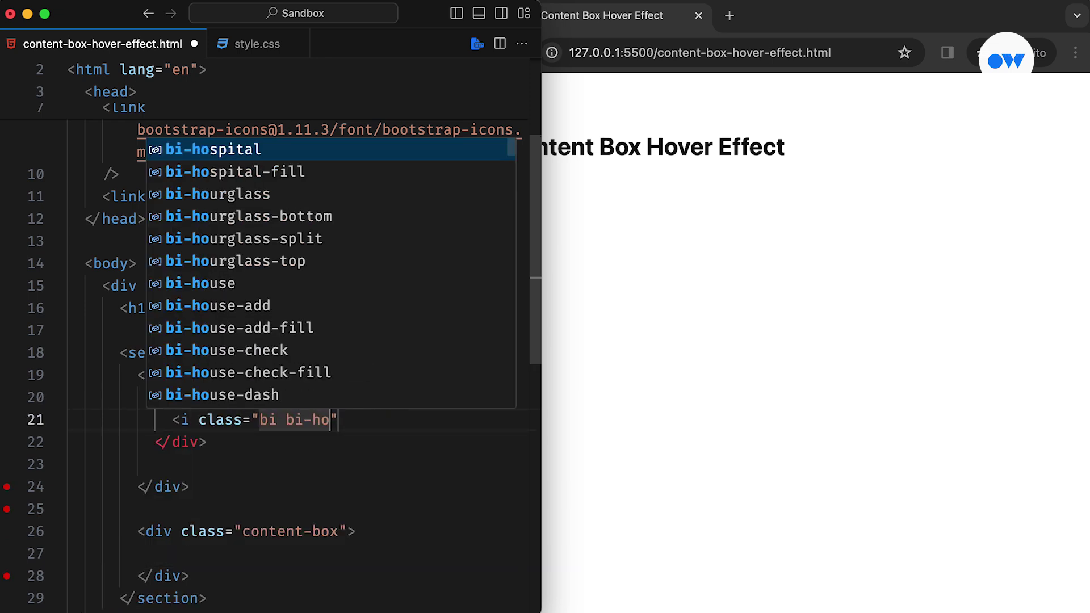
{"action": "type", "text": "use"}
{"action": "key", "text": "Return"}
{"action": "type", "text": "></i>"}
{"action": "key", "text": "Down"}
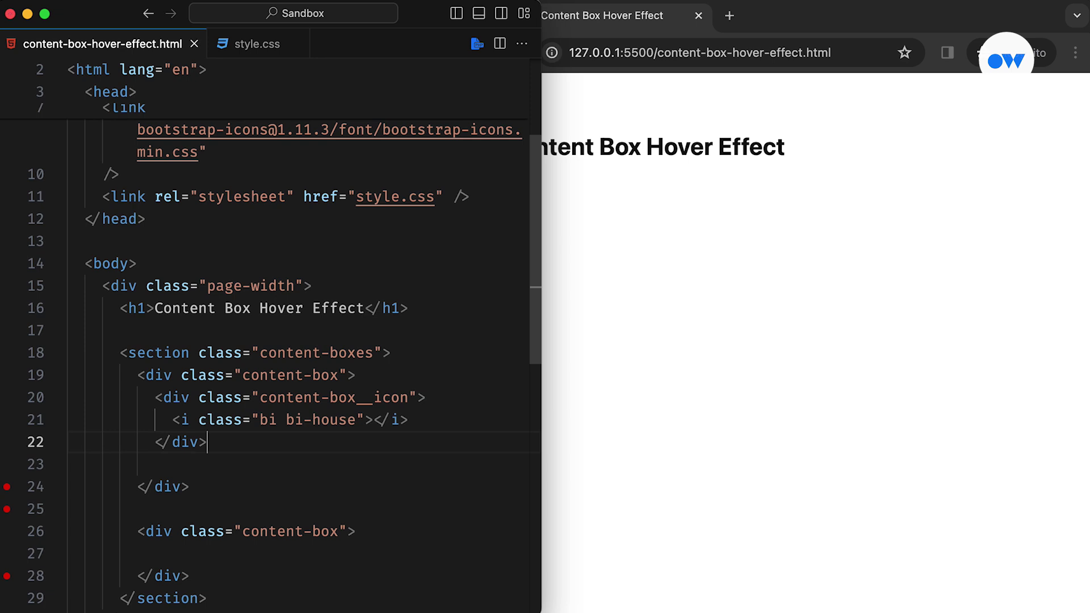
{"action": "key", "text": "Return"}
{"action": "type", "text": "<h3 class=\"content-box__title\">             Buying a Home           </h3>            <p class=\"content-box__desc\">             Lorem ipsum dolor sit amet, consectetur adipisicing elit. Illum ut             accusamus, voluptas, mollitia quis molestiae...           </p>            <p class=\"content-box__cta\">             <a href=\"#\" title=\"\">Learn more...</a>           </p>"}
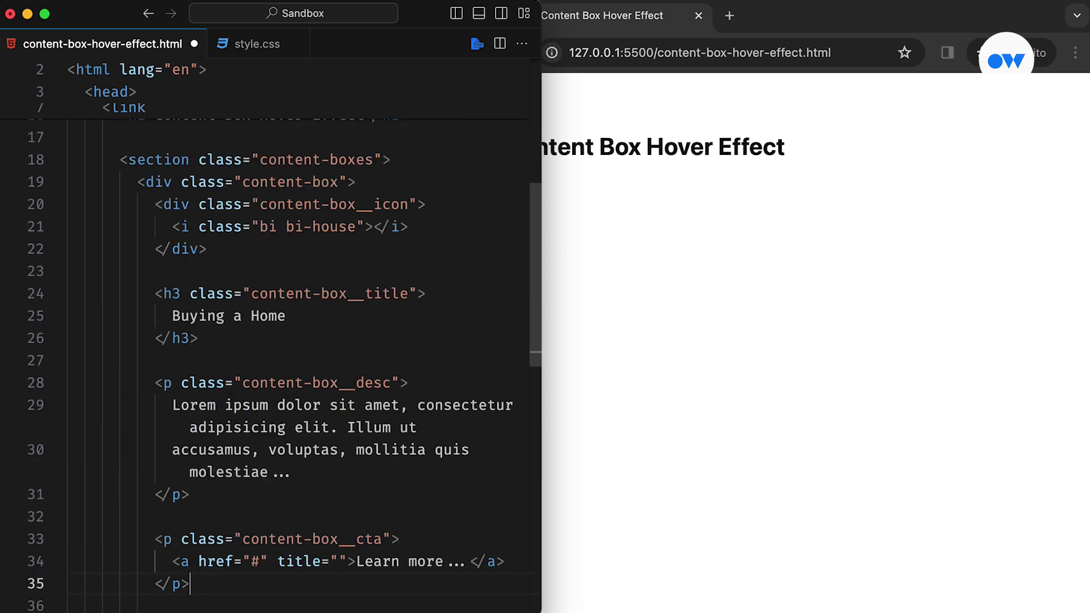
{"action": "scroll", "coordinate": [244, 441], "scroll_direction": "down", "scroll_amount": 2}
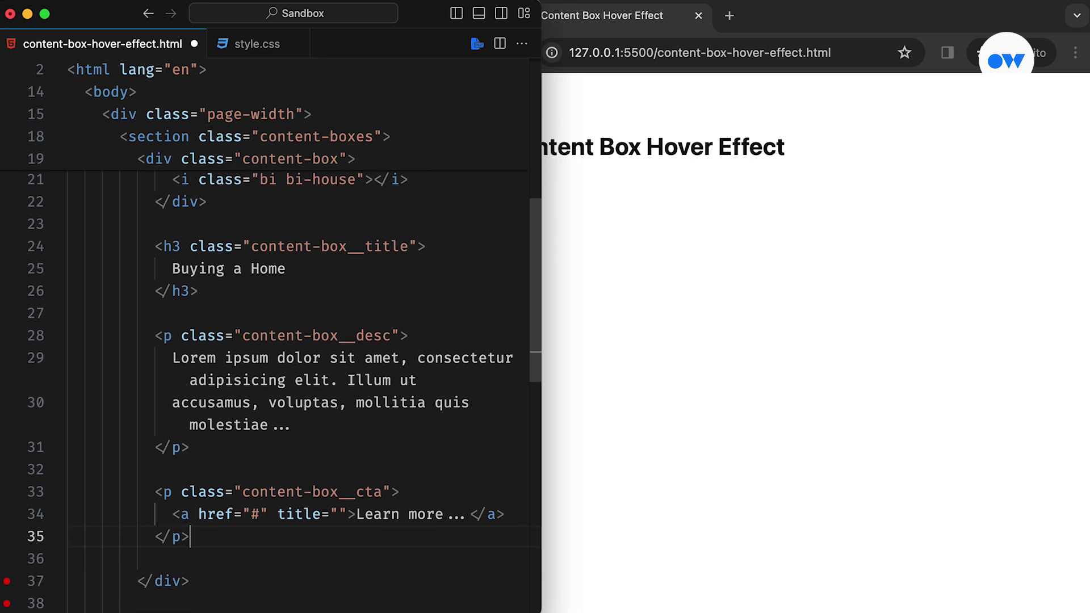
{"action": "left_click", "coordinate": [315, 571]}
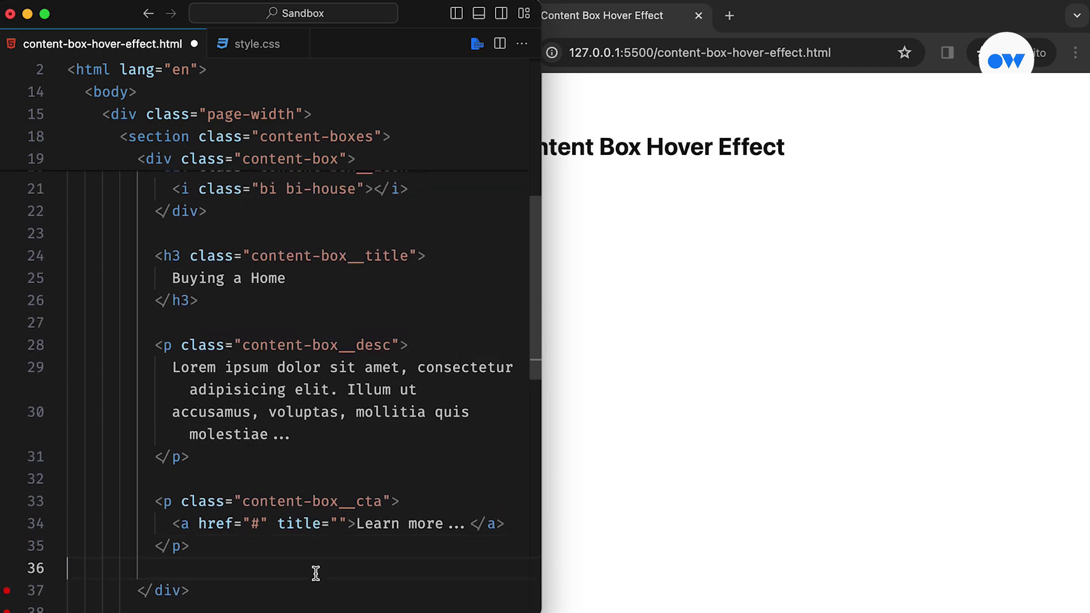
{"action": "key", "text": "super+s"}
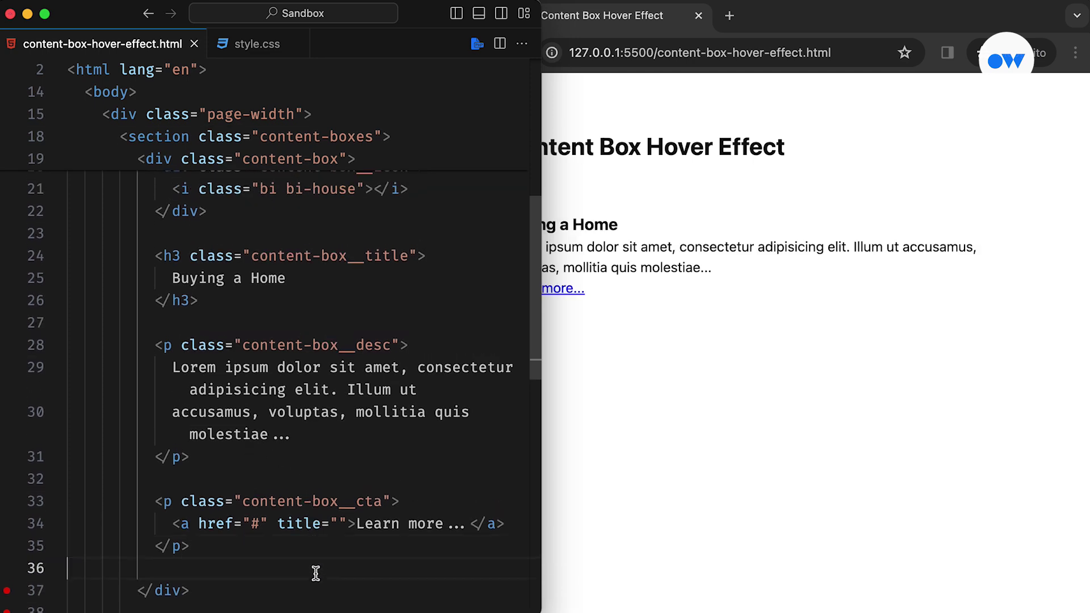
{"action": "scroll", "coordinate": [315, 573], "scroll_direction": "up", "scroll_amount": 1}
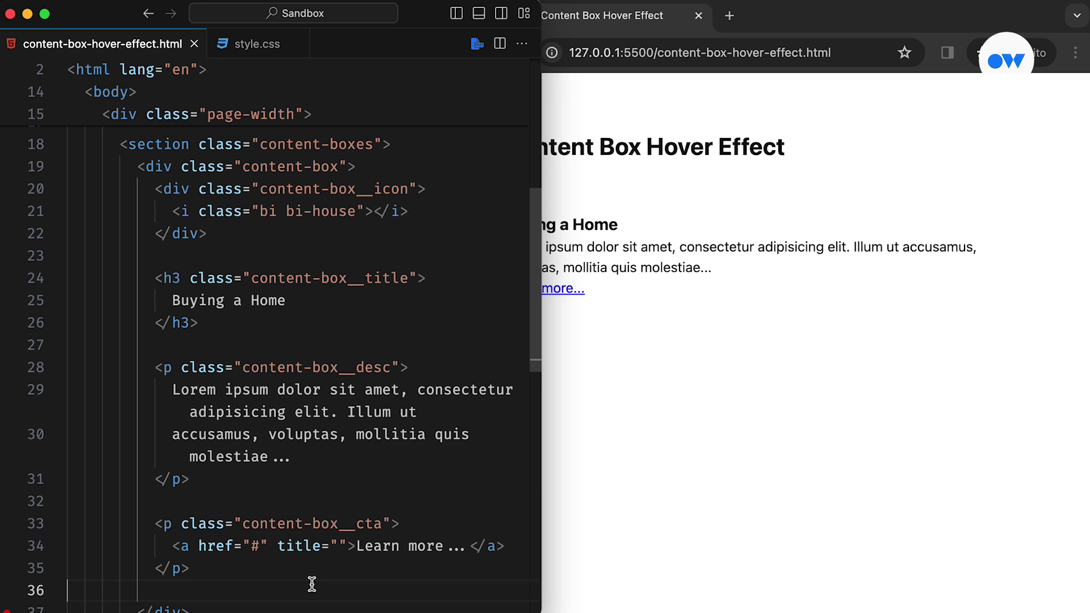
{"action": "scroll", "coordinate": [434, 466], "scroll_direction": "down", "scroll_amount": 5}
{"action": "left_click_drag", "start_coordinate": [138, 356], "coordinate": [219, 401]}
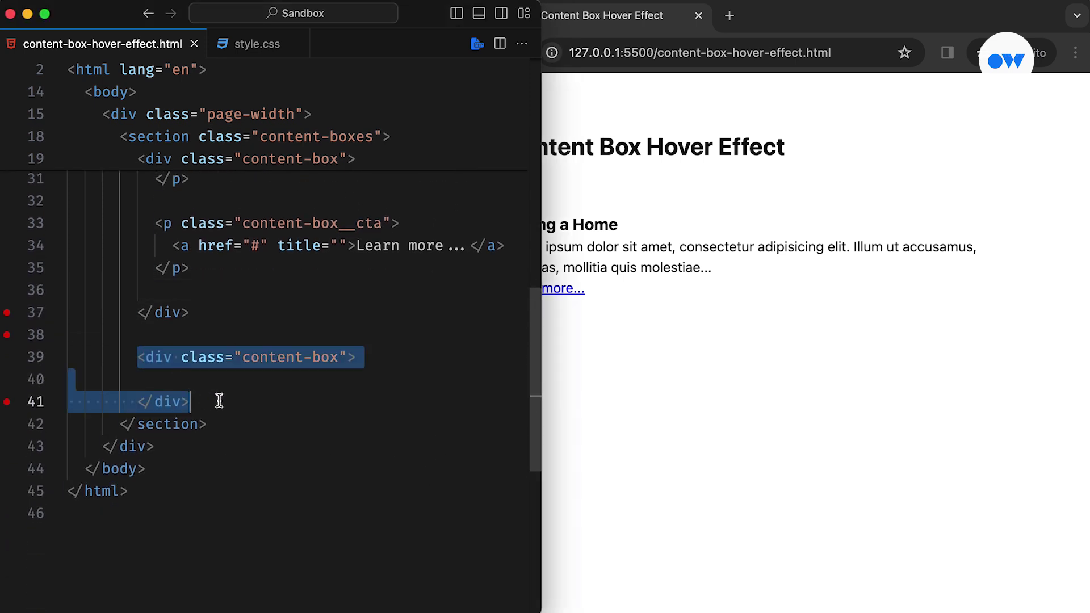
Paste the Safety First markup into the second box and check both cards in the browser
{"action": "key", "text": "ctrl+v"}
{"action": "left_click", "coordinate": [662, 432]}
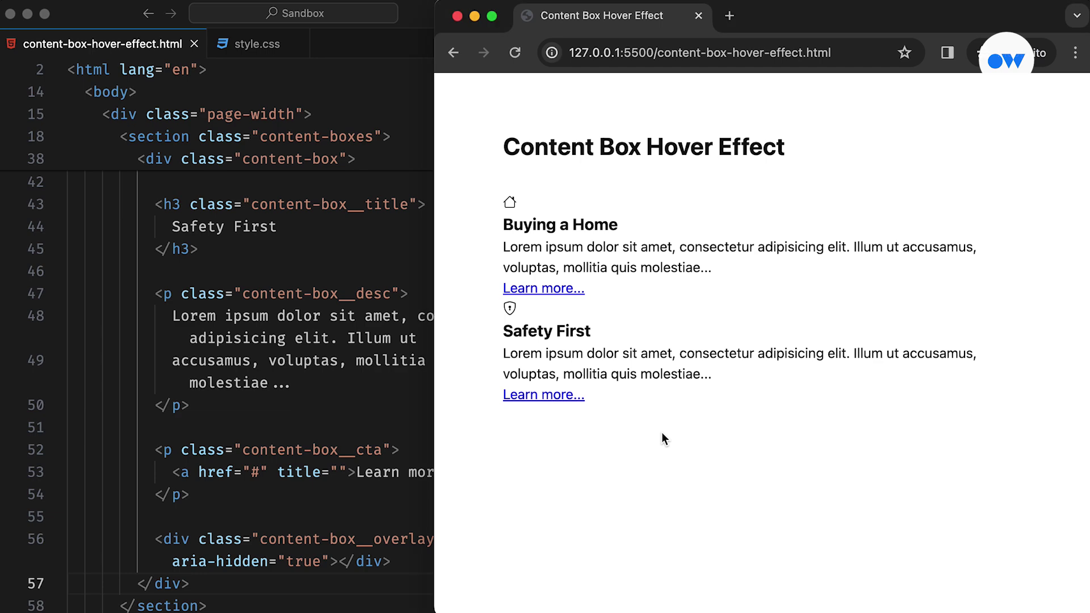
{"action": "left_click", "coordinate": [256, 44]}
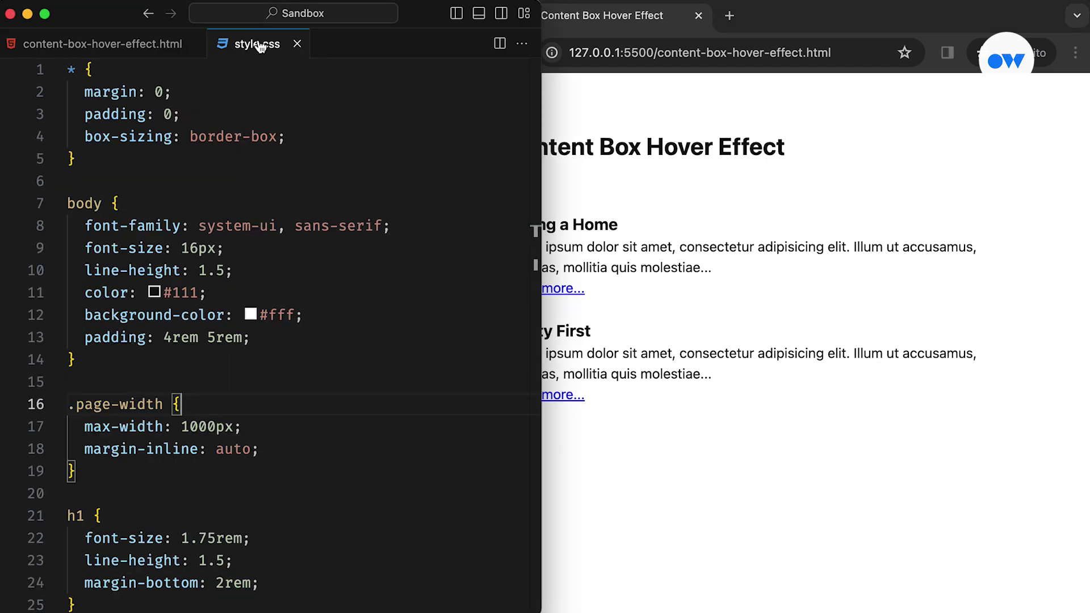
{"action": "scroll", "coordinate": [344, 521], "scroll_direction": "down", "scroll_amount": 5}
{"action": "scroll", "coordinate": [345, 524], "scroll_direction": "down", "scroll_amount": 3}
Add a .content-boxes grid rule with a single column and a gap
{"action": "left_click", "coordinate": [345, 522]}
{"action": "key", "text": "Return"}
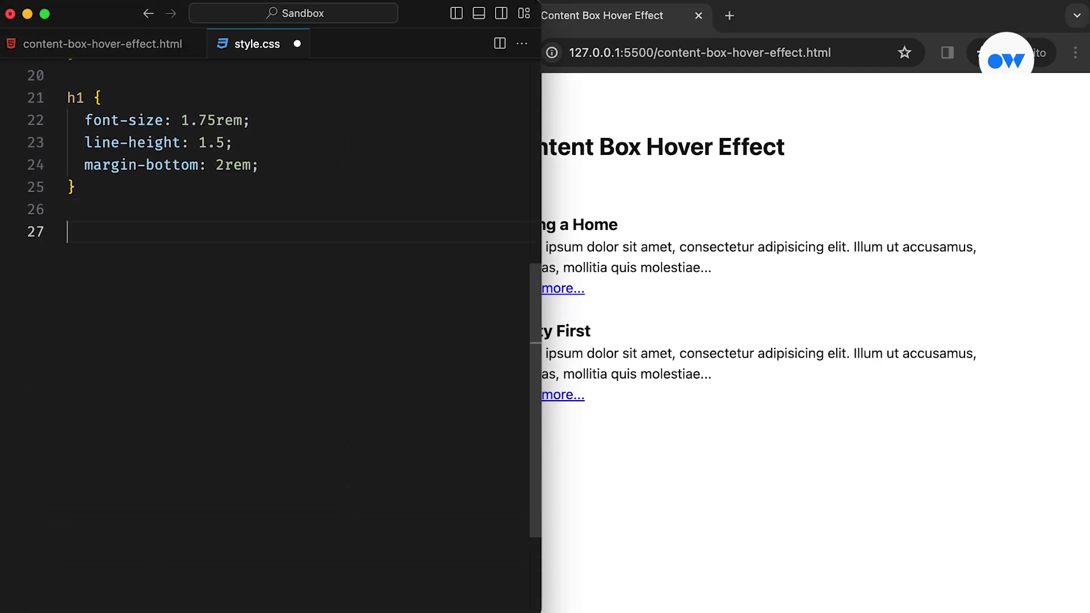
{"action": "type", "text": ".content-boxes {"}
{"action": "key", "text": "Return"}
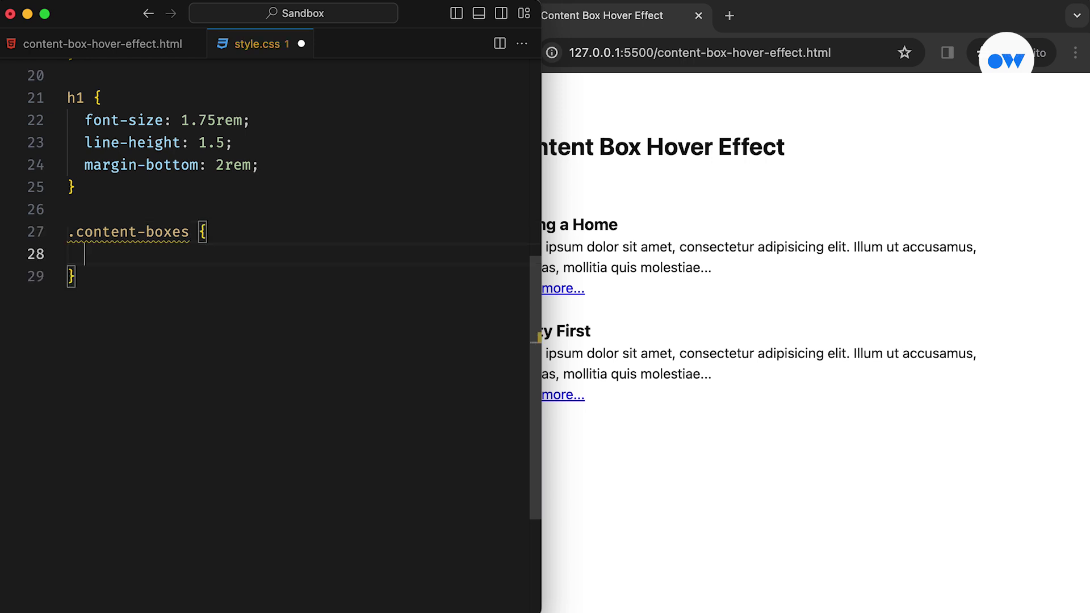
{"action": "type", "text": "display: grid;"}
{"action": "key", "text": "Return"}
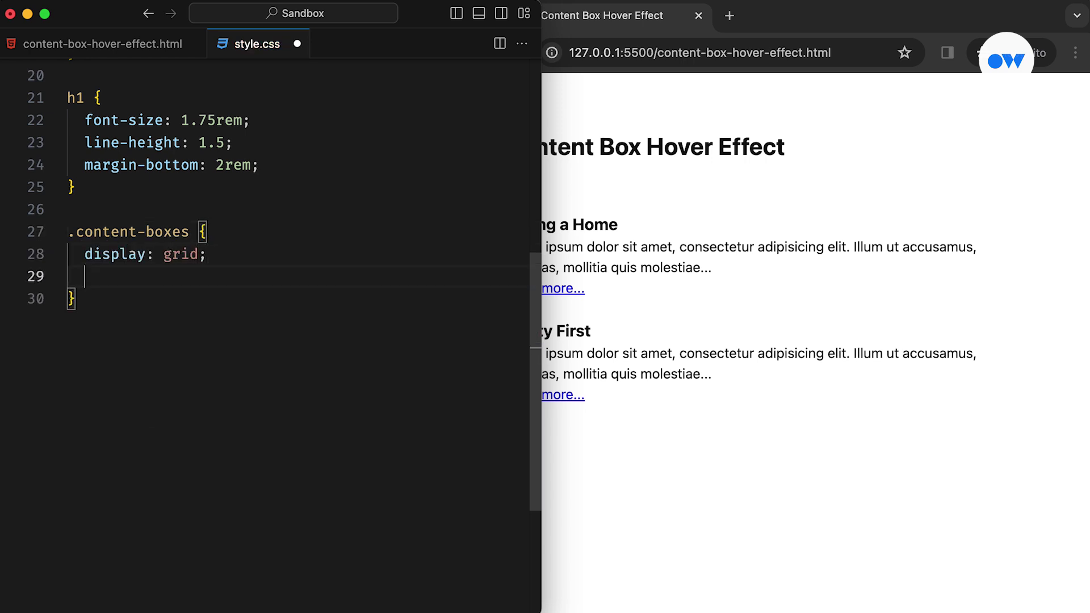
{"action": "type", "text": "grid-"}
{"action": "key", "text": "Tab"}
{"action": "type", "text": "1fr"}
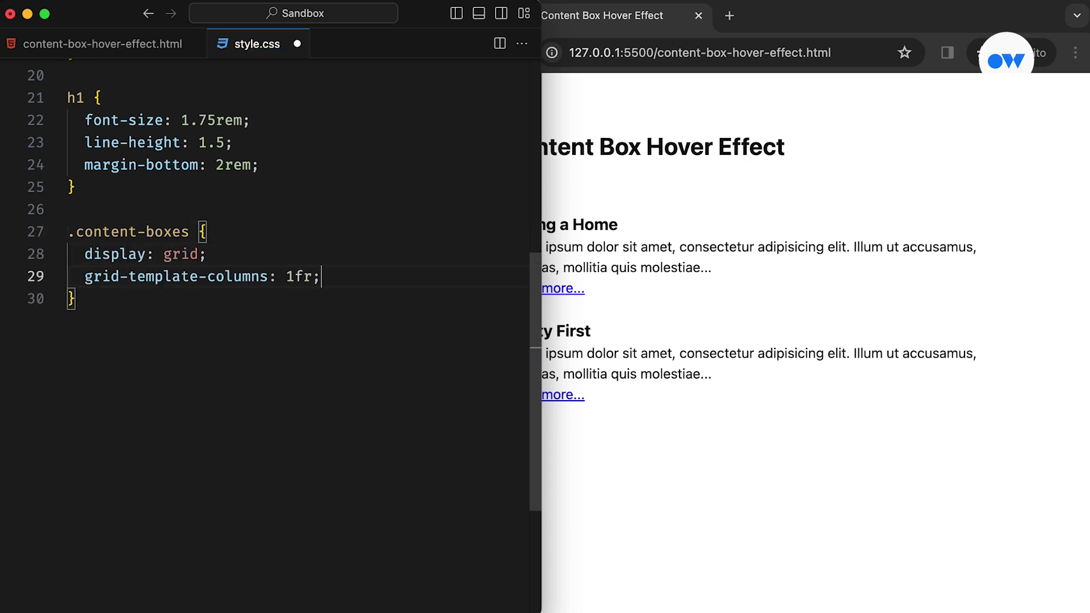
{"action": "key", "text": "super+Return"}
{"action": "type", "text": "gap"}
{"action": "key", "text": "Tab"}
{"action": "type", "text": "1rem"}
{"action": "key", "text": "Right"}
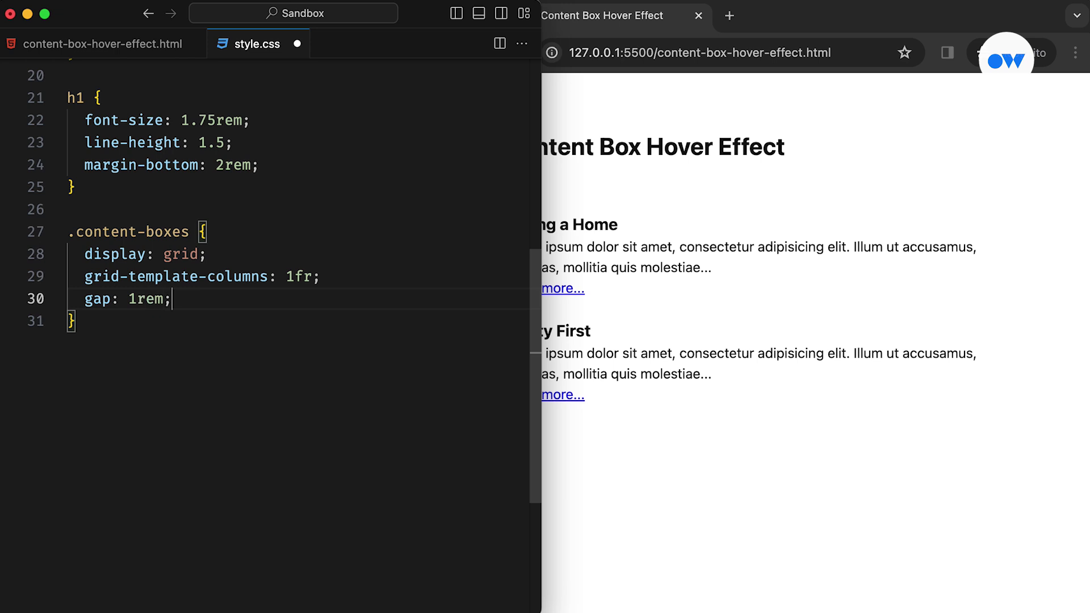
{"action": "key", "text": "Down"}
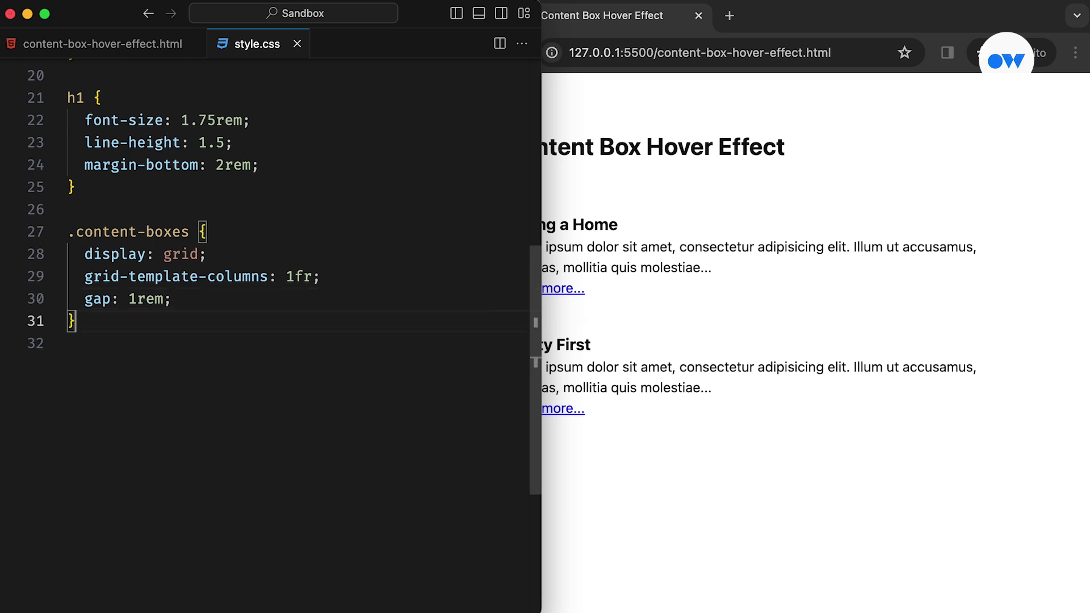
{"action": "key", "text": "Return"}
{"action": "key", "text": "Return"}
{"action": "type", "text": "@media (min-w"}
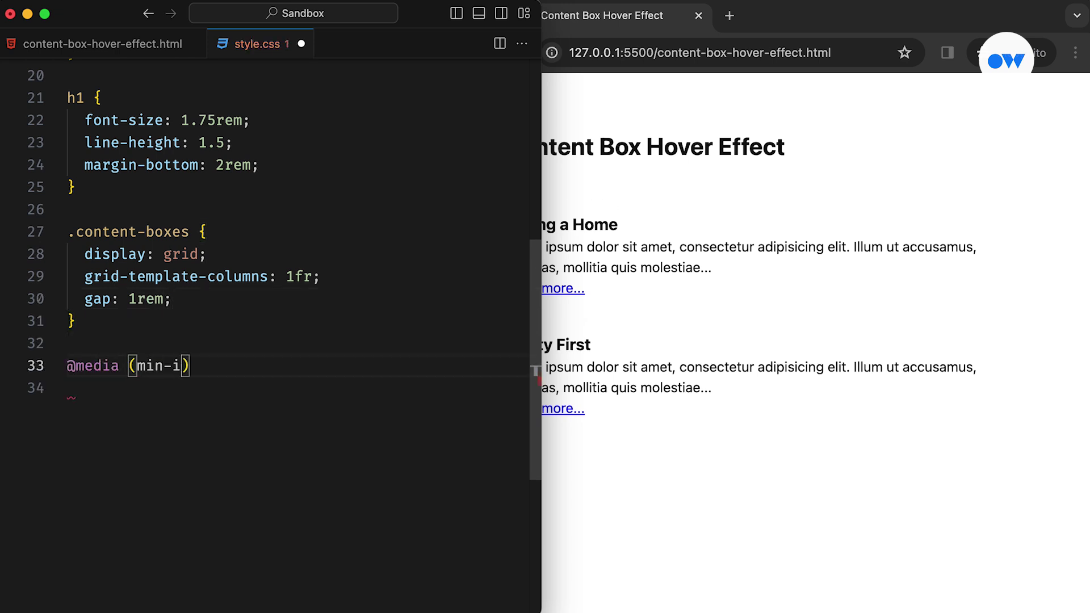
{"action": "type", "text": "idth: 768px"}
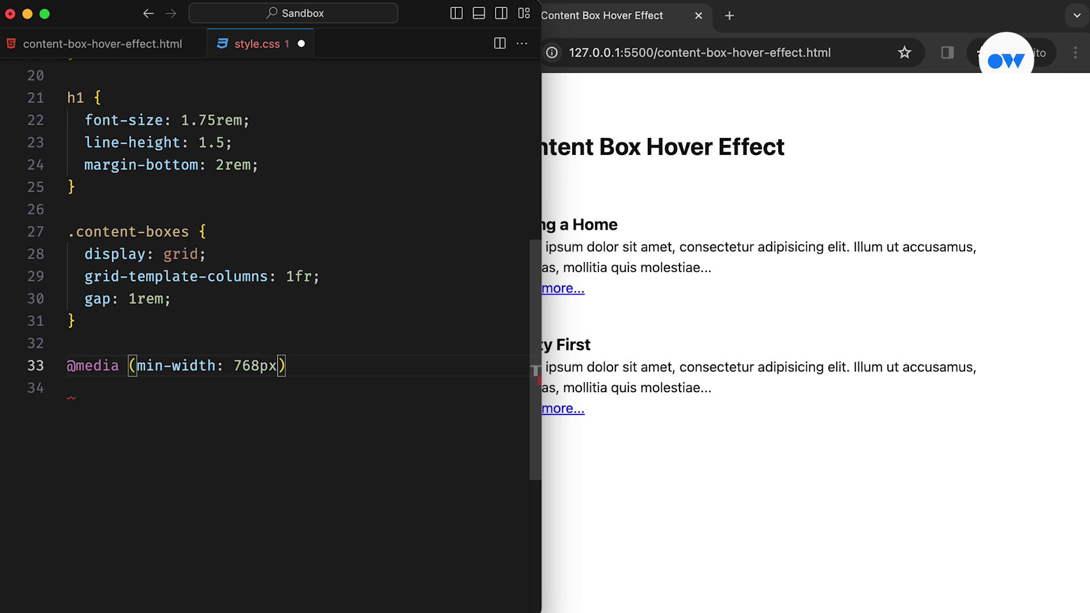
{"action": "type", "text": ") {"}
{"action": "key", "text": "Return"}
{"action": "type", "text": "."}
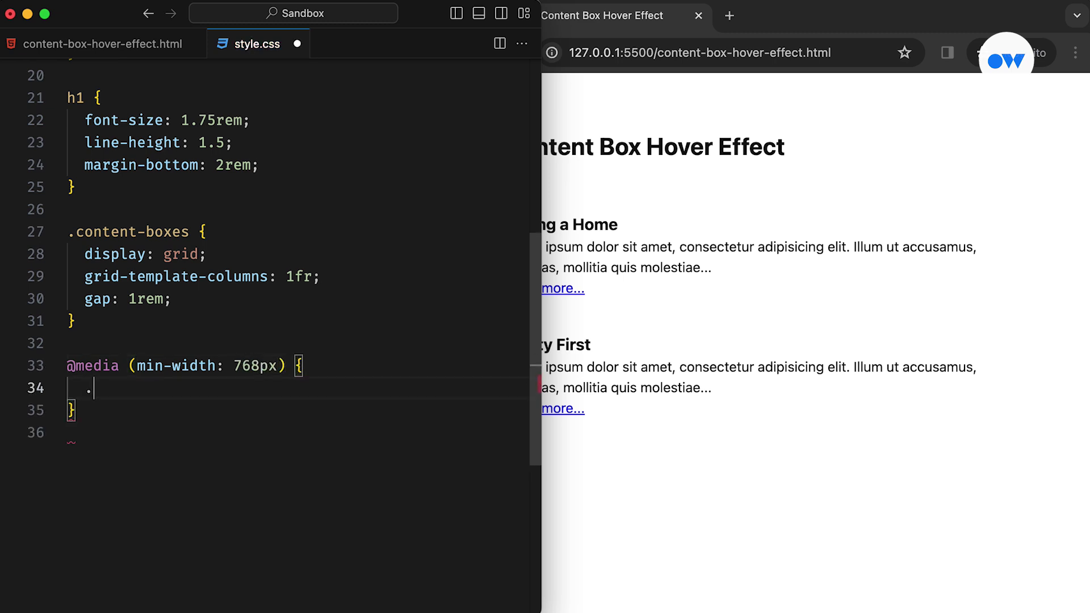
{"action": "type", "text": "content-boxes {"}
{"action": "key", "text": "Return"}
{"action": "type", "text": "grid"}
{"action": "key", "text": "Tab"}
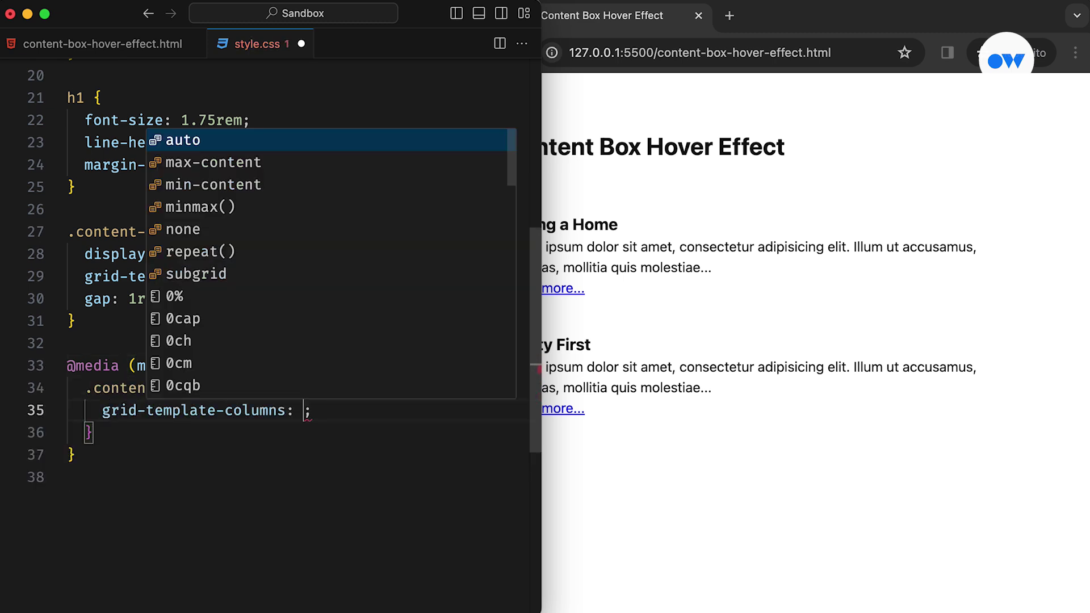
{"action": "type", "text": "rep"}
{"action": "key", "text": "Tab"}
{"action": "type", "text": "2, 1fr"}
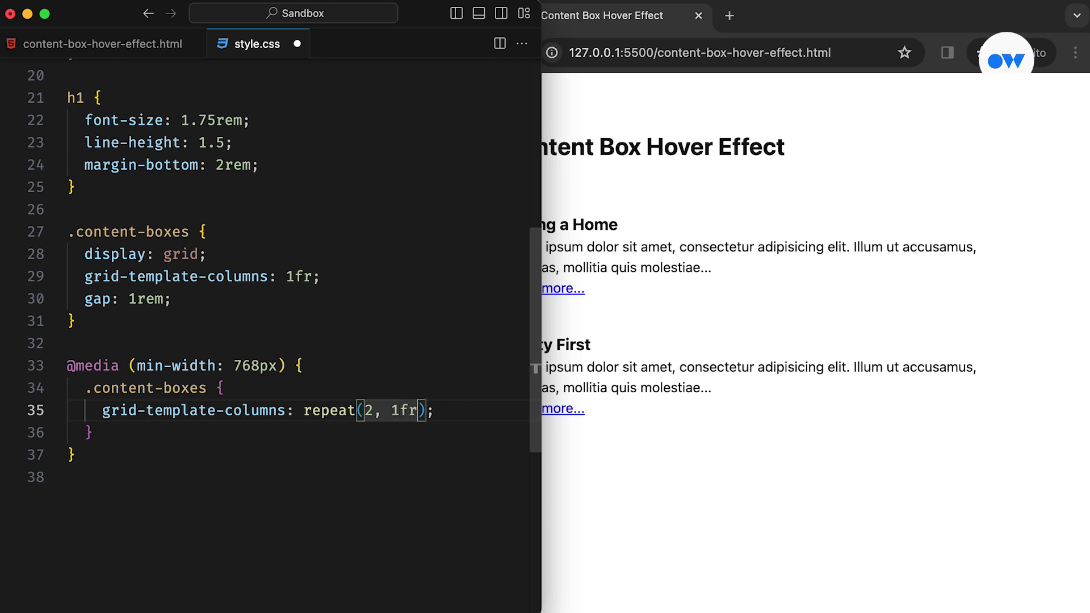
{"action": "key", "text": "Down"}
{"action": "key", "text": "Down"}
{"action": "key", "text": "super+s"}
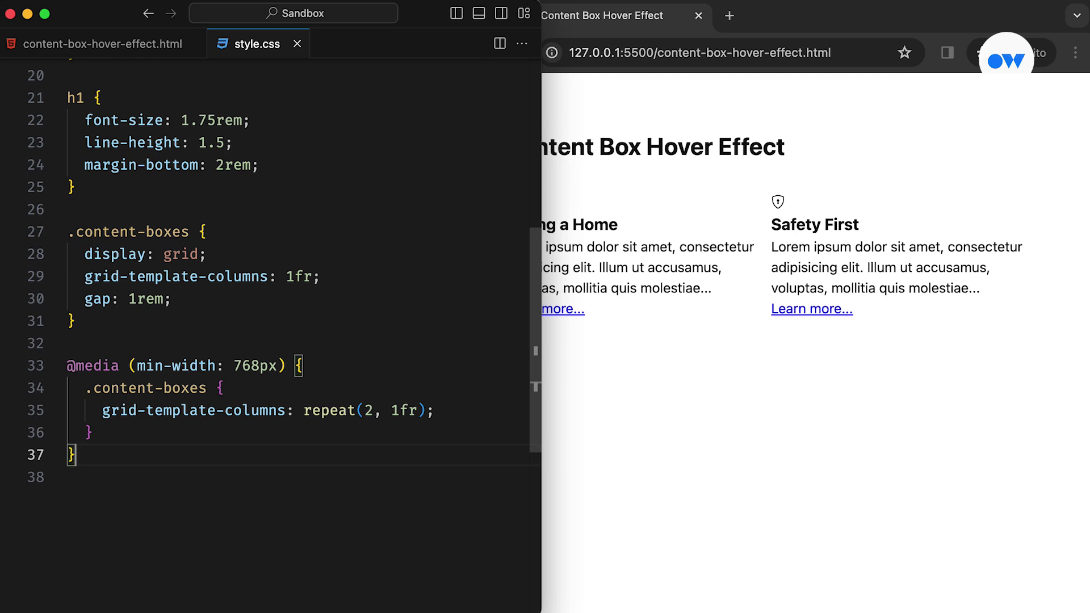
Widen the browser preview to confirm the two-column layout
{"action": "left_click_drag", "start_coordinate": [535, 387], "coordinate": [433, 375]}
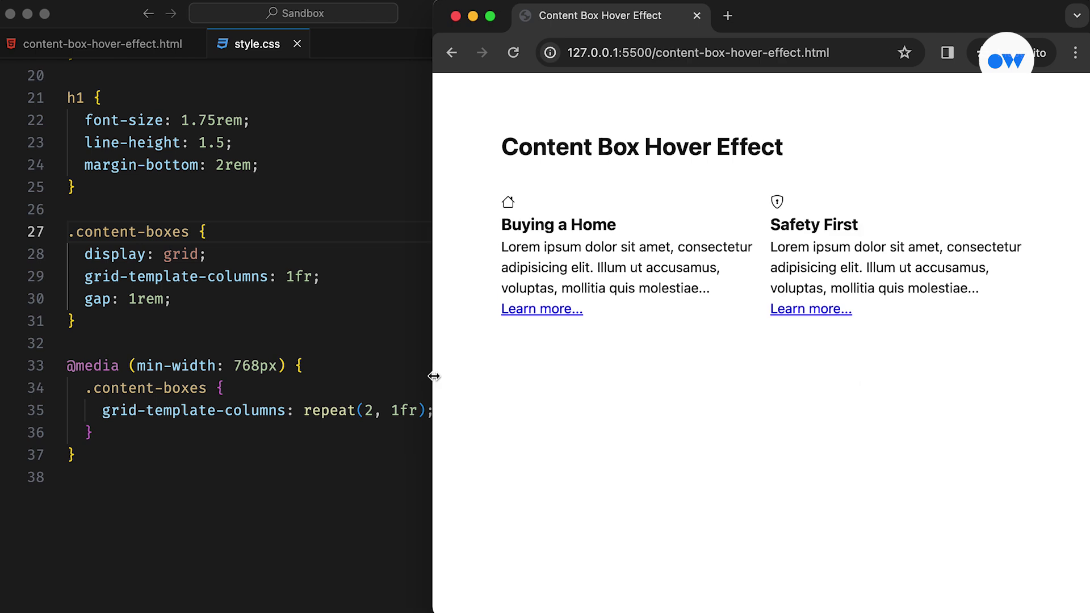
{"action": "left_click", "coordinate": [370, 447]}
{"action": "key", "text": "Return"}
{"action": "key", "text": "Return"}
{"action": "type", "text": ".con"}
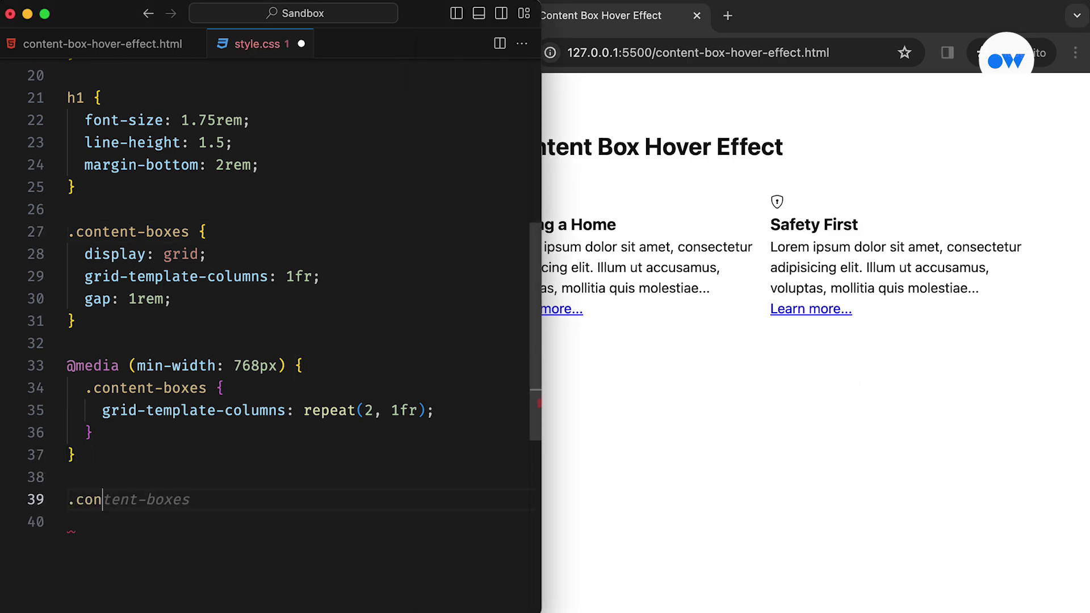
{"action": "type", "text": "tent-box {"}
Add a .content-box rule with padding: 2rem and box-shadow 0 0 30px 0 rgba(0,0,0,0.06), then save
{"action": "key", "text": "Return"}
{"action": "type", "text": "pa"}
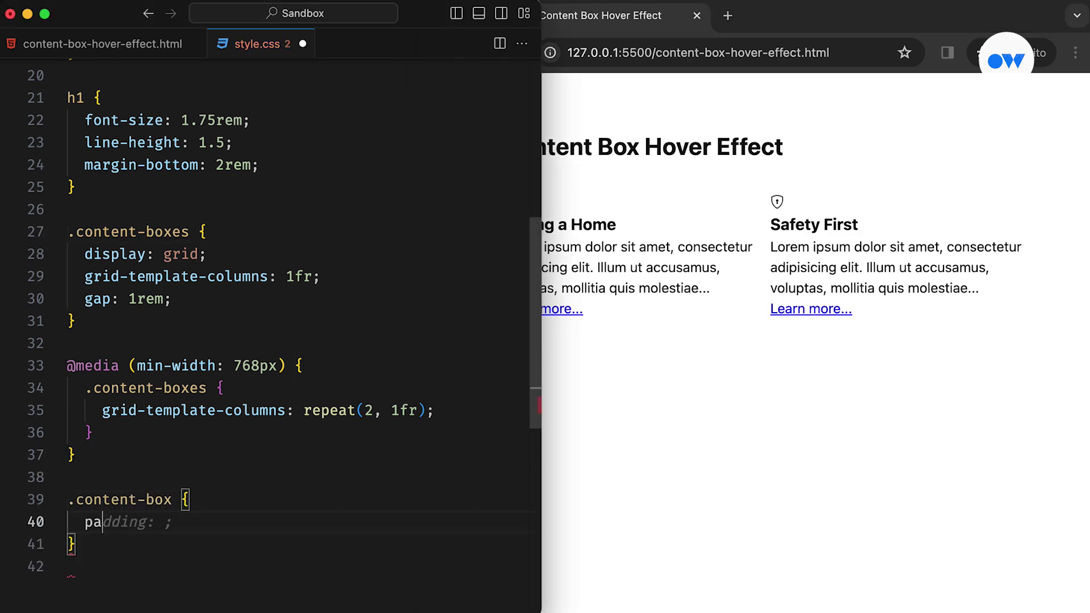
{"action": "key", "text": "Tab"}
{"action": "type", "text": "2rem"}
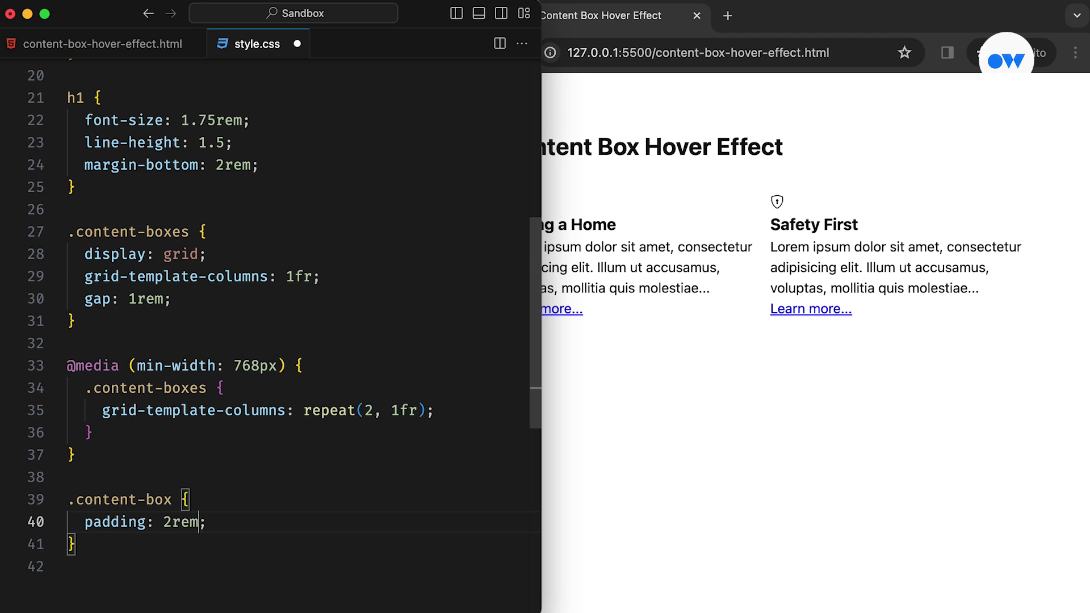
{"action": "key", "text": "Right"}
{"action": "key", "text": "Return"}
{"action": "type", "text": "box-sha"}
{"action": "key", "text": "Tab"}
{"action": "type", "text": "0"}
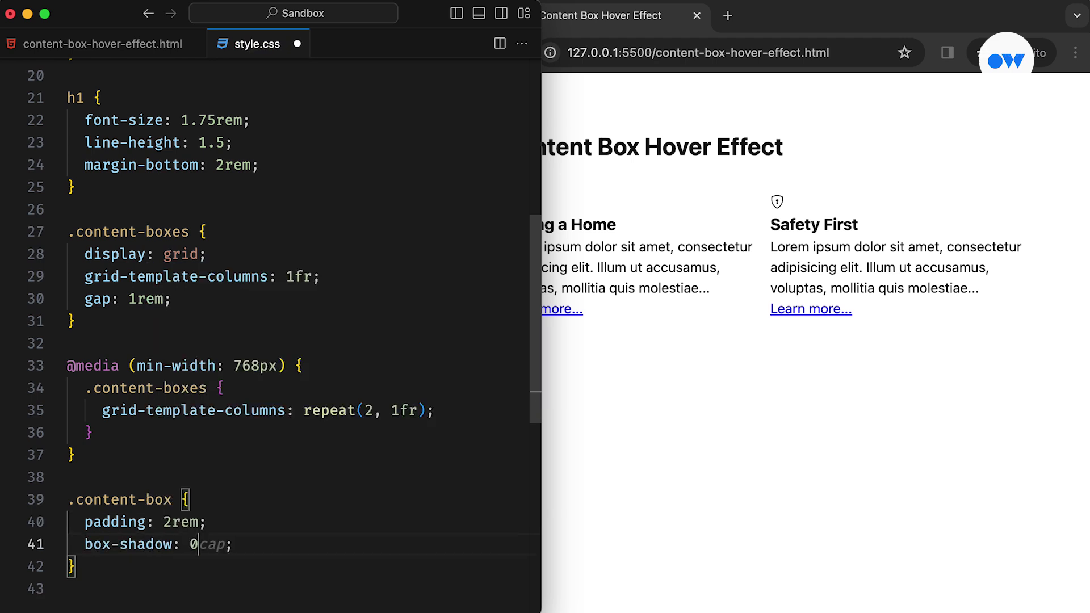
{"action": "type", "text": " 0 30px 0 rgba("}
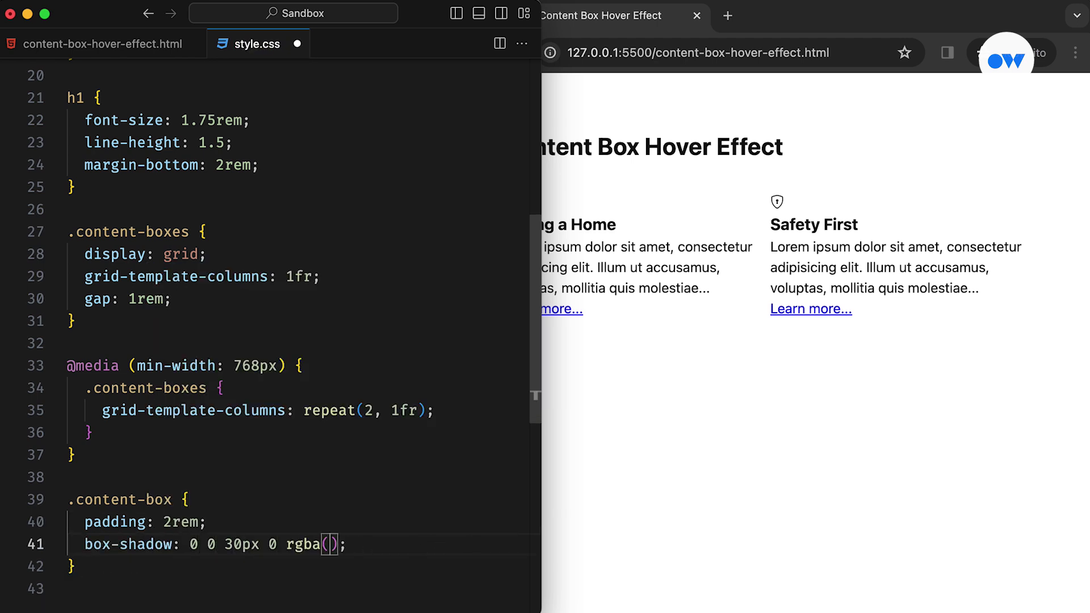
{"action": "type", "text": "0,0,0,"}
{"action": "type", "text": "0.06"}
{"action": "key", "text": "Down"}
{"action": "key", "text": "super+s"}
{"action": "scroll", "coordinate": [134, 577], "scroll_direction": "down", "scroll_amount": 4}
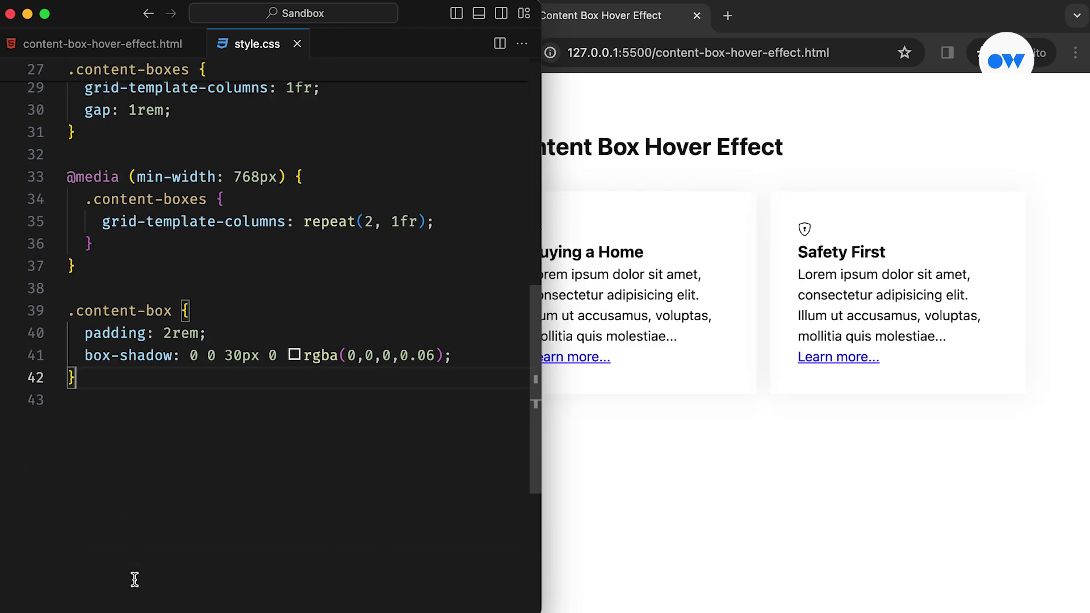
{"action": "scroll", "coordinate": [136, 577], "scroll_direction": "down", "scroll_amount": 5}
{"action": "scroll", "coordinate": [153, 315], "scroll_direction": "down", "scroll_amount": 1}
Add a 2.5rem .content-box__icon rule with bottom margin, plus uppercase 1.25rem title styles
{"action": "key", "text": "Return"}
{"action": "key", "text": "Return"}
{"action": "type", "text": "."}
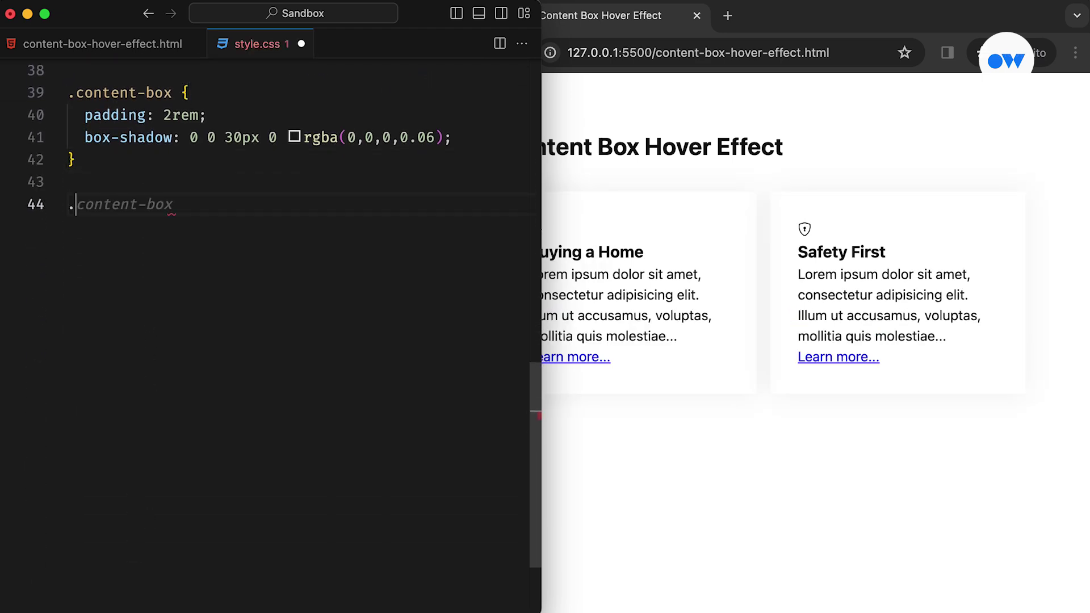
{"action": "type", "text": "content-box__icon {"}
{"action": "key", "text": "Return"}
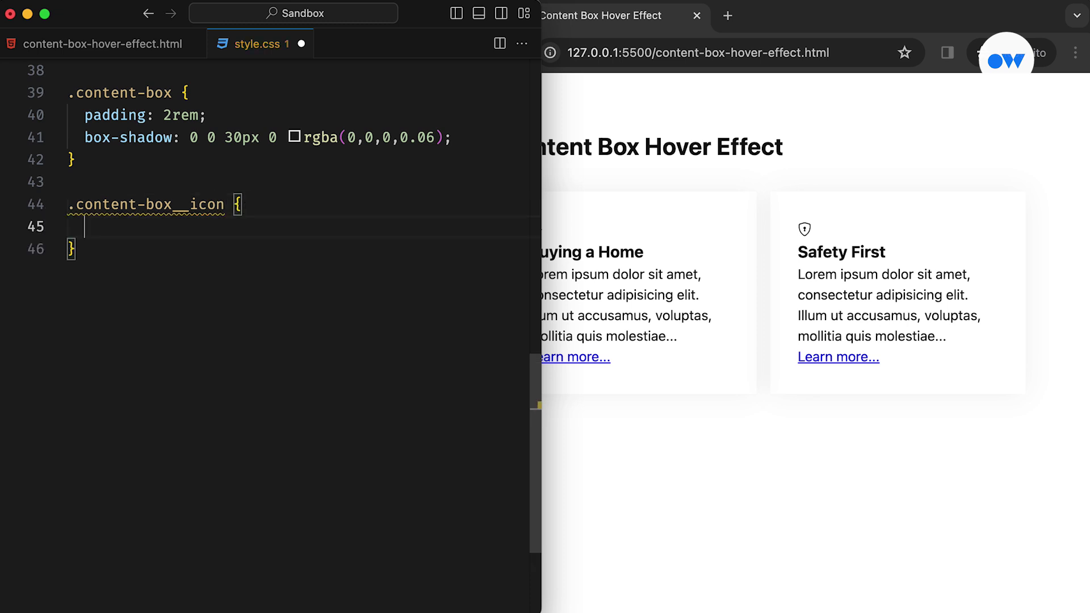
{"action": "type", "text": "font-size: 2.5rem;"}
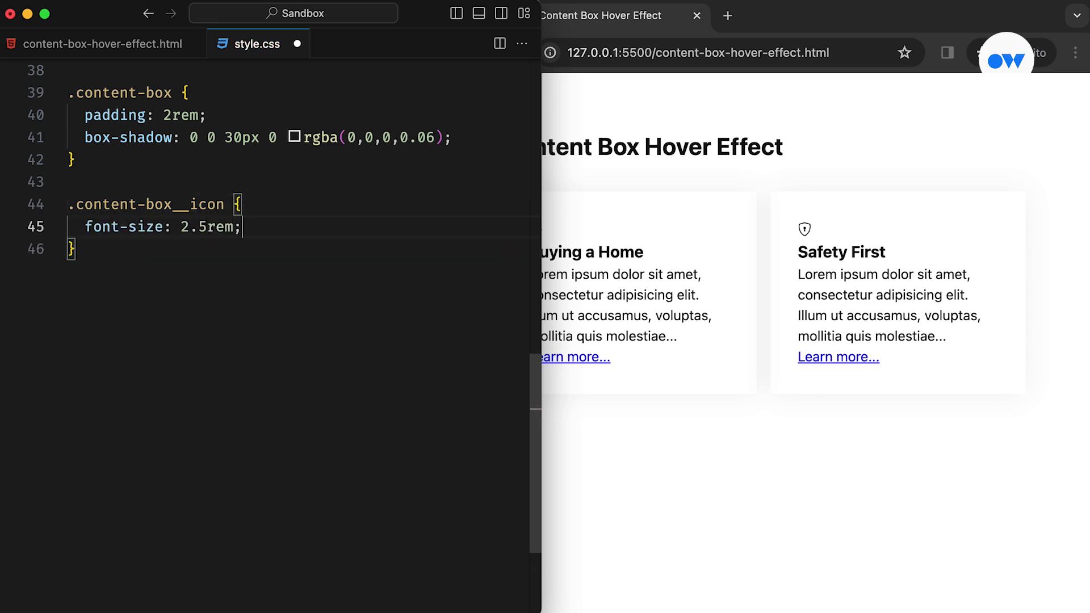
{"action": "key", "text": "Return"}
{"action": "type", "text": "margin-bottom: 1.5rem;"}
{"action": "key", "text": "Down"}
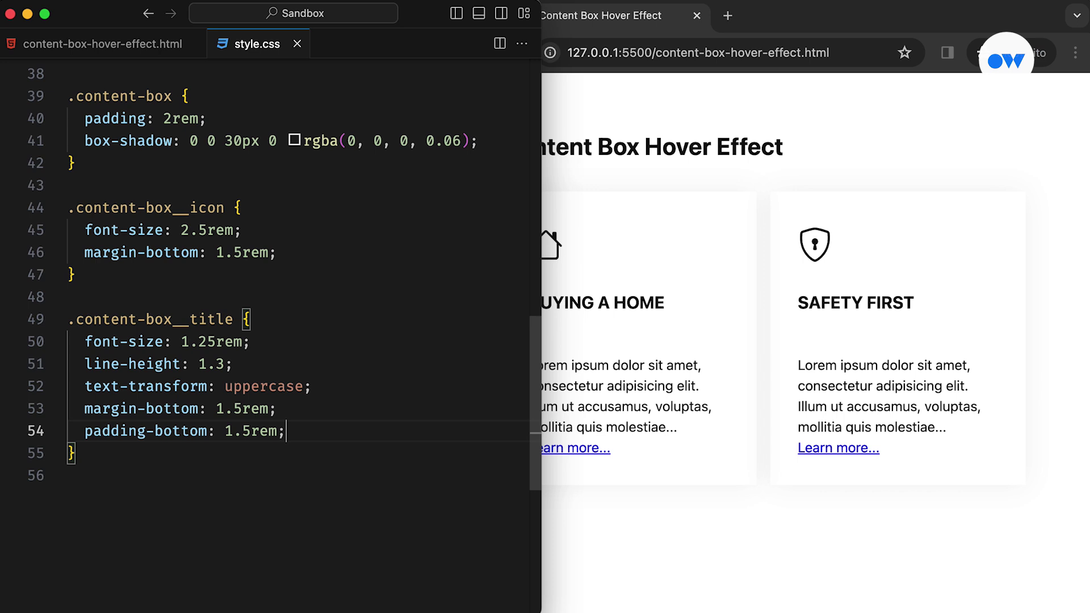
Start an absolutely positioned .content-box__title::after rule with content and bottom offset, and save
{"action": "left_click", "coordinate": [353, 500]}
{"action": "key", "text": "Return"}
{"action": "type", "text": ".content-box"}
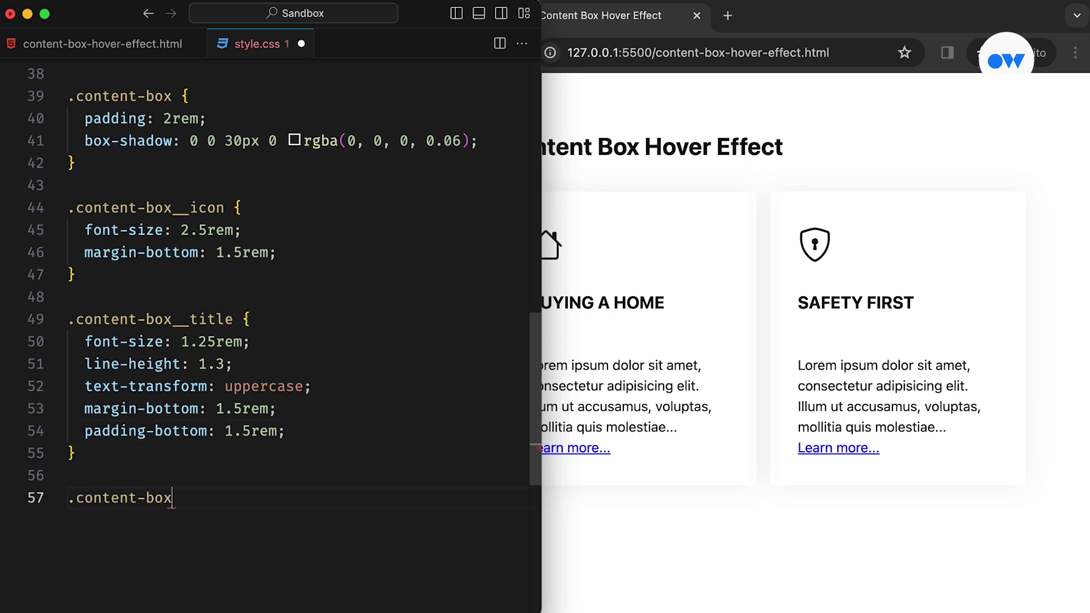
{"action": "type", "text": "__title ::after {"}
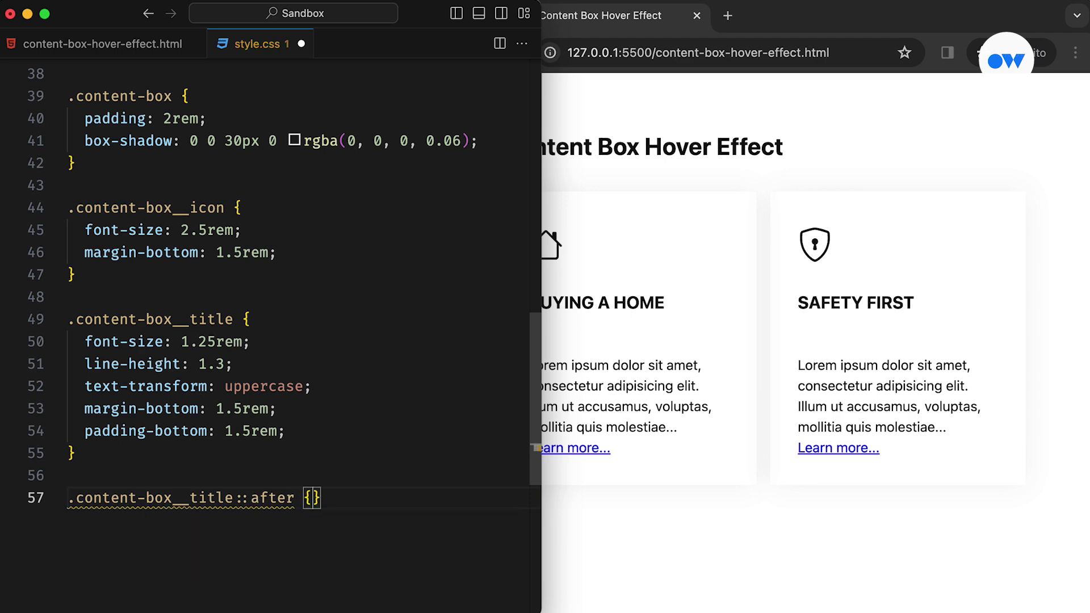
{"action": "key", "text": "Return"}
{"action": "type", "text": "position: abso;"}
{"action": "key", "text": "Tab"}
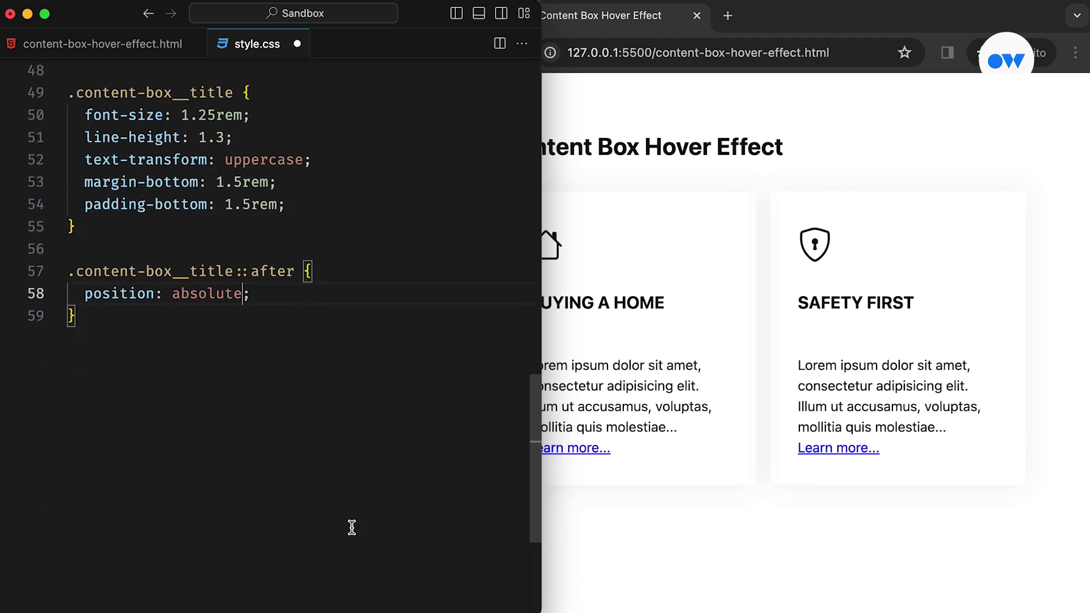
{"action": "key", "text": "Return"}
{"action": "type", "text": "content: '';"}
{"action": "key", "text": "Return"}
{"action": "type", "text": "left: 0;"}
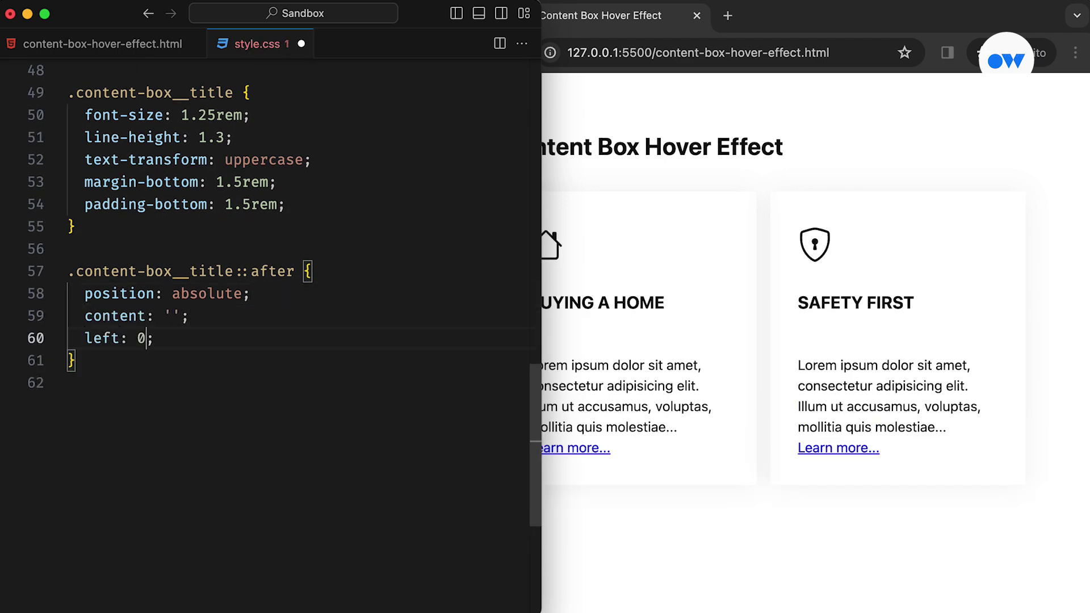
{"action": "key", "text": "Return"}
{"action": "type", "text": "bottom: 0;"}
{"action": "key", "text": "cmd+s"}
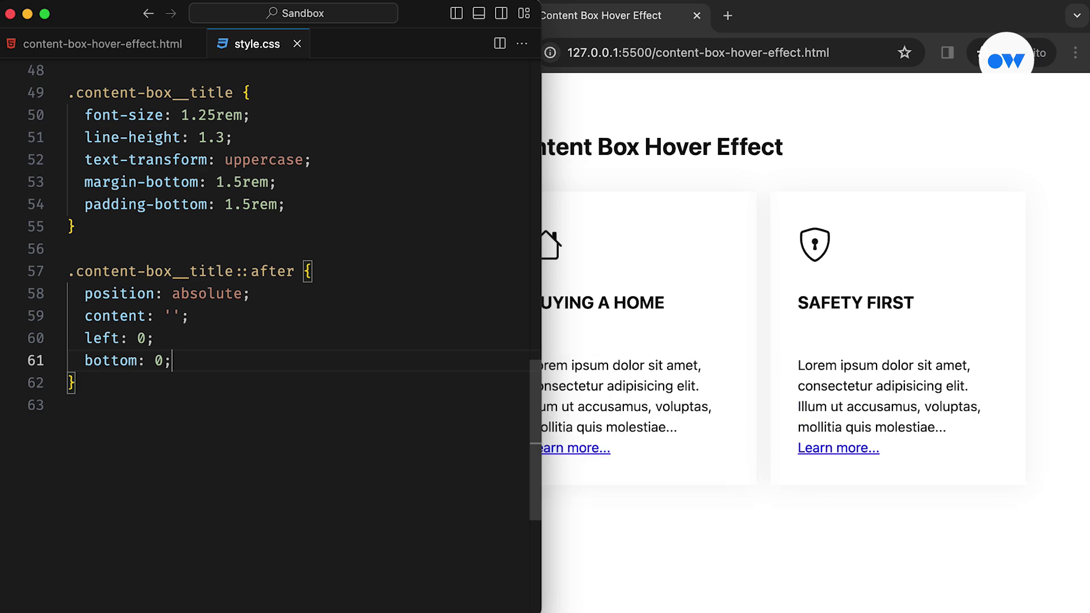
Give the underline 30% width, 1px height and #d7dce1 colour, and save
{"action": "key", "text": "Return"}
{"action": "type", "text": "width: 30%;"}
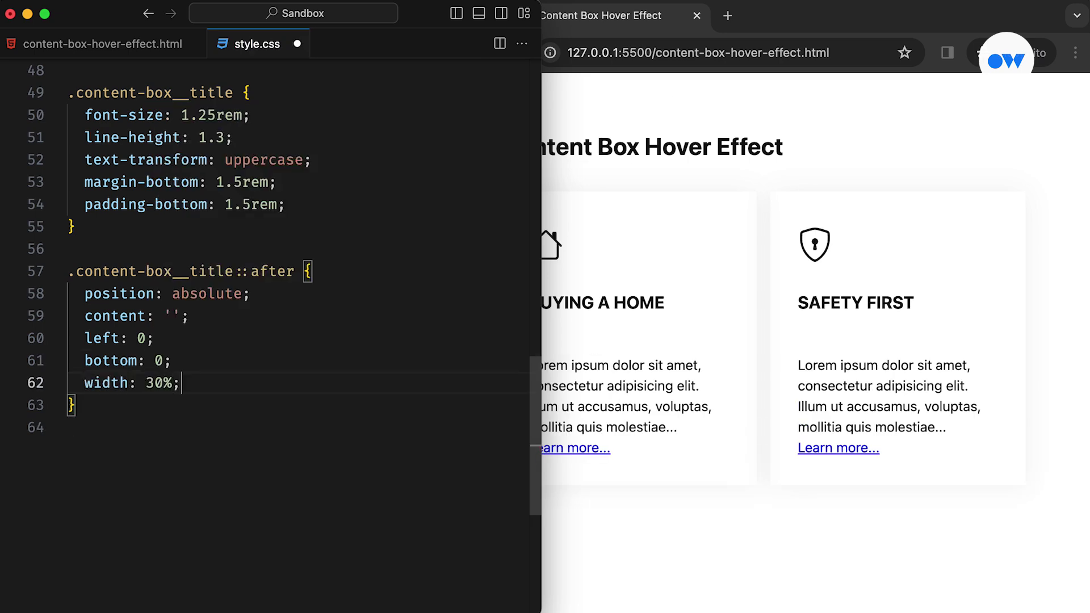
{"action": "key", "text": "Return"}
{"action": "type", "text": "height: 1px;"}
{"action": "key", "text": "Return"}
{"action": "type", "text": "background-color: #"}
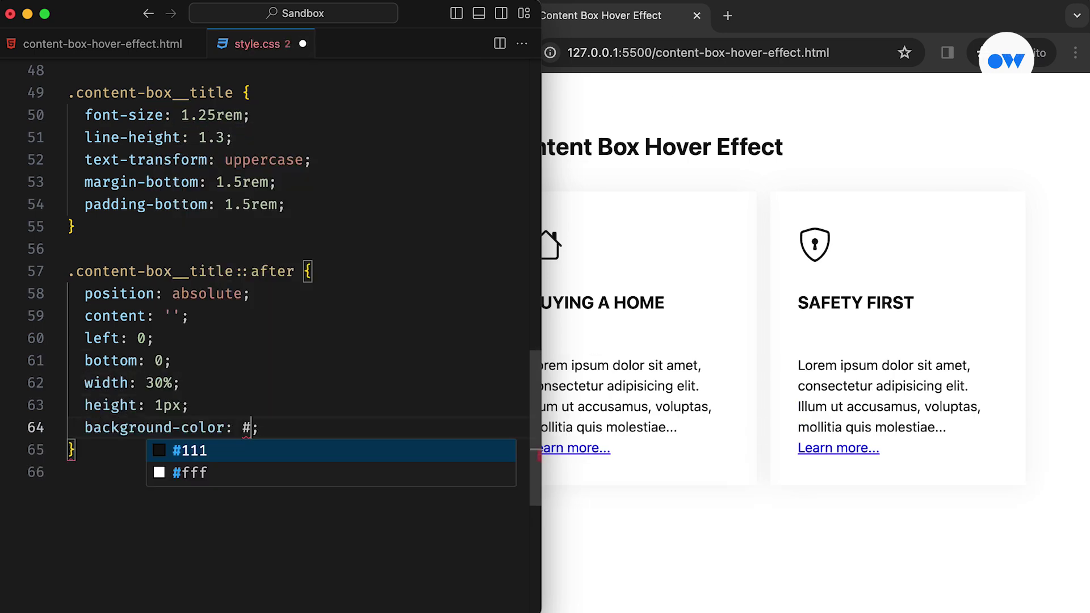
{"action": "type", "text": "d7dce1"}
{"action": "key", "text": "Down"}
{"action": "key", "text": "cmd+s"}
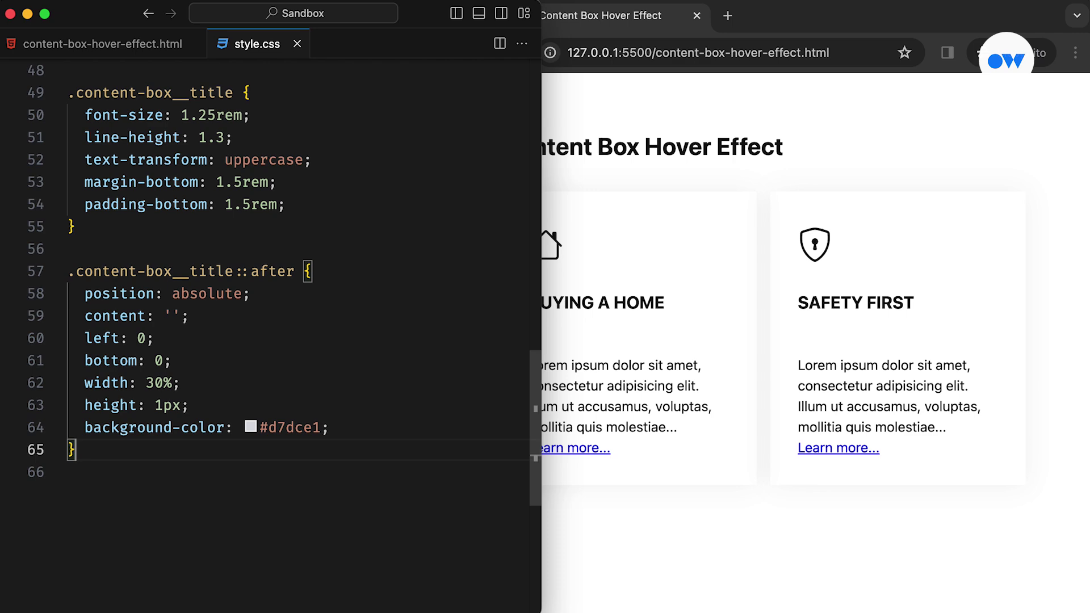
Set position: relative on the title, save, and check the underline in the browser
{"action": "left_click", "coordinate": [280, 95]}
{"action": "key", "text": "Return"}
{"action": "scroll", "coordinate": [279, 93], "scroll_direction": "up", "scroll_amount": 3}
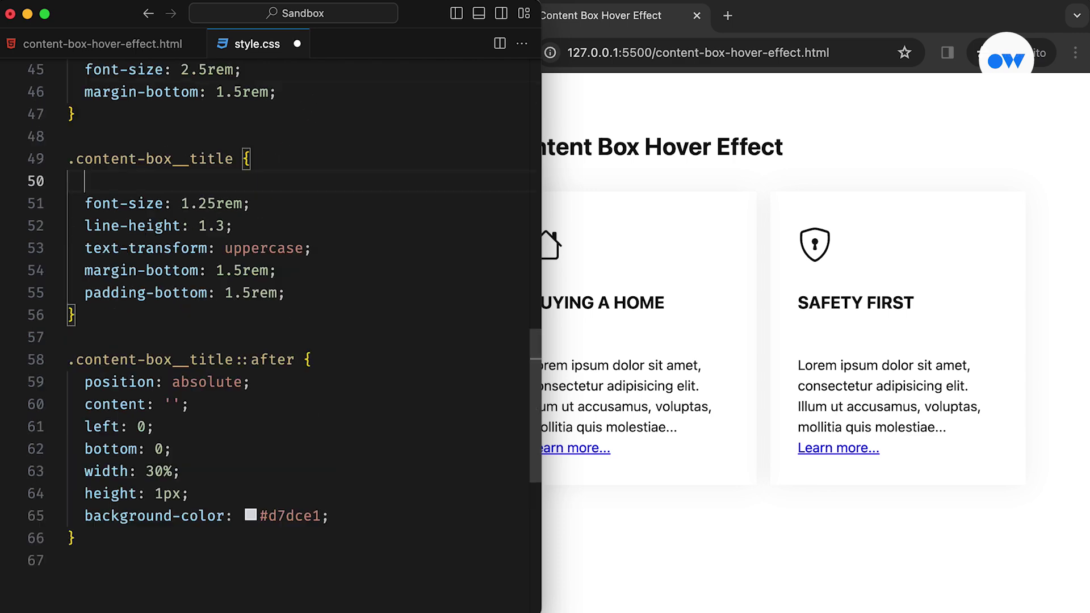
{"action": "type", "text": "position: relative;"}
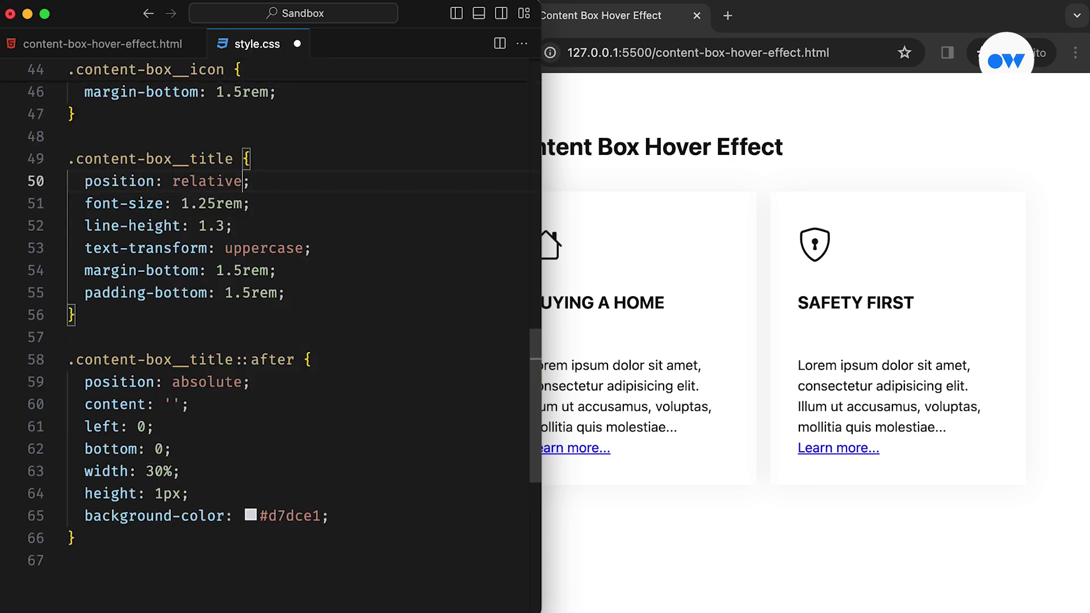
{"action": "key", "text": "ctrl+s"}
{"action": "left_click", "coordinate": [694, 521]}
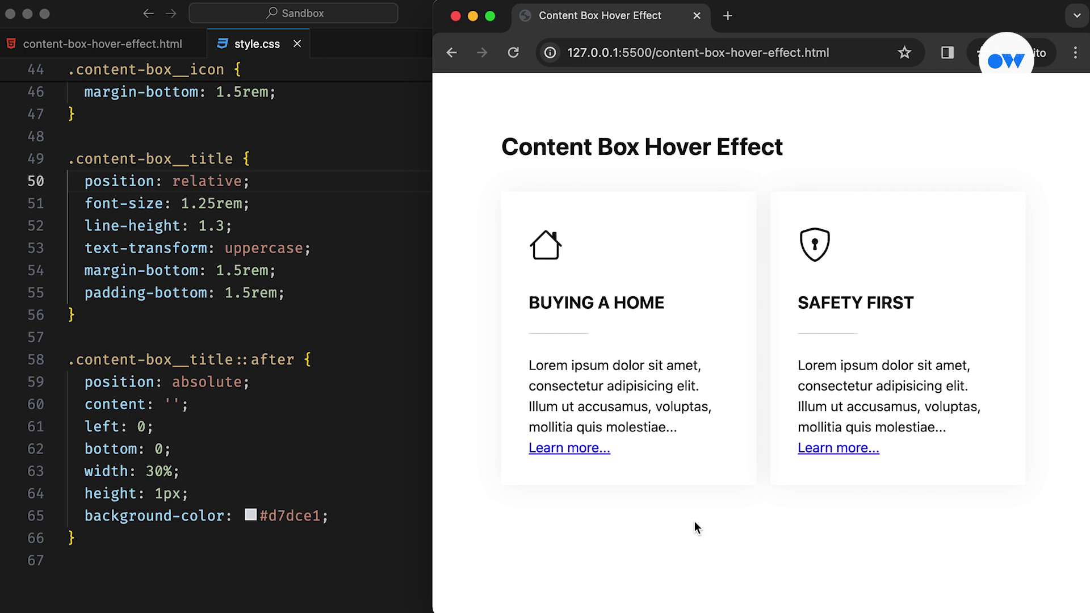
Start a .content-box__cta a rule with a font size and bold font weight
{"action": "left_click", "coordinate": [171, 566]}
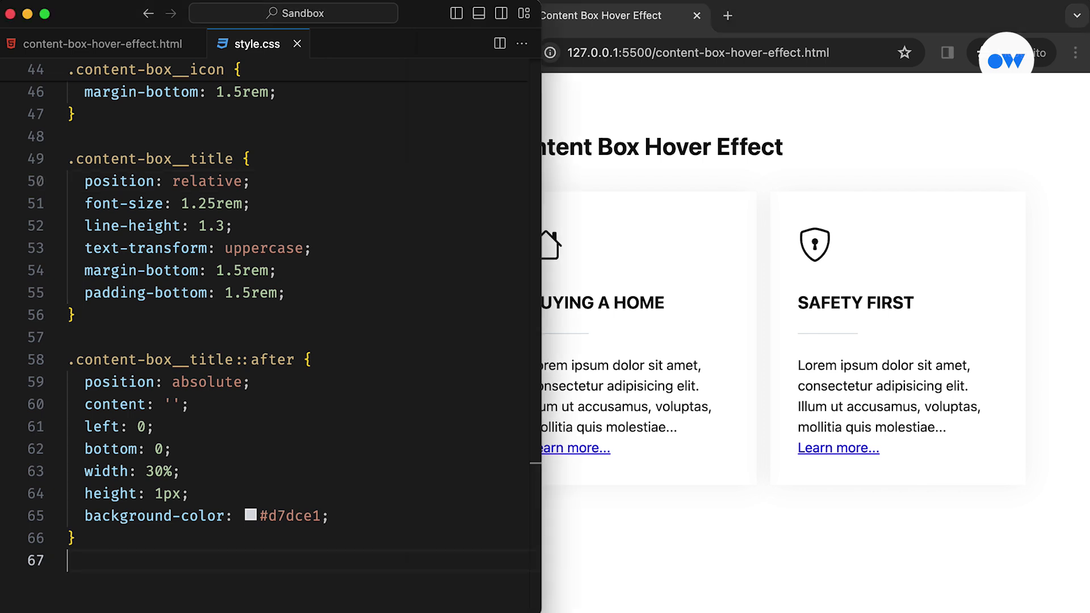
{"action": "scroll", "coordinate": [151, 559], "scroll_direction": "down", "scroll_amount": 5}
{"action": "key", "text": "Return"}
{"action": "type", "text": ".con"}
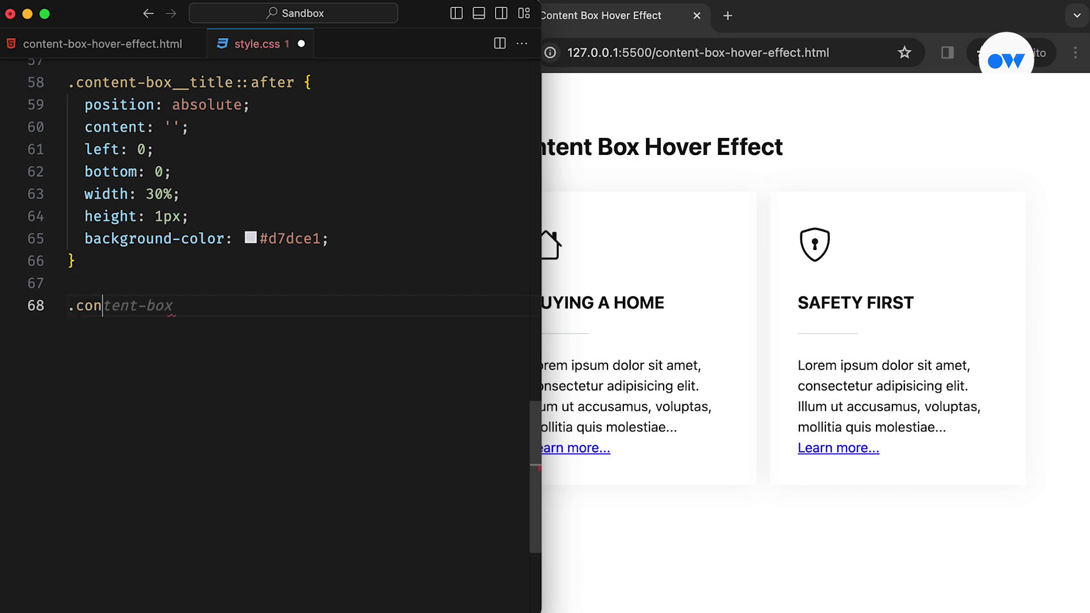
{"action": "type", "text": "tent-box__cta {}"}
{"action": "key", "text": "Return"}
{"action": "key", "text": "Return"}
{"action": "type", "text": ".con"}
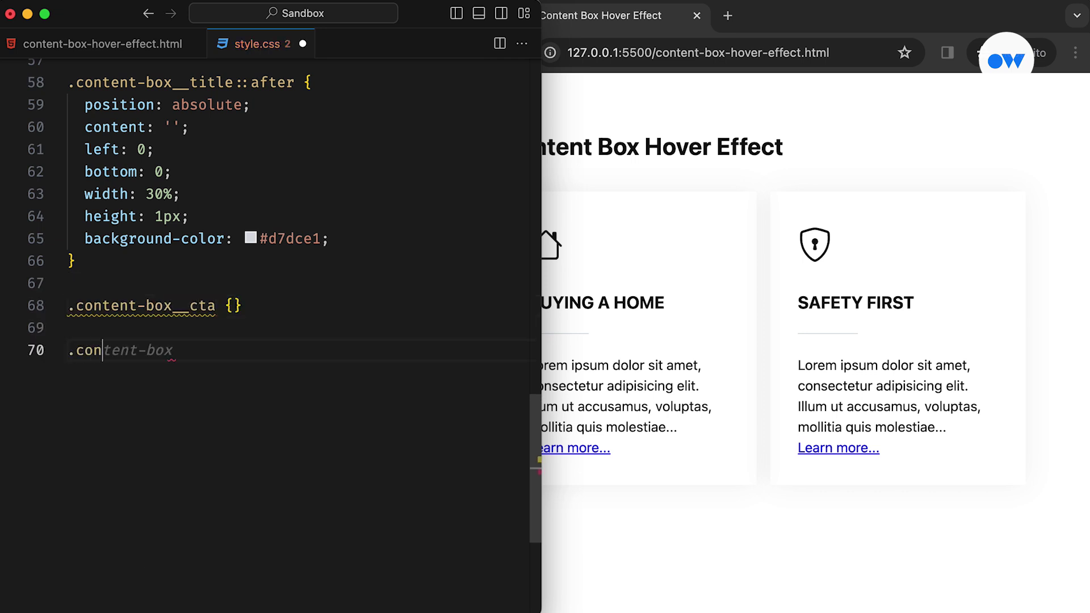
{"action": "type", "text": "tent-box__cta a {"}
{"action": "key", "text": "Return"}
{"action": "type", "text": "font-s"}
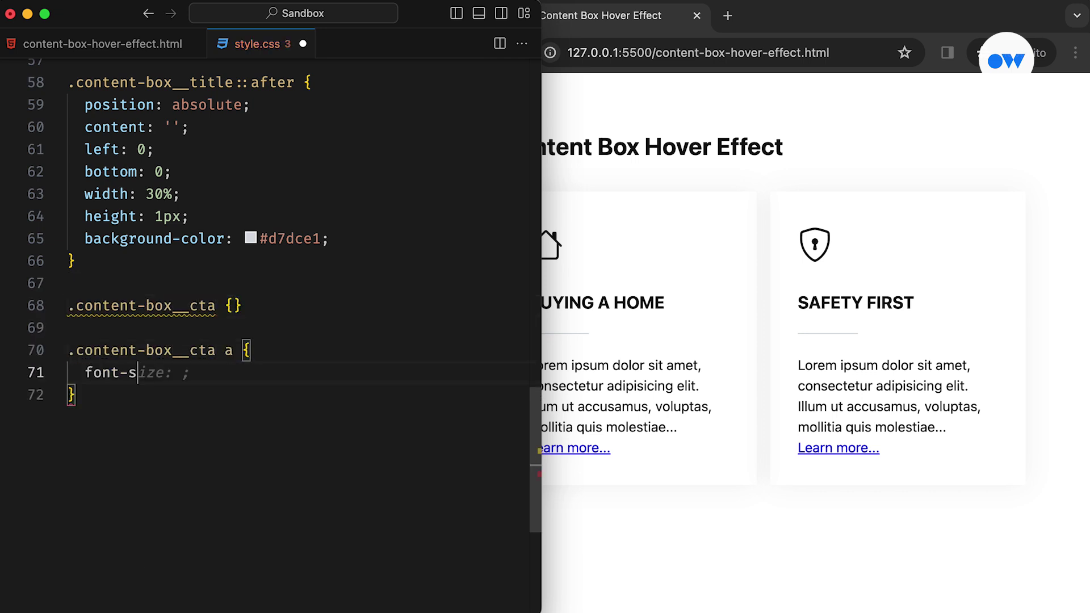
{"action": "key", "text": "Return"}
{"action": "type", "text": "0.9rem"}
{"action": "key", "text": "Return"}
{"action": "type", "text": "font-weight: b;"}
{"action": "key", "text": "Return"}
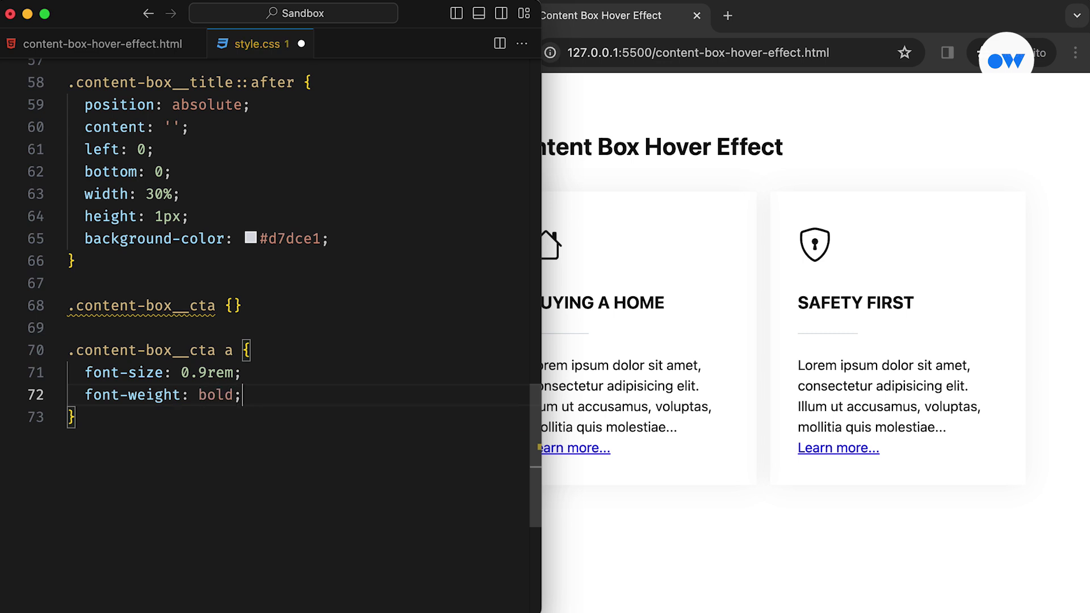
{"action": "key", "text": "Return"}
{"action": "type", "text": "color"}
Add colour, no underline, a 1px solid border and padding to the links, and save
{"action": "key", "text": "Return"}
{"action": "type", "text": "currentColor;"}
{"action": "key", "text": "Return"}
{"action": "type", "text": "text-"}
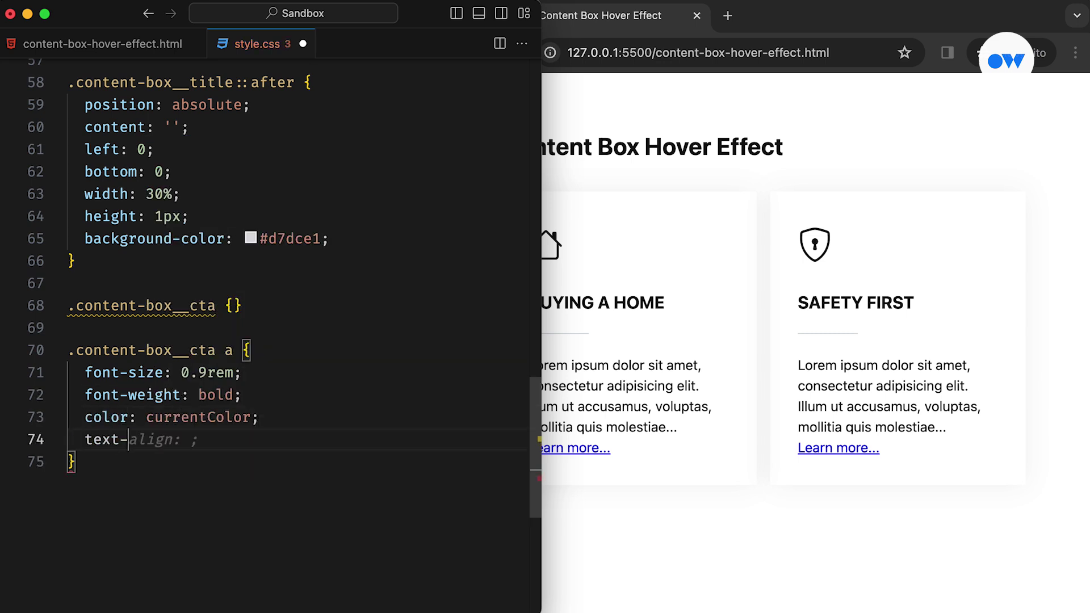
{"action": "type", "text": "decoration: none"}
{"action": "key", "text": "Return"}
{"action": "key", "text": "Return"}
{"action": "type", "text": "border: 1px solid ;"}
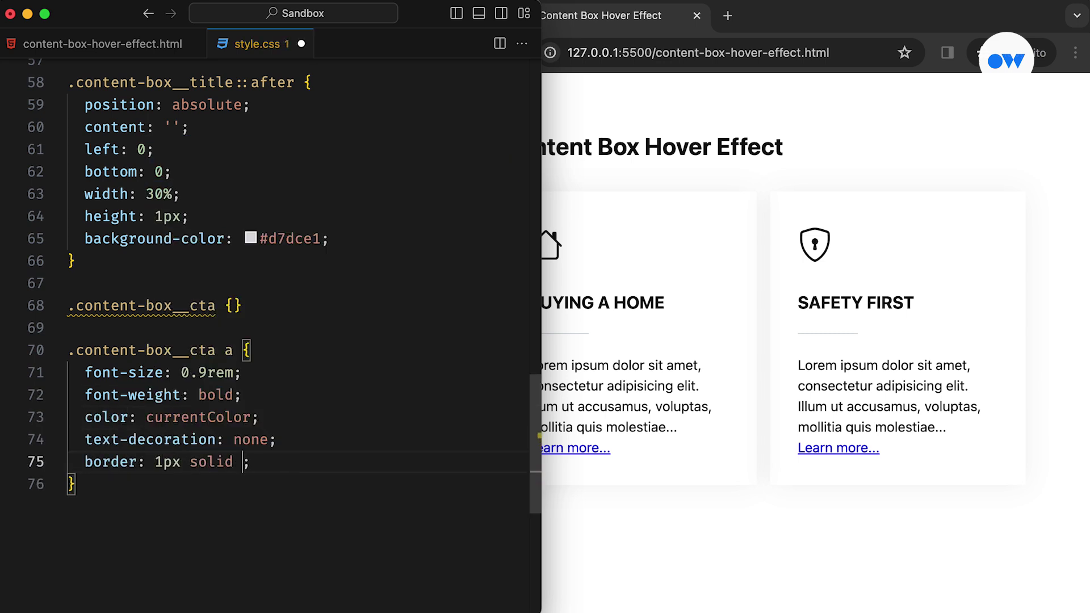
{"action": "key", "text": "BackSpace"}
{"action": "key", "text": "Return"}
{"action": "type", "text": "padding: 0.65em 1"}
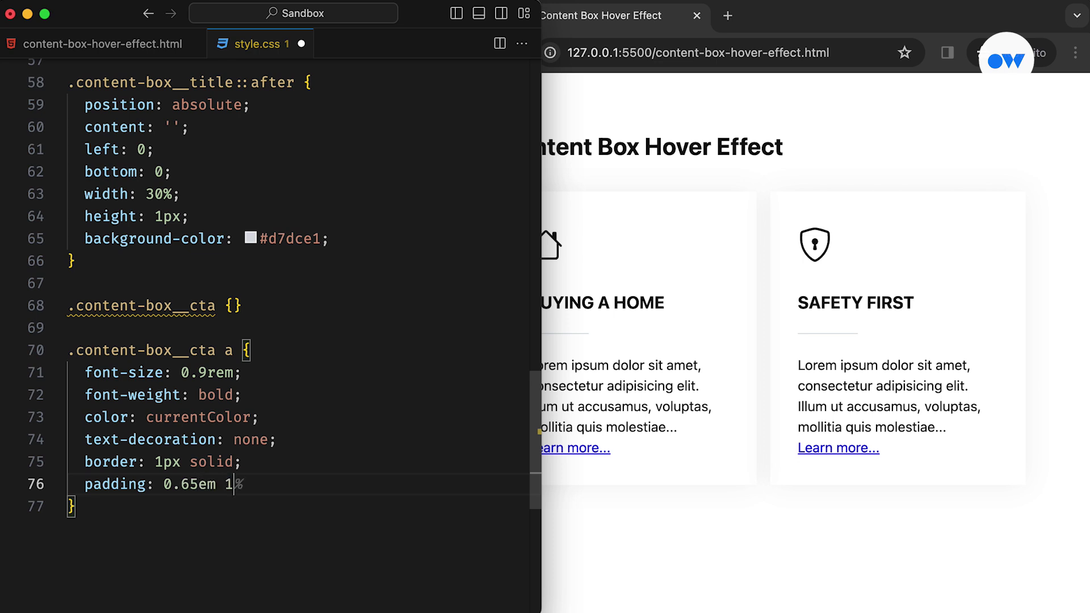
{"action": "type", "text": "em;"}
{"action": "key", "text": "Down"}
{"action": "key", "text": "ctrl+s"}
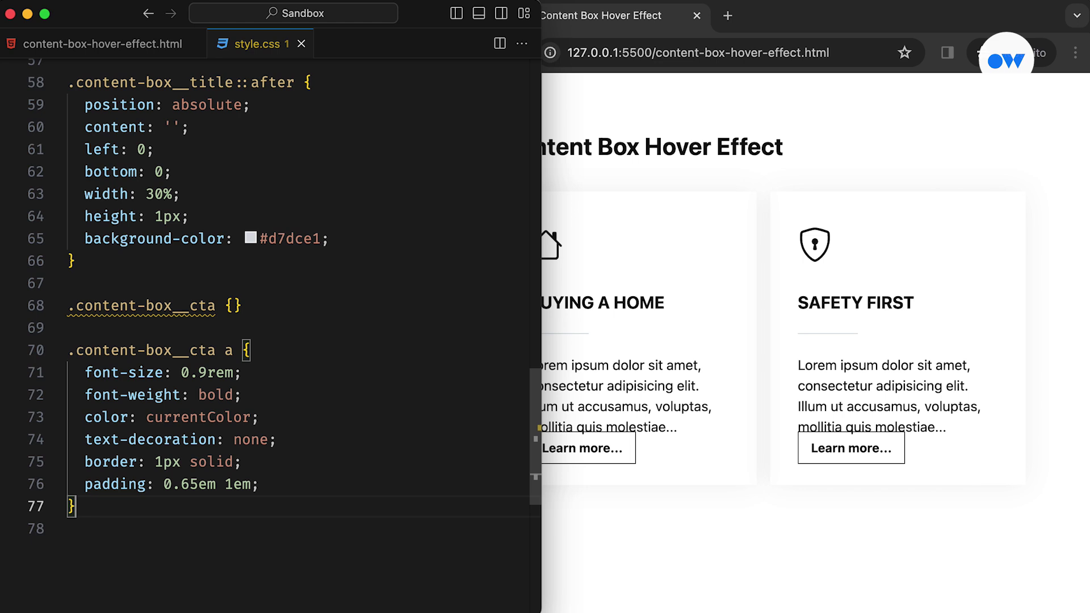
Add a temporary color: red to .content-box__cta and preview it in the browser
{"action": "left_click", "coordinate": [233, 305]}
{"action": "key", "text": "Return"}
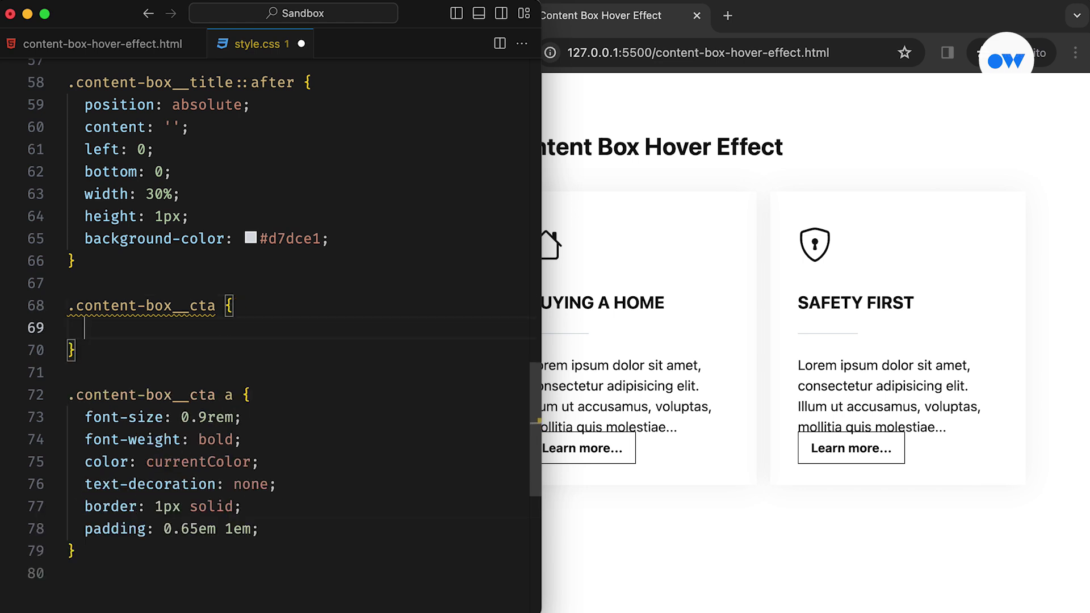
{"action": "type", "text": "color"}
{"action": "key", "text": "Return"}
{"action": "type", "text": "red;"}
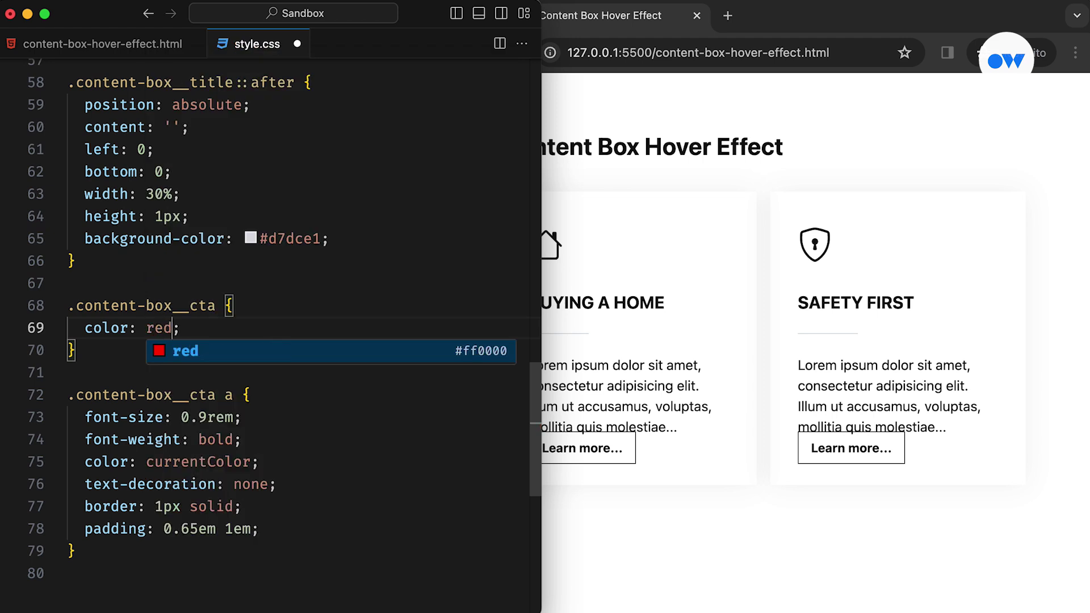
{"action": "key", "text": "Right"}
{"action": "key", "text": "super+s"}
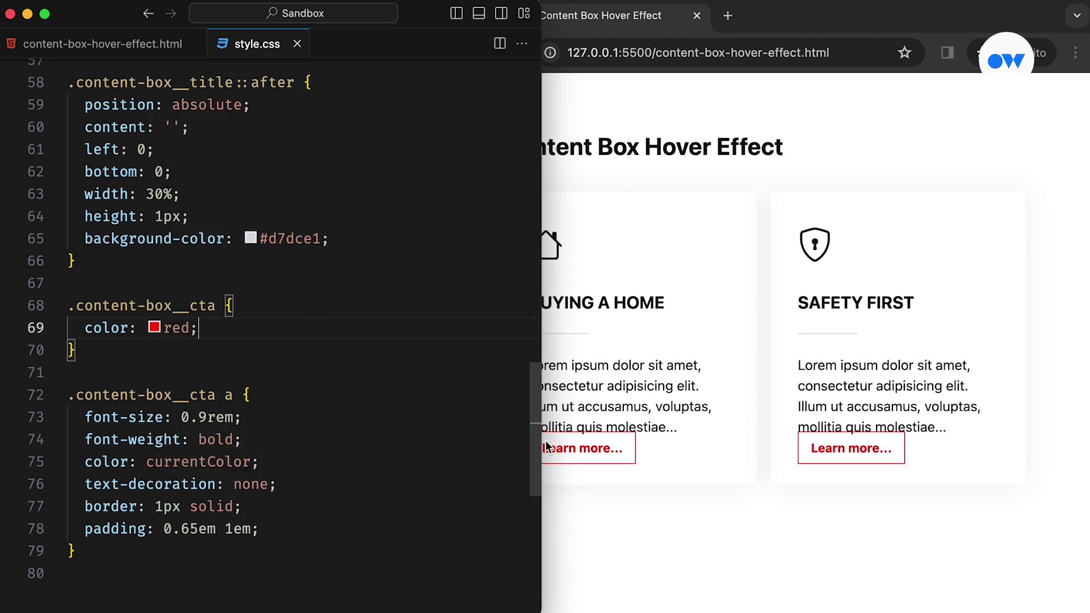
{"action": "left_click", "coordinate": [626, 522]}
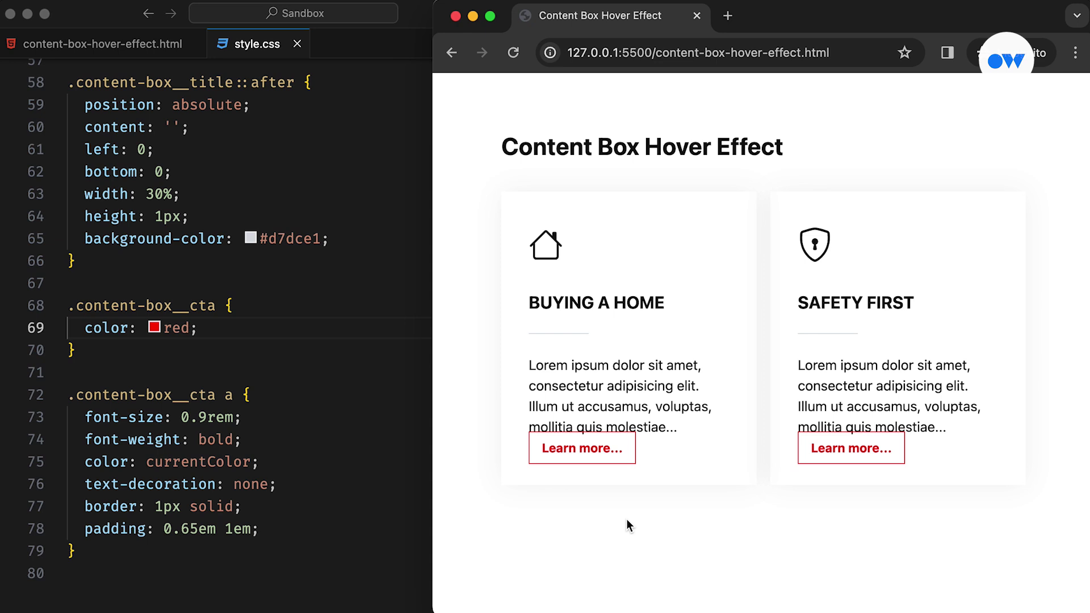
Replace the red colour with margin-block: 1.5rem 0.5rem and save
{"action": "left_click", "coordinate": [106, 327]}
{"action": "key", "text": "super+Left"}
{"action": "key", "text": "super+shift+Right"}
{"action": "type", "text": "margin-"}
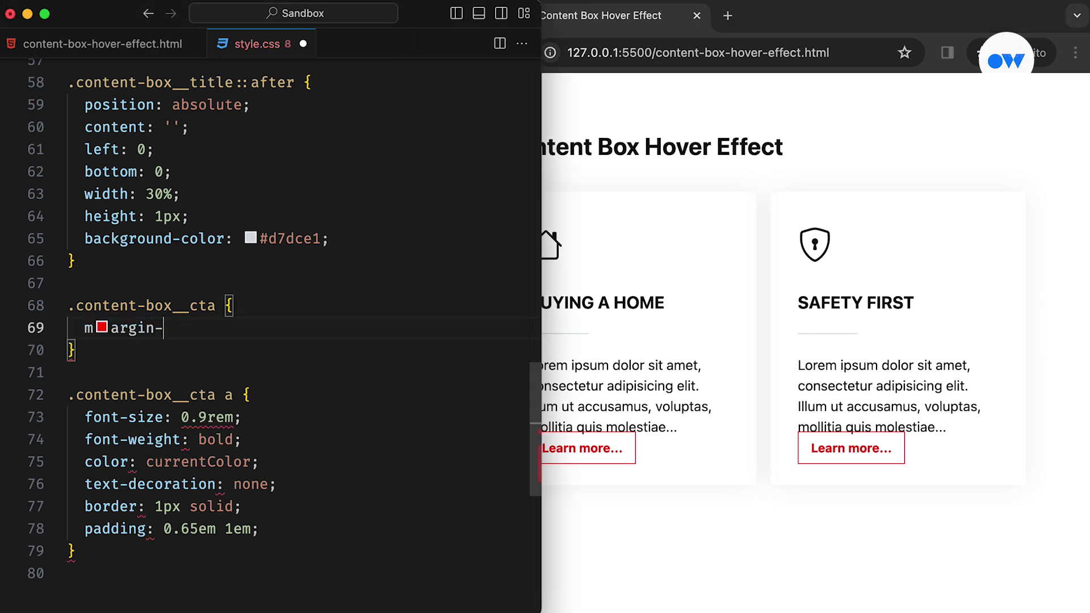
{"action": "type", "text": "block: 1.5rem"}
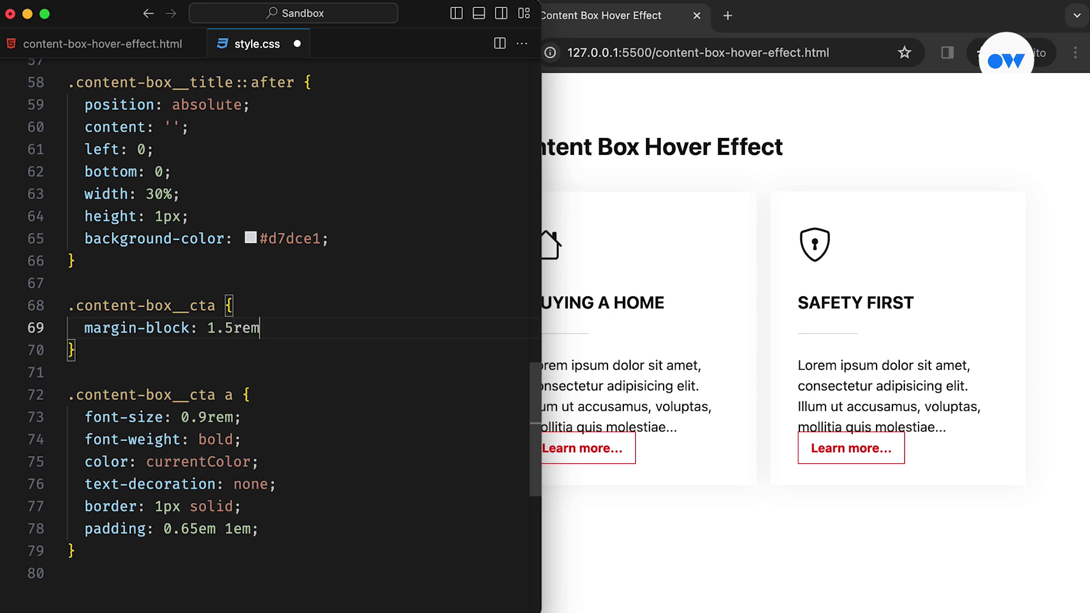
{"action": "type", "text": " 0.5rem;"}
{"action": "key", "text": "Down"}
{"action": "key", "text": "super+s"}
{"action": "left_click", "coordinate": [648, 542]}
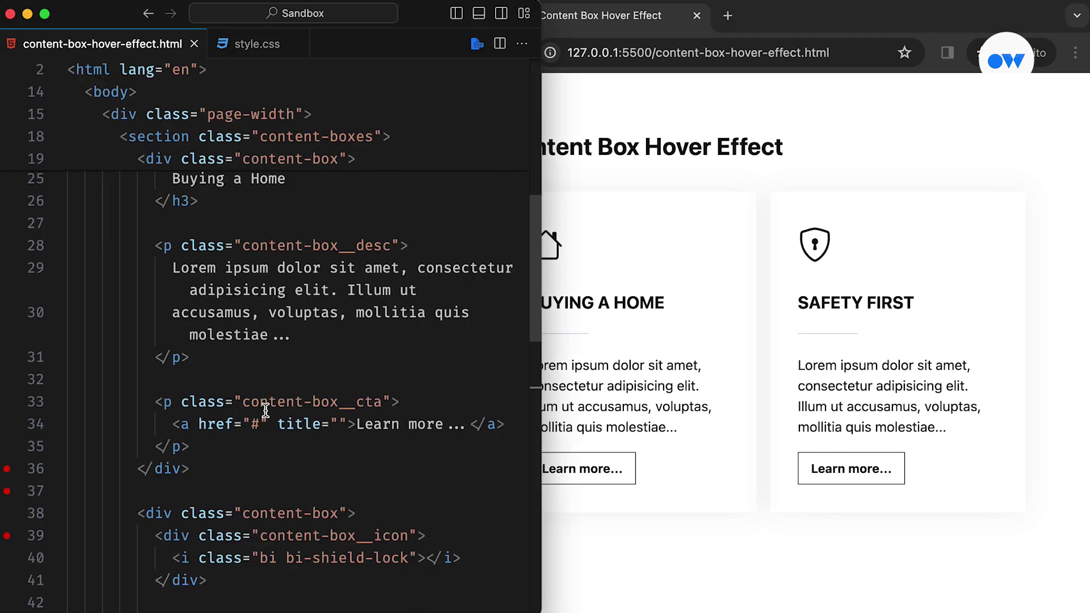
Insert <div class="content-box__overlay" aria-hidden="true"></div> after the first box's Learn more paragraph
{"action": "left_click", "coordinate": [232, 446]}
{"action": "key", "text": "Return"}
{"action": "key", "text": "Return"}
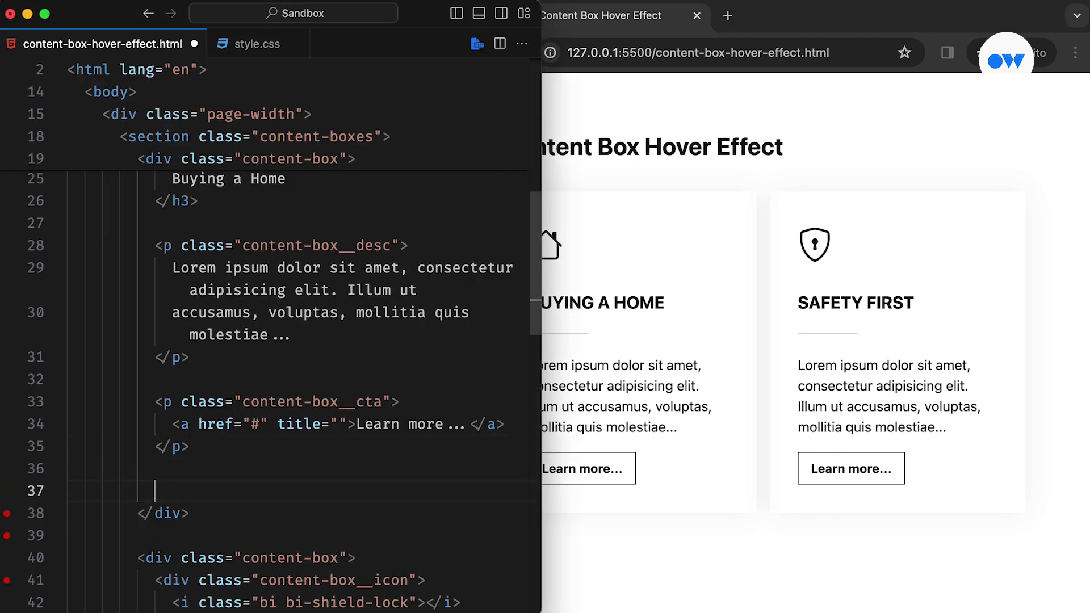
{"action": "type", "text": "<div class=\"co"}
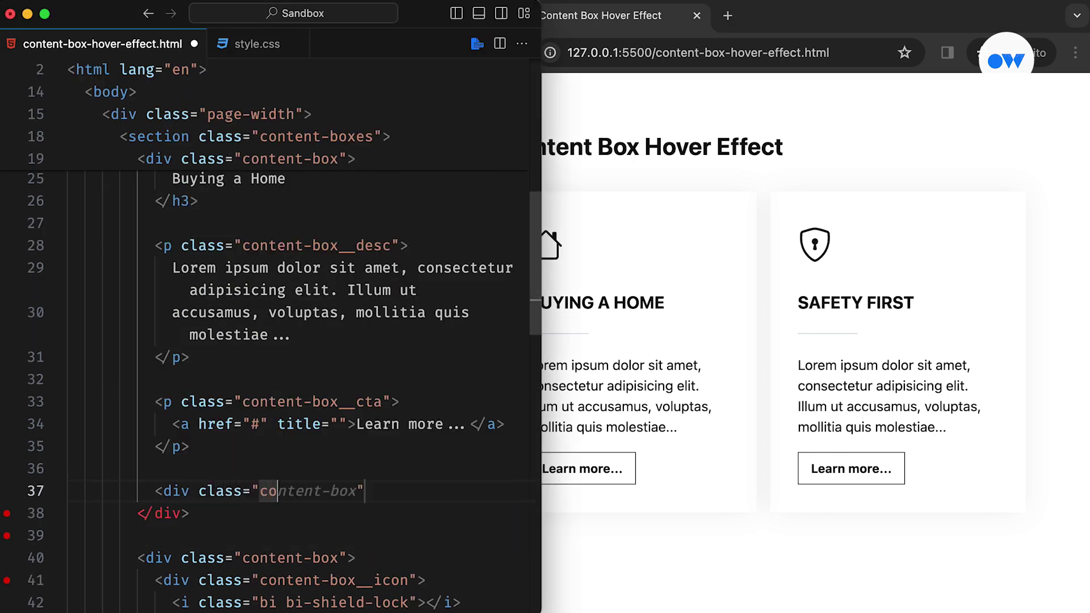
{"action": "type", "text": "ntent"}
{"action": "key", "text": "Tab"}
{"action": "type", "text": "__o"}
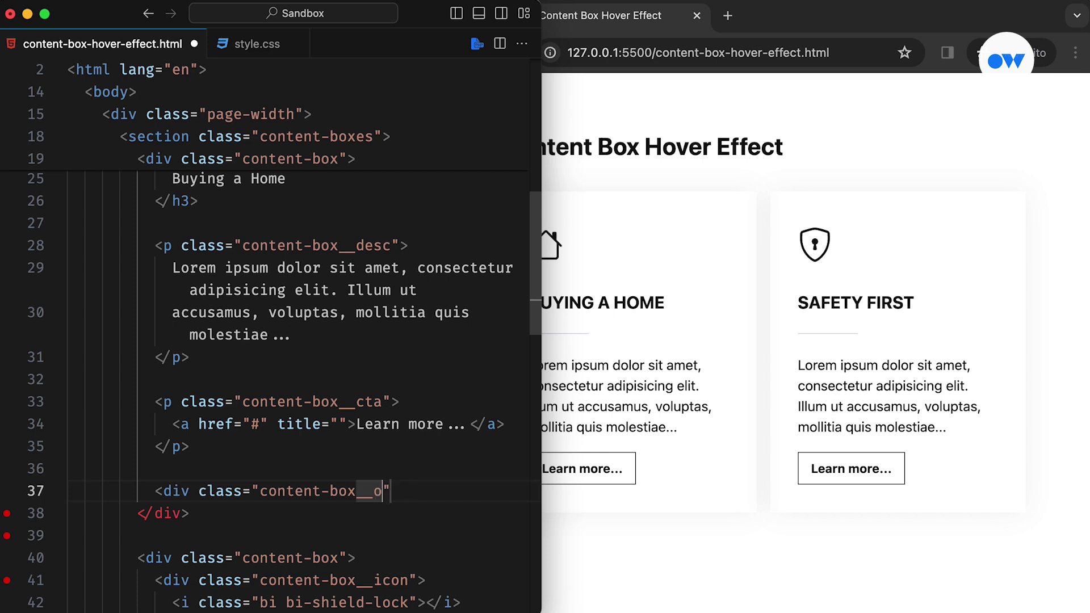
{"action": "type", "text": "verlay\"></div>"}
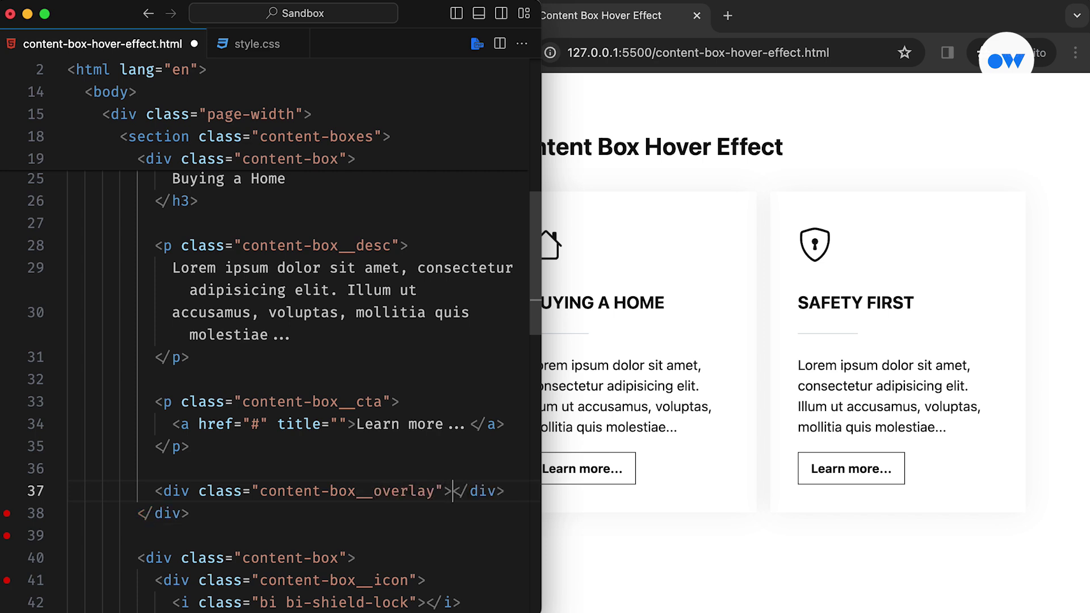
{"action": "key", "text": "Left"}
{"action": "type", "text": "a"}
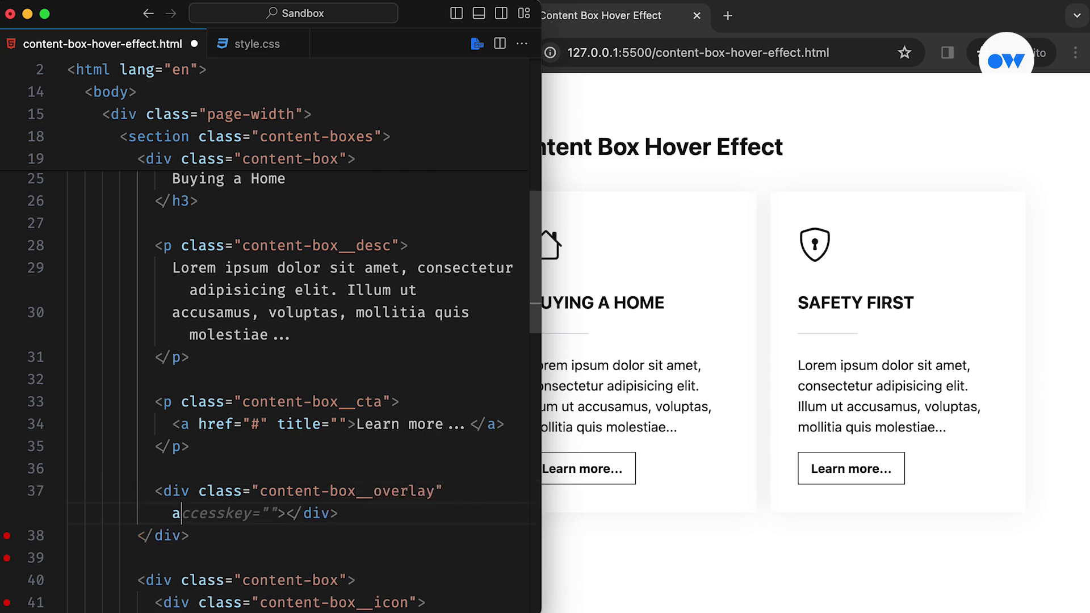
{"action": "type", "text": "ria-hi"}
{"action": "key", "text": "Tab"}
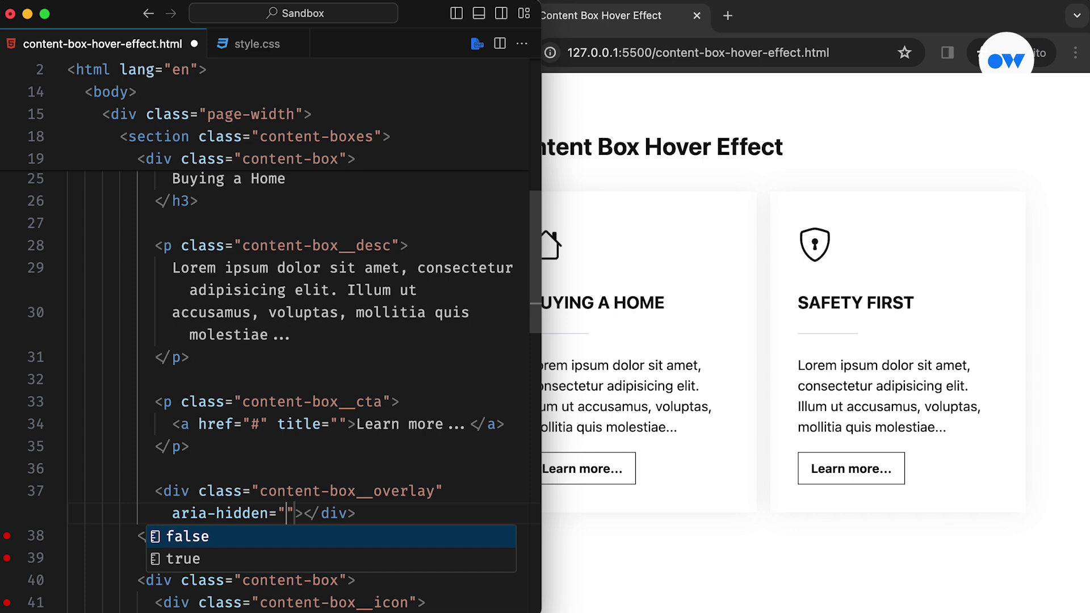
{"action": "type", "text": "true"}
{"action": "key", "text": "Tab"}
{"action": "key", "text": "Down"}
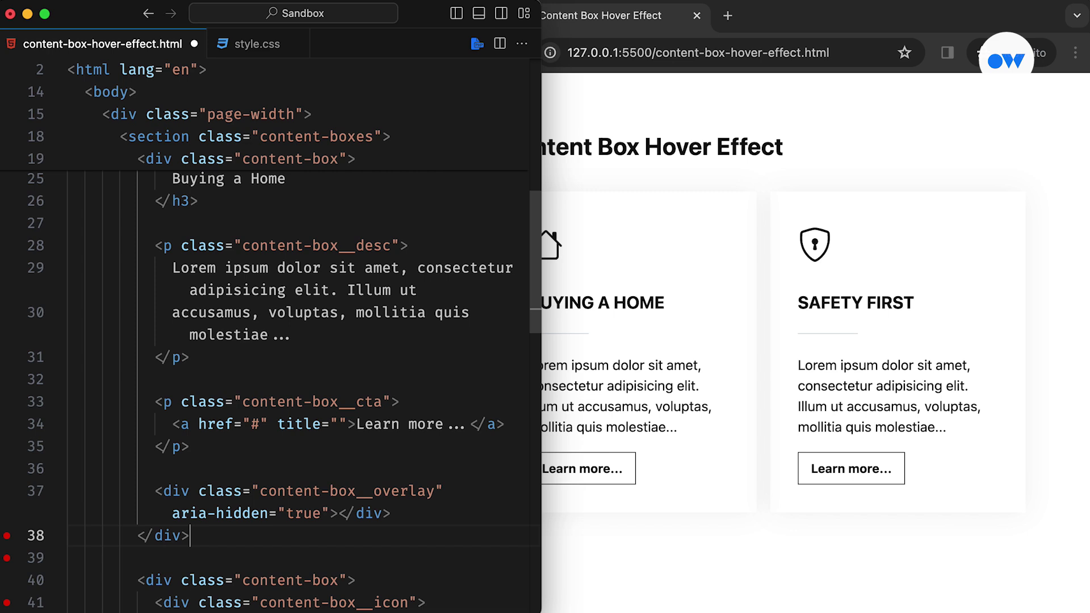
Save the HTML and start an absolute .content-box__overlay rule with empty content and inset
{"action": "key", "text": "super+s"}
{"action": "key", "text": "ctrl+Tab"}
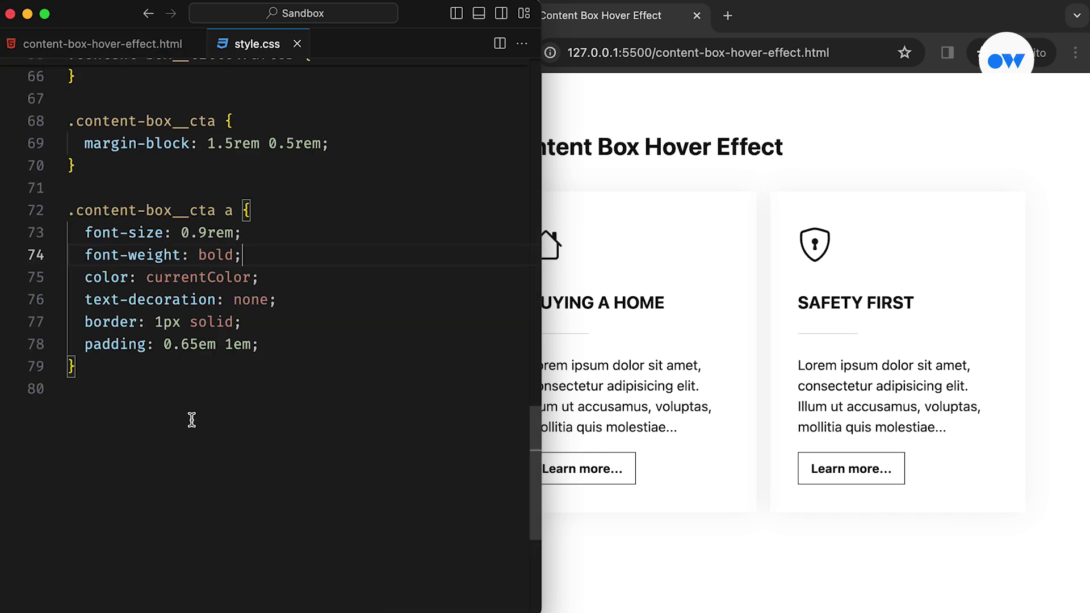
{"action": "left_click", "coordinate": [192, 419]}
{"action": "key", "text": "Return"}
{"action": "type", "text": ".content-box__o"}
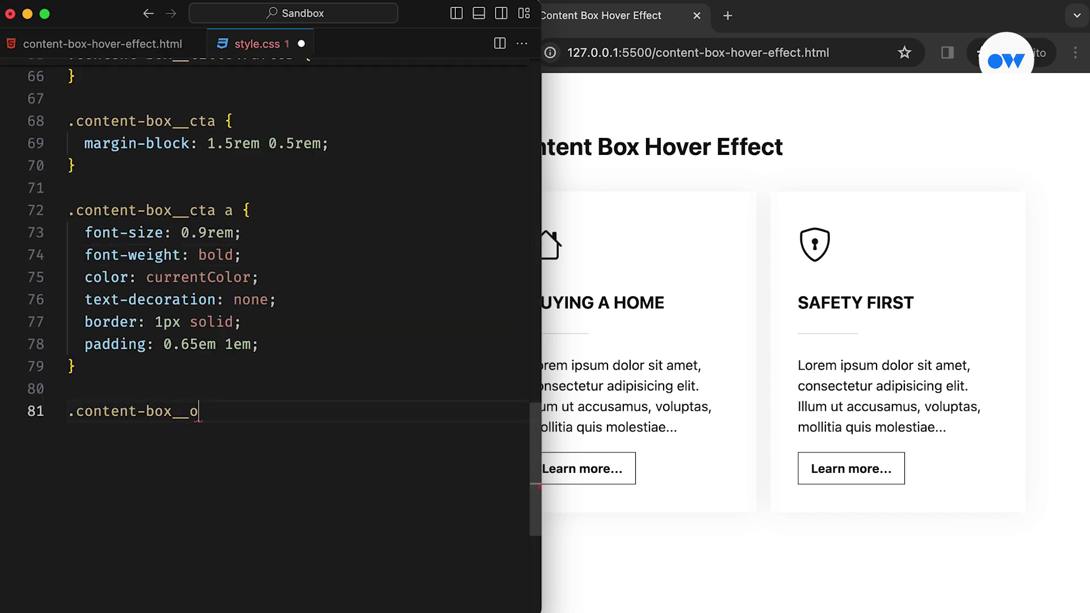
{"action": "type", "text": "verlay {"}
{"action": "key", "text": "Return"}
{"action": "type", "text": "posi"}
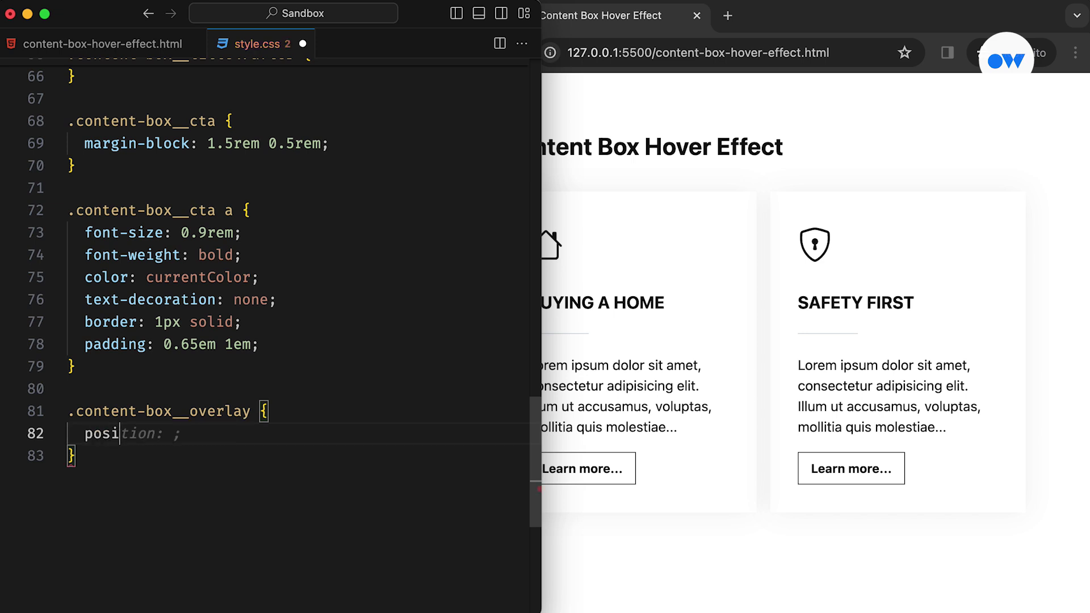
{"action": "key", "text": "Tab"}
{"action": "type", "text": "abso"}
{"action": "key", "text": "Return"}
{"action": "key", "text": "Return"}
{"action": "type", "text": "conten"}
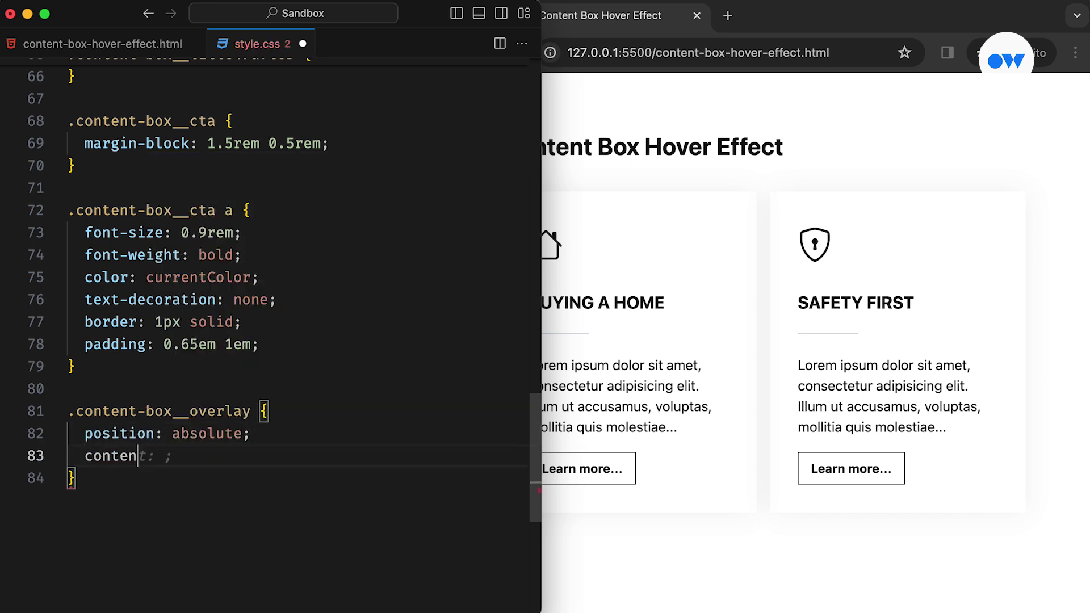
{"action": "key", "text": "Tab"}
{"action": "type", "text": "'"}
{"action": "key", "text": "super+Right"}
{"action": "key", "text": "Return"}
{"action": "type", "text": "inset"}
{"action": "key", "text": "Tab"}
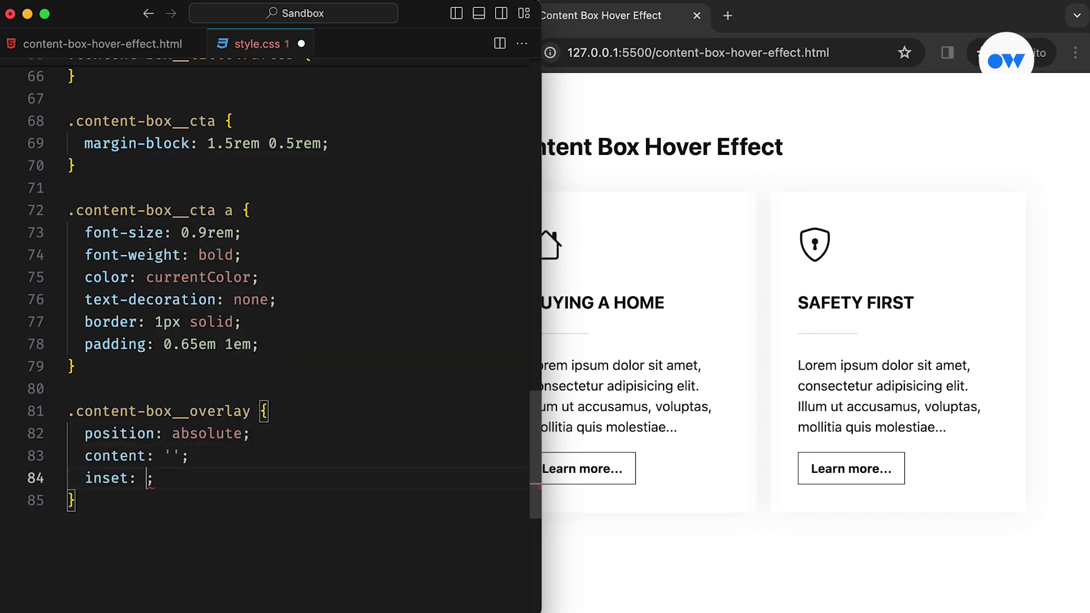
{"action": "type", "text": "0"}
{"action": "key", "text": "Right"}
Set the overlay background to the pasted Unsplash tree image URL, save, and preview it
{"action": "key", "text": "Return"}
{"action": "key", "text": "Return"}
{"action": "type", "text": "background"}
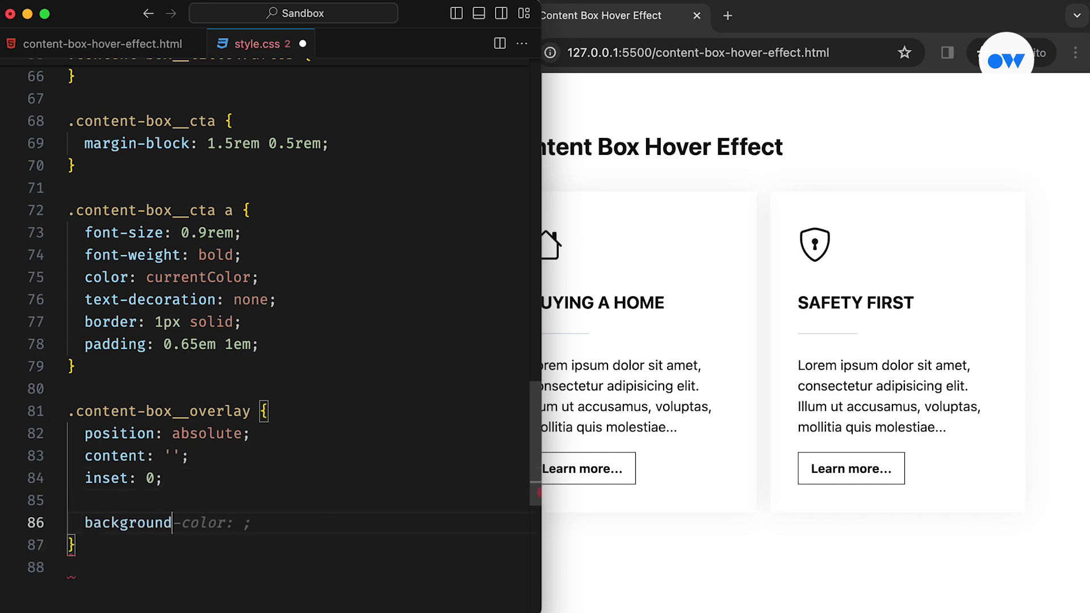
{"action": "type", "text": ": url"}
{"action": "key", "text": "Tab"}
{"action": "type", "text": "'"}
{"action": "key", "text": "super+v"}
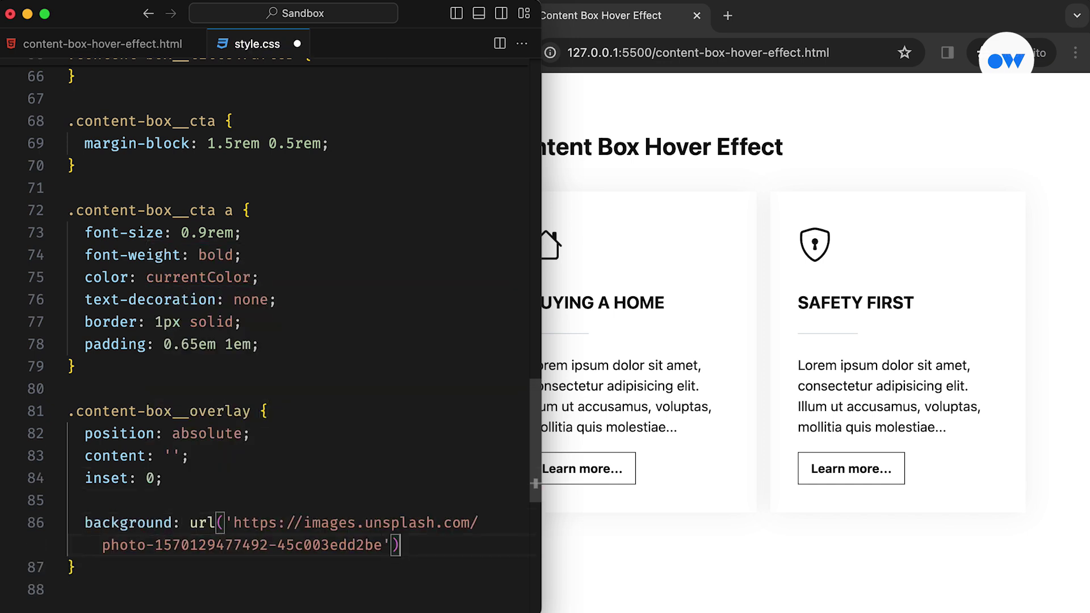
{"action": "key", "text": "super+Right"}
{"action": "type", "text": ";"}
{"action": "key", "text": "super+s"}
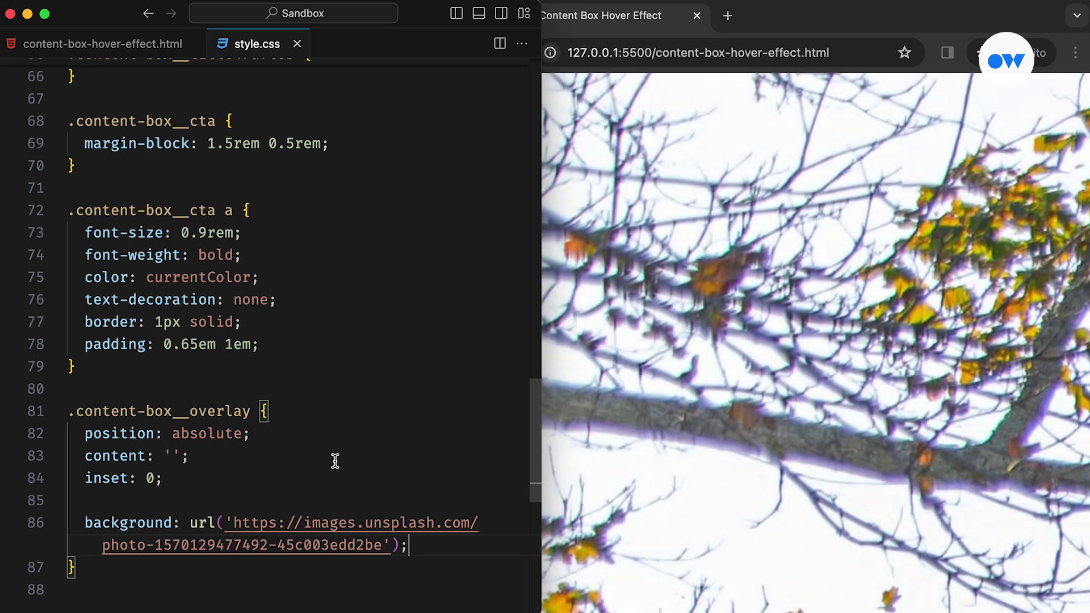
{"action": "left_click", "coordinate": [580, 445]}
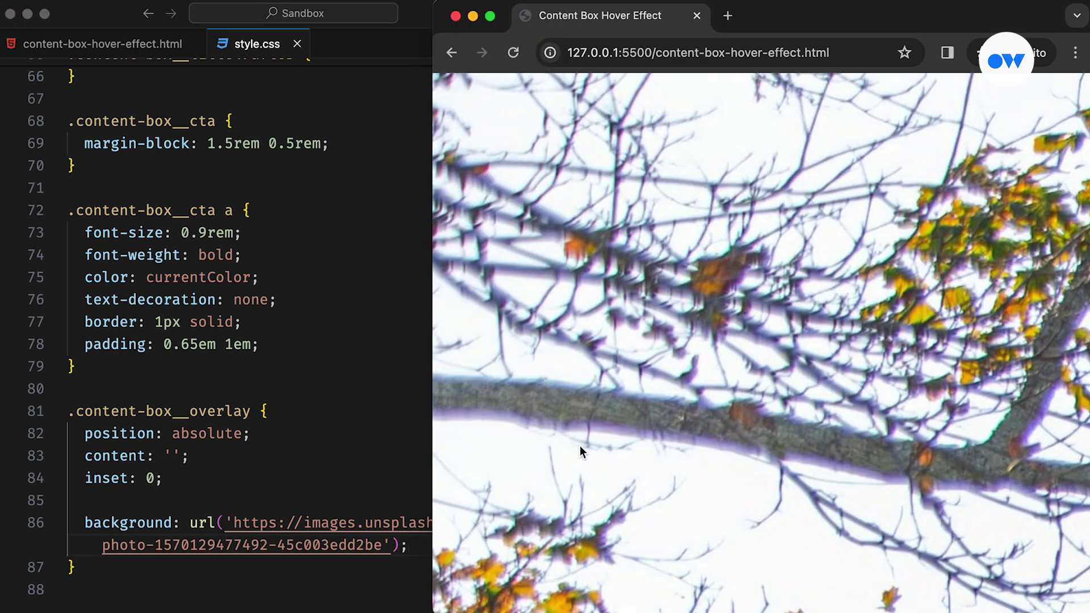
{"action": "left_click", "coordinate": [356, 478]}
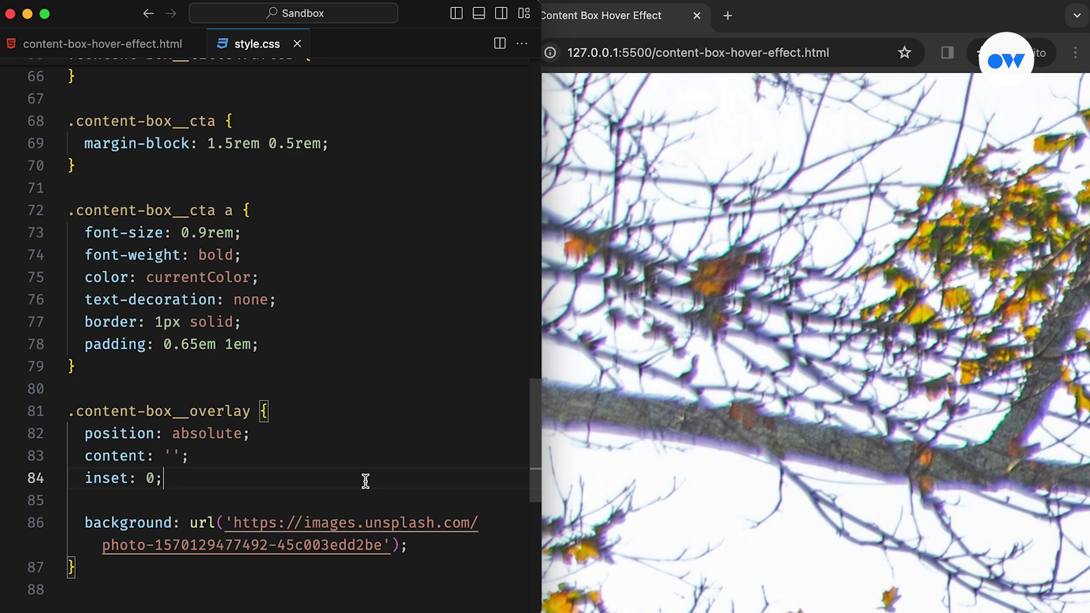
{"action": "scroll", "coordinate": [365, 481], "scroll_direction": "up", "scroll_amount": 5}
{"action": "scroll", "coordinate": [365, 481], "scroll_direction": "up", "scroll_amount": 2}
{"action": "scroll", "coordinate": [365, 481], "scroll_direction": "up", "scroll_amount": 3}
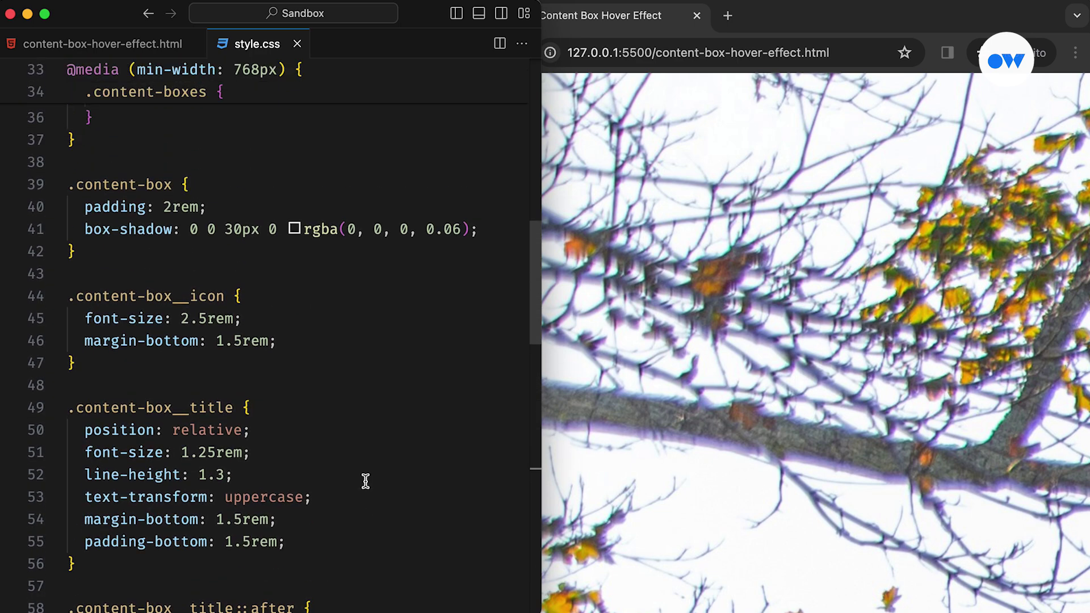
Add position: relative to the .content-box rule and save
{"action": "left_click", "coordinate": [222, 177]}
{"action": "key", "text": "Return"}
{"action": "type", "text": "position: rel;"}
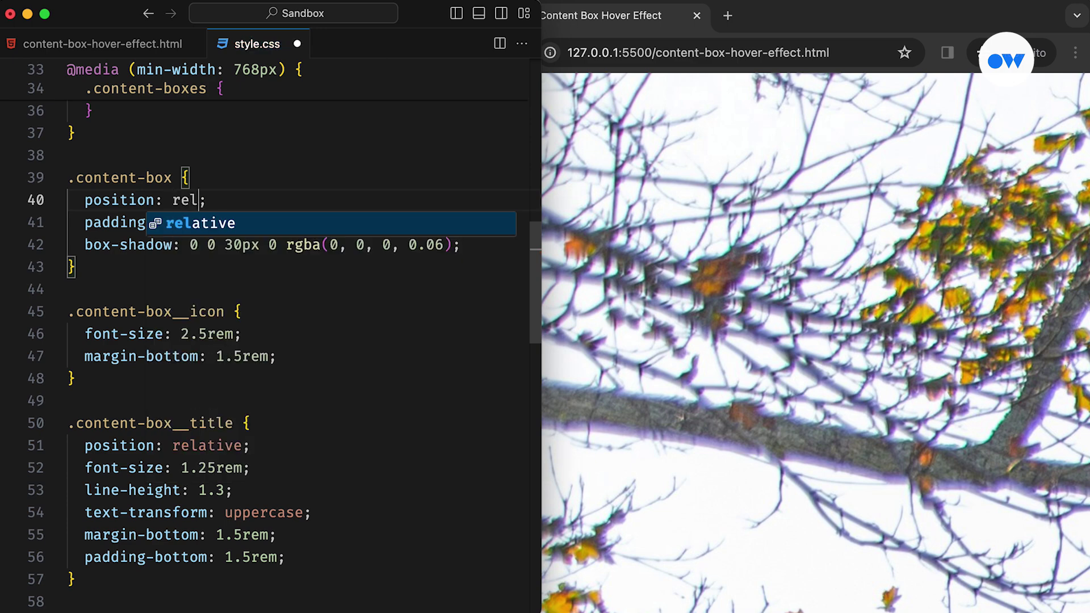
{"action": "key", "text": "Return"}
{"action": "key", "text": "Down"}
{"action": "key", "text": "Down"}
{"action": "key", "text": "Down"}
{"action": "key", "text": "ctrl+s"}
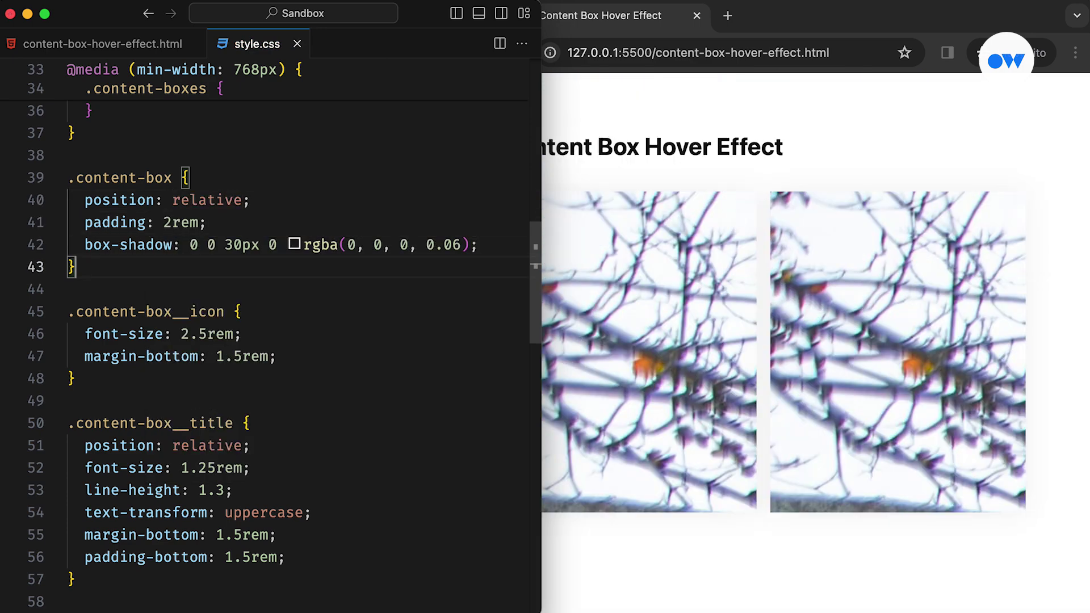
{"action": "scroll", "coordinate": [424, 419], "scroll_direction": "down", "scroll_amount": 5}
{"action": "scroll", "coordinate": [423, 420], "scroll_direction": "down", "scroll_amount": 3}
{"action": "scroll", "coordinate": [423, 419], "scroll_direction": "down", "scroll_amount": 1}
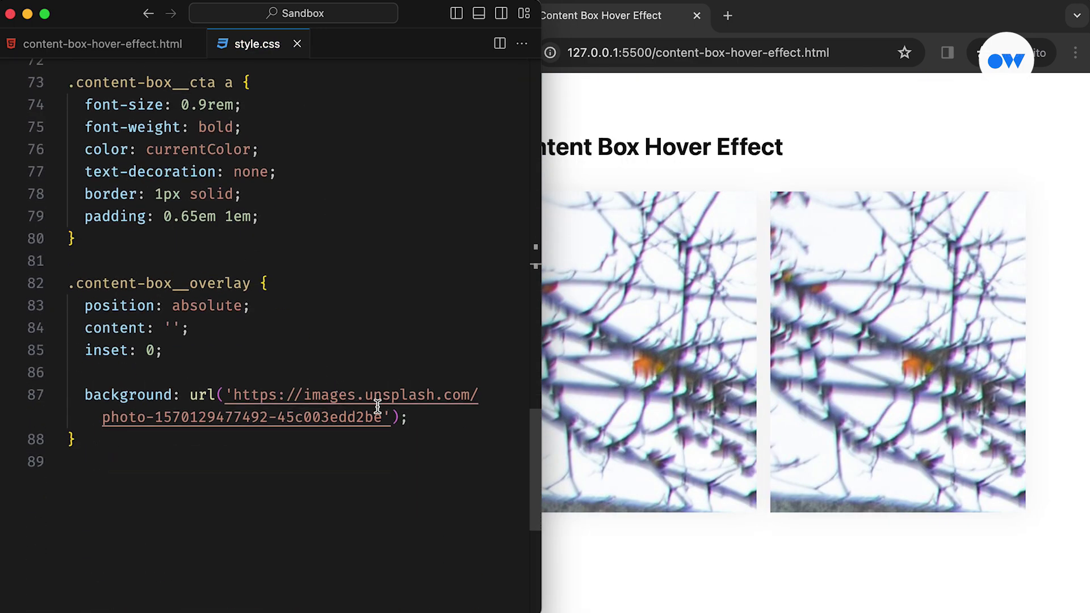
Add background-size: cover below the overlay's background image line and save
{"action": "left_click", "coordinate": [424, 419]}
{"action": "key", "text": "Return"}
{"action": "type", "text": "background-s"}
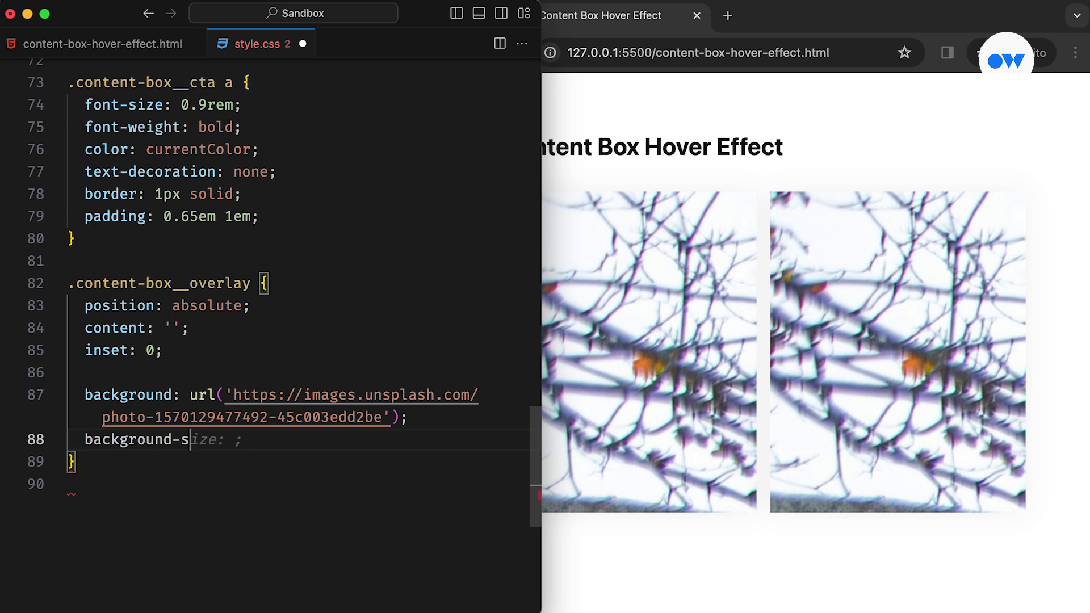
{"action": "key", "text": "Return"}
{"action": "type", "text": "cover;"}
{"action": "key", "text": "Return"}
{"action": "key", "text": "ctrl+s"}
{"action": "left_click", "coordinate": [697, 532]}
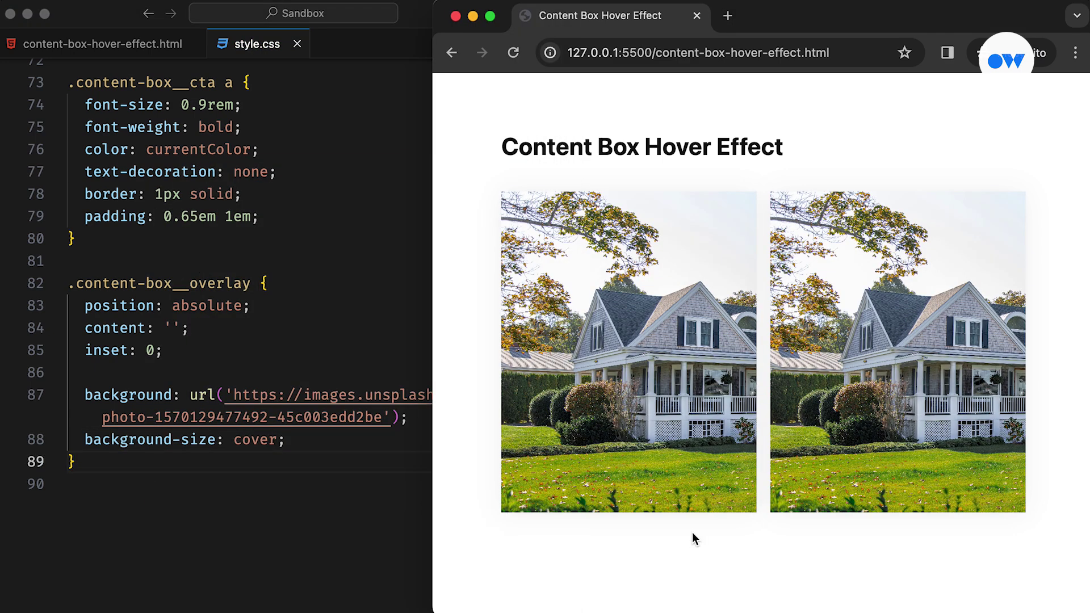
Add z-index: -1 below the inset line, save, and check the preview
{"action": "left_click", "coordinate": [195, 351]}
{"action": "key", "text": "Return"}
{"action": "type", "text": "z-index"}
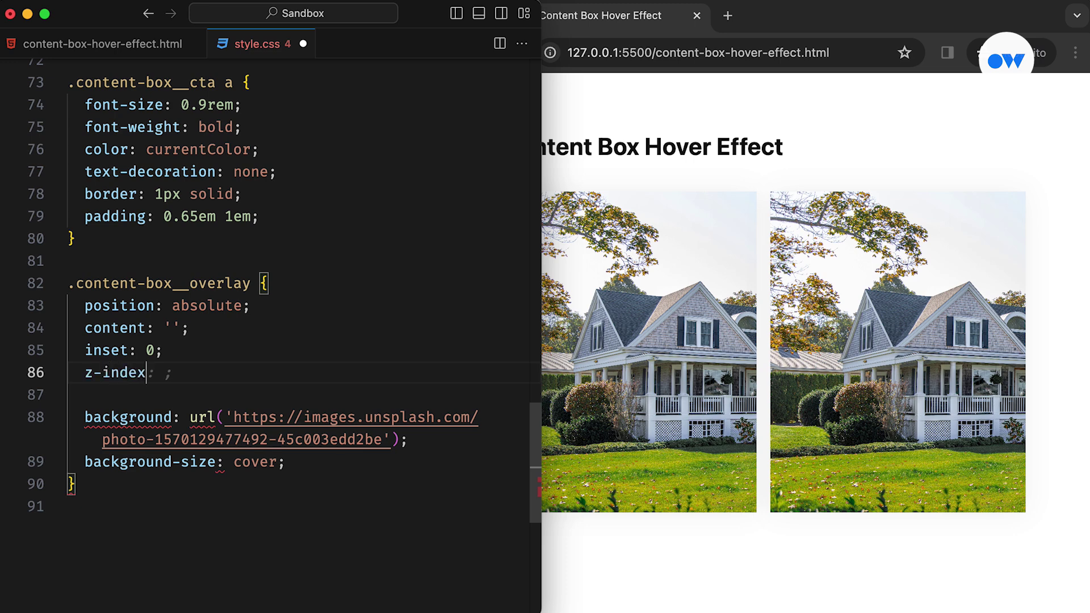
{"action": "key", "text": "Return"}
{"action": "type", "text": "-1;"}
{"action": "key", "text": "Down"}
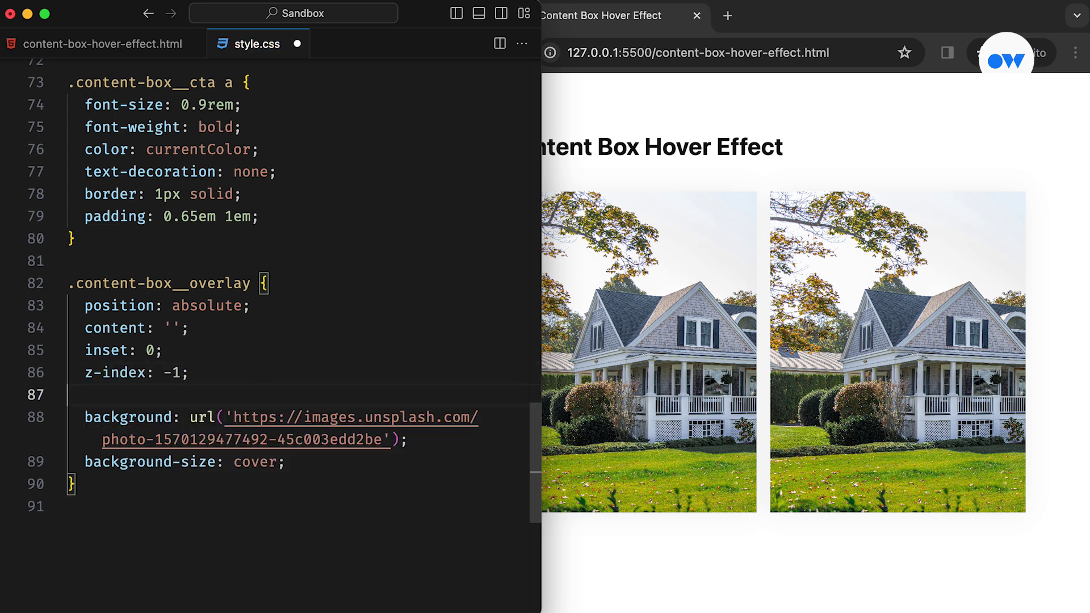
{"action": "key", "text": "ctrl+s"}
{"action": "left_click", "coordinate": [541, 548]}
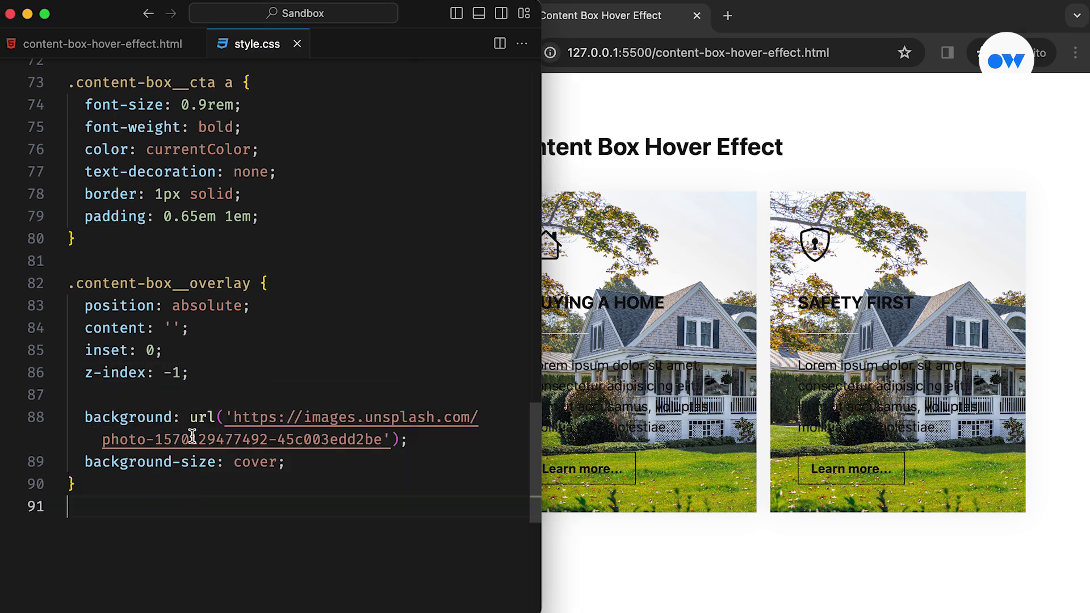
Paste linear-gradient(-10deg, rgba(13,62,160,0.8) 15%, rgba(210,157,50,1) 100%) before url() and save
{"action": "left_click", "coordinate": [189, 418]}
{"action": "key", "text": "Return"}
{"action": "key", "text": "Return"}
{"action": "key", "text": "Up"}
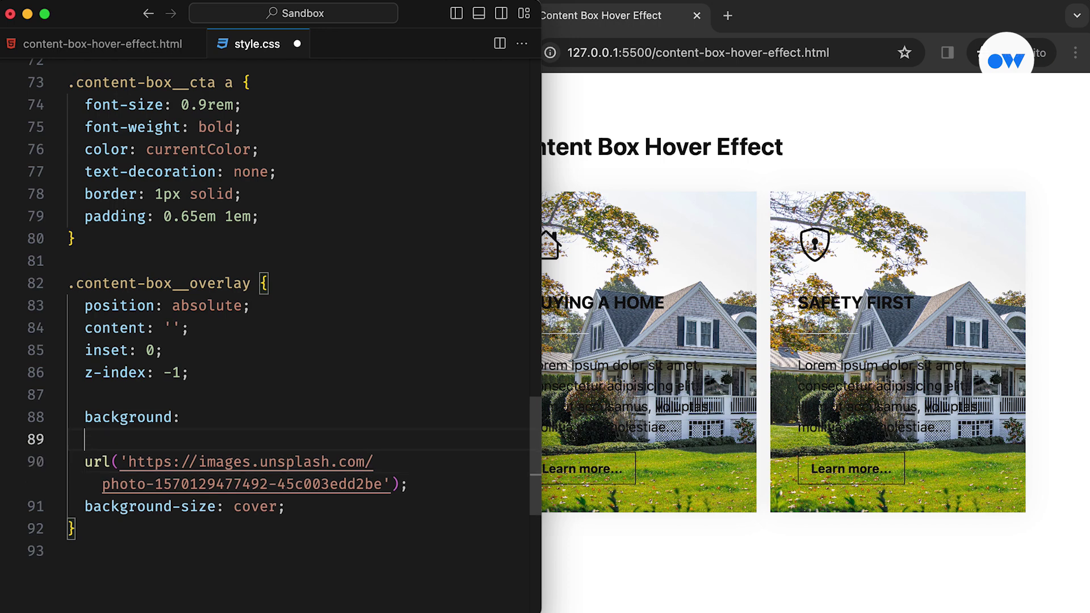
{"action": "type", "text": "linear-gradient(-10deg,       rgba(13, 62, 160, 0.8) 15%,       rgba(210, 157, 50, 1) 100%),"}
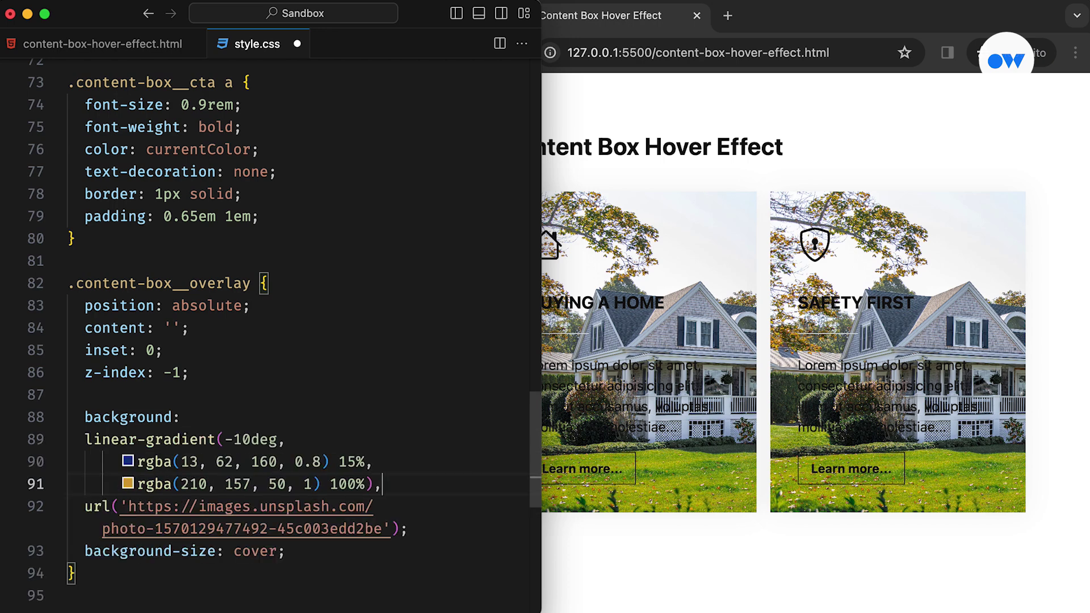
{"action": "key", "text": "ctrl+s"}
{"action": "left_click", "coordinate": [556, 584]}
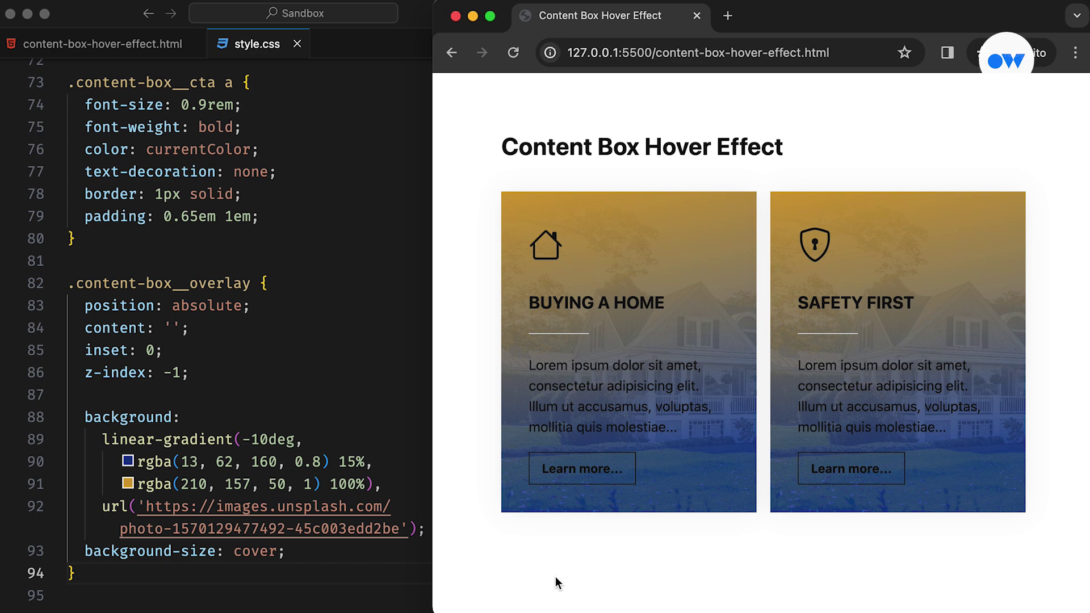
{"action": "left_click", "coordinate": [398, 575]}
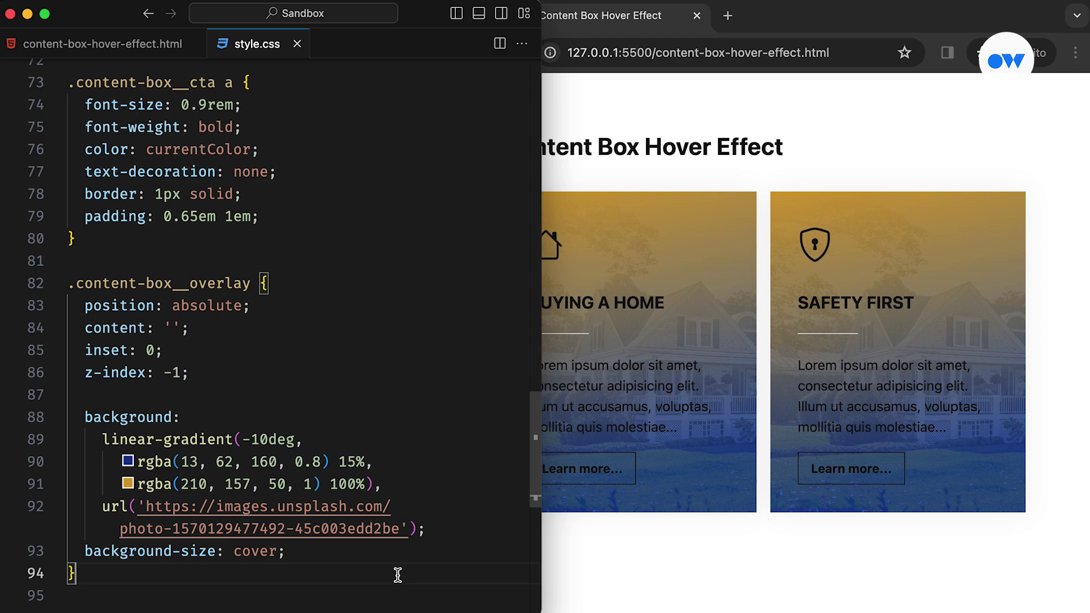
{"action": "scroll", "coordinate": [379, 554], "scroll_direction": "down", "scroll_amount": 3}
{"action": "scroll", "coordinate": [377, 554], "scroll_direction": "down", "scroll_amount": 2}
Add transform: translateY(-100%) to .content-box__overlay and save the stylesheet
{"action": "key", "text": "Up"}
{"action": "key", "text": "End"}
{"action": "key", "text": "Return"}
{"action": "key", "text": "Return"}
{"action": "type", "text": "t"}
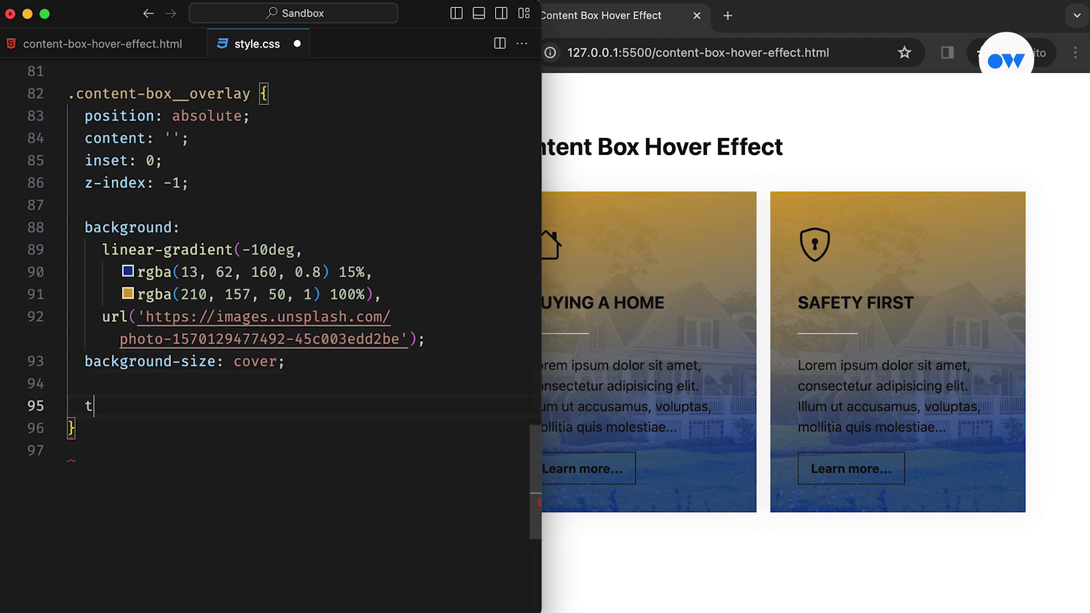
{"action": "type", "text": "ransform"}
{"action": "key", "text": "Tab"}
{"action": "type", "text": "tra"}
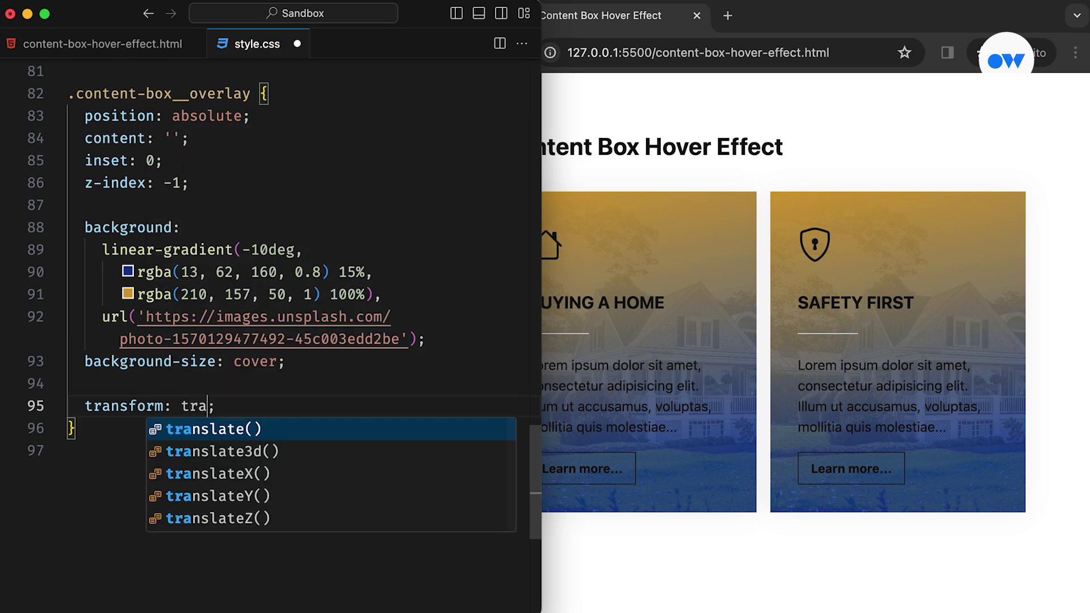
{"action": "type", "text": "ns"}
{"action": "key", "text": "Down"}
{"action": "key", "text": "Down"}
{"action": "key", "text": "Down"}
{"action": "key", "text": "Tab"}
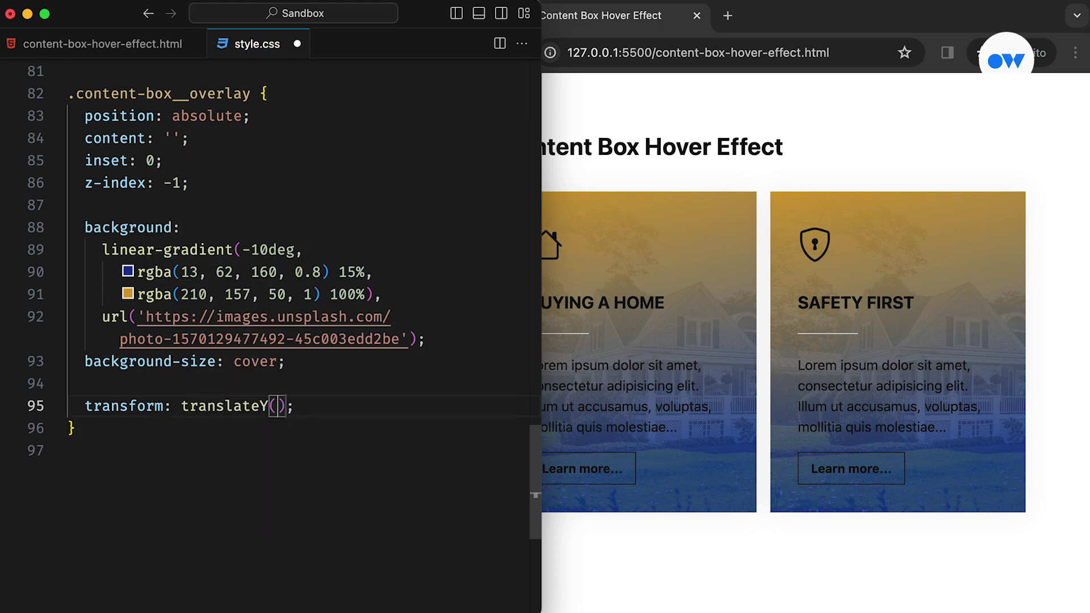
{"action": "type", "text": "-100%"}
{"action": "key", "text": "Down"}
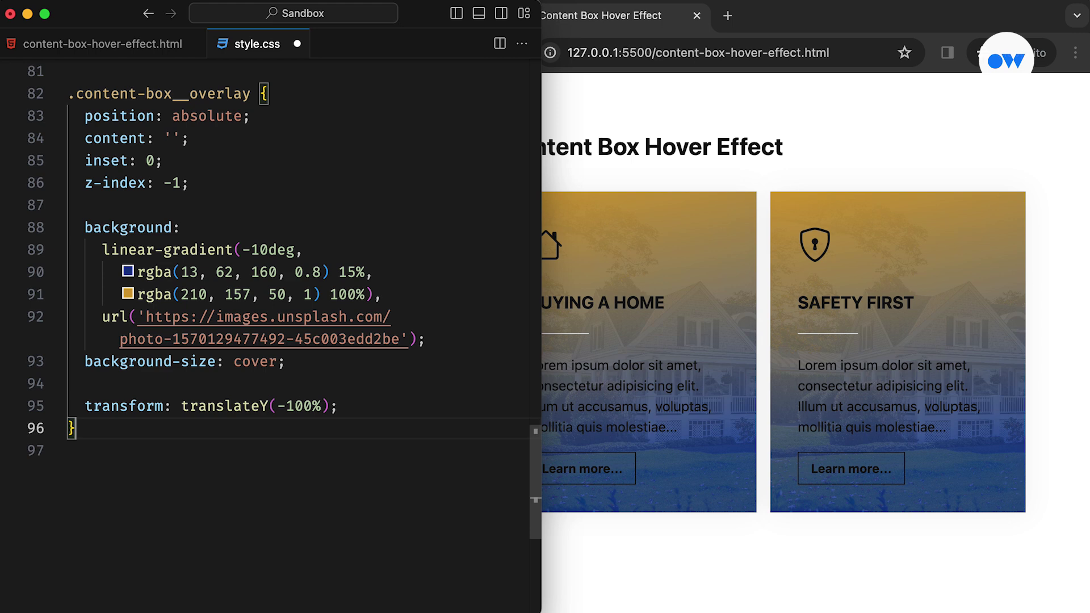
{"action": "key", "text": "super+s"}
{"action": "left_click", "coordinate": [695, 571]}
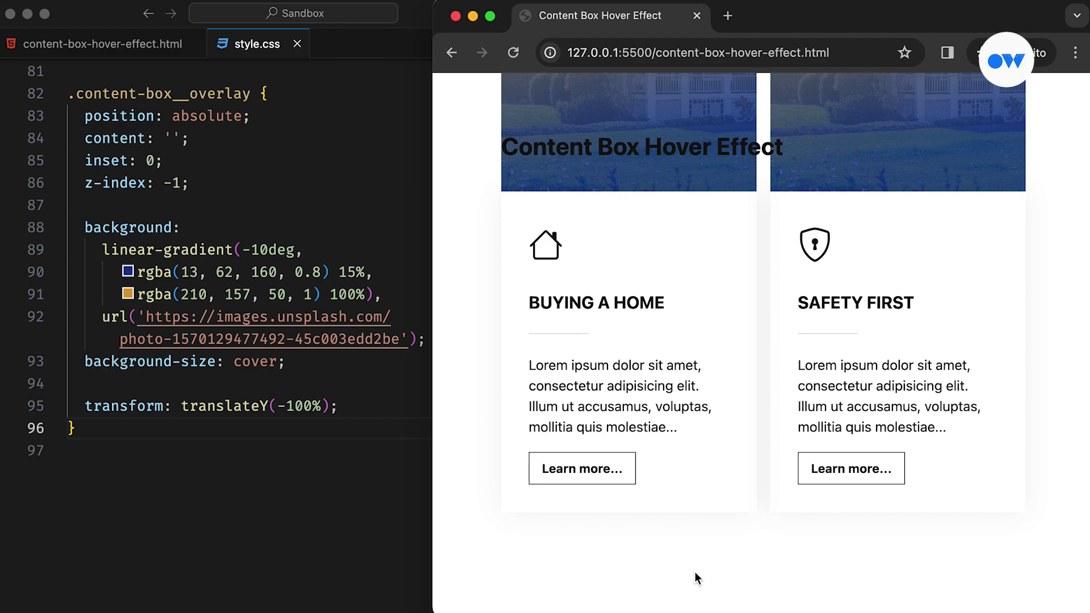
Add overflow: hidden below box-shadow in the .content-box rule and save
{"action": "left_click", "coordinate": [255, 486]}
{"action": "scroll", "coordinate": [256, 486], "scroll_direction": "up", "scroll_amount": 3}
{"action": "scroll", "coordinate": [255, 485], "scroll_direction": "up", "scroll_amount": 5}
{"action": "scroll", "coordinate": [256, 485], "scroll_direction": "up", "scroll_amount": 7}
{"action": "scroll", "coordinate": [256, 486], "scroll_direction": "up", "scroll_amount": 5}
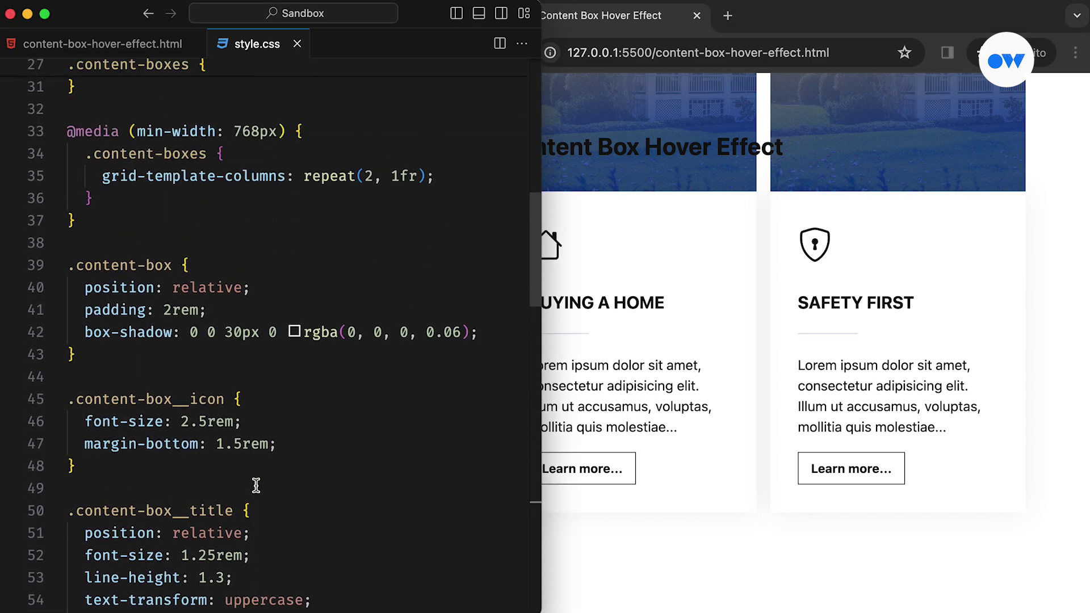
{"action": "scroll", "coordinate": [256, 486], "scroll_direction": "up", "scroll_amount": 2}
{"action": "left_click", "coordinate": [488, 415]}
{"action": "key", "text": "Return"}
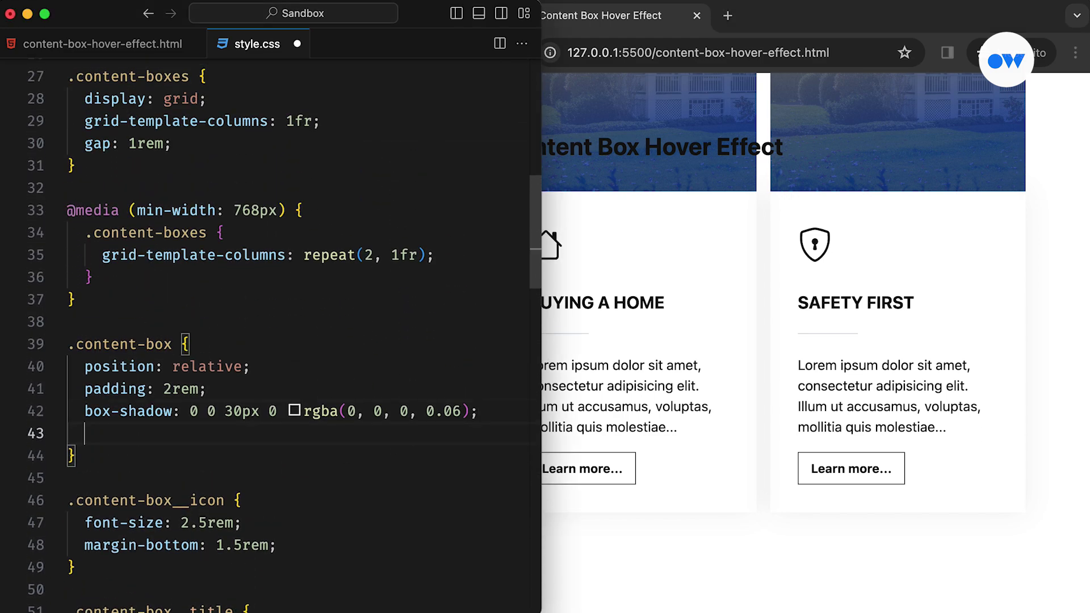
{"action": "type", "text": "overflow"}
{"action": "key", "text": "Tab"}
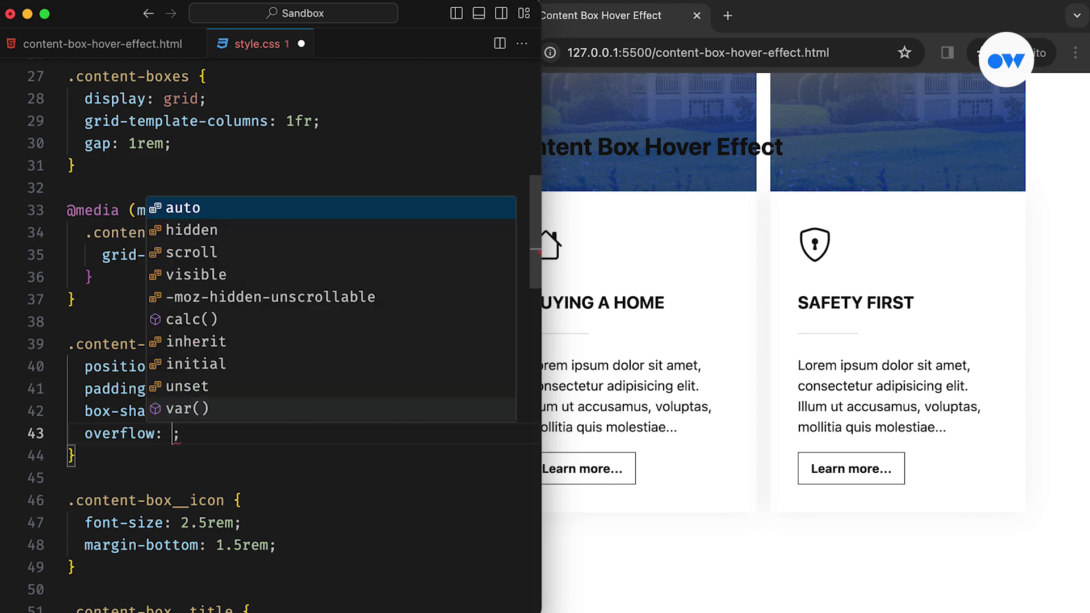
{"action": "type", "text": "hid"}
{"action": "key", "text": "Tab"}
{"action": "key", "text": "Down"}
{"action": "key", "text": "super+s"}
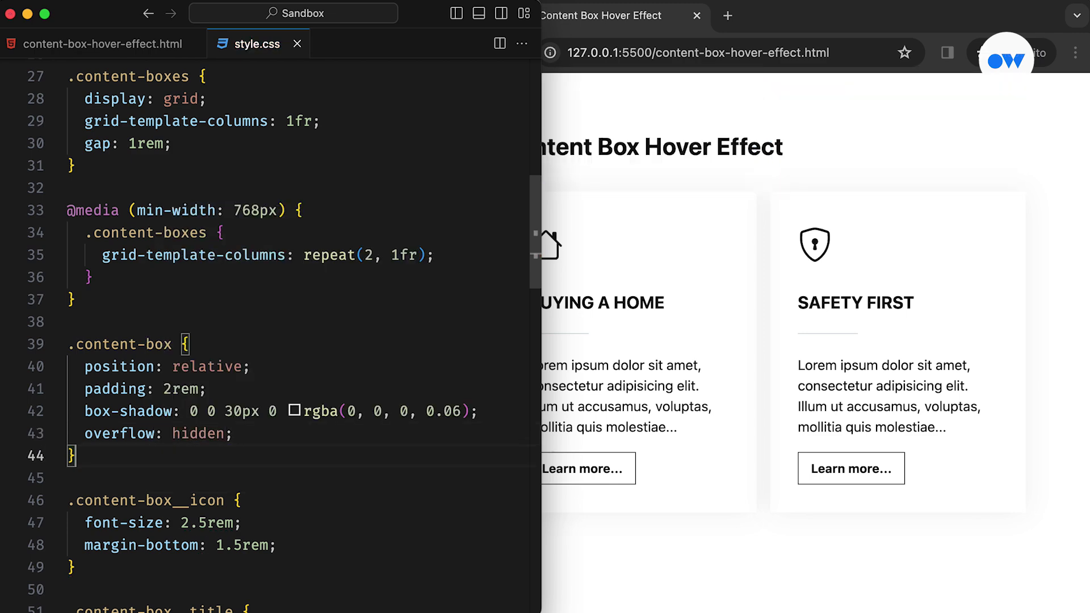
{"action": "scroll", "coordinate": [205, 441], "scroll_direction": "down", "scroll_amount": 15}
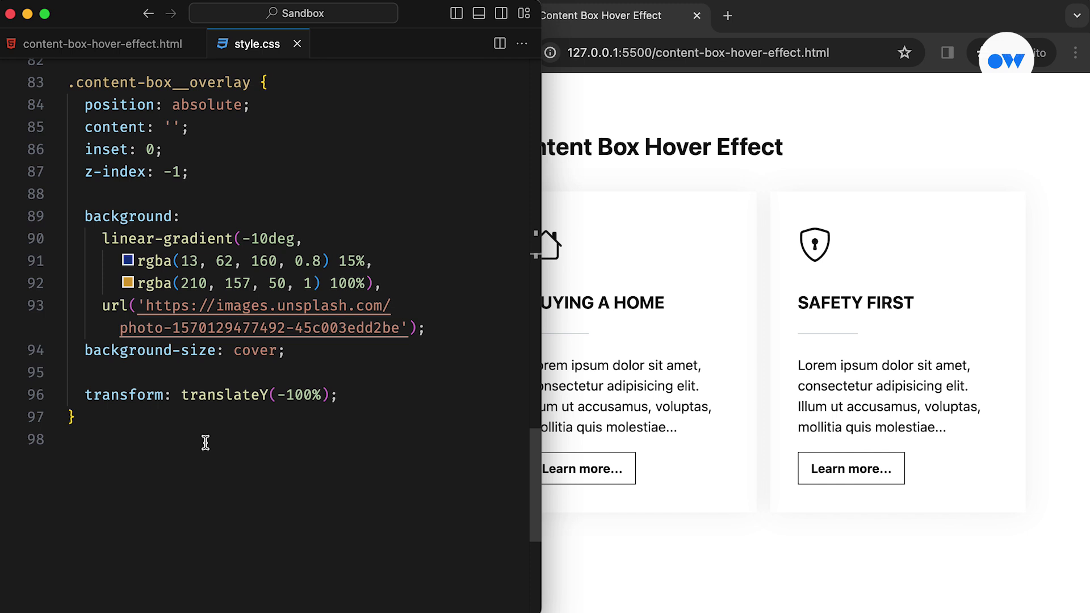
Add a .content-box:hover .content-box__overlay rule with transform: translateY(0) at the file's end
{"action": "left_click", "coordinate": [206, 443]}
{"action": "key", "text": "Return"}
{"action": "type", "text": ".content-box:hover"}
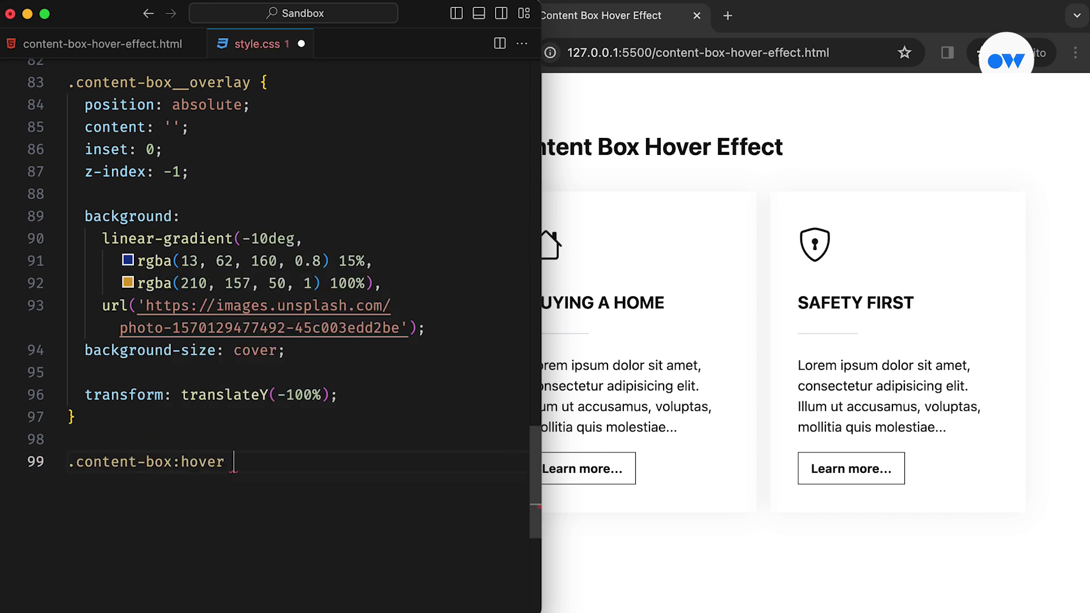
{"action": "type", "text": " .content-box__overlay"}
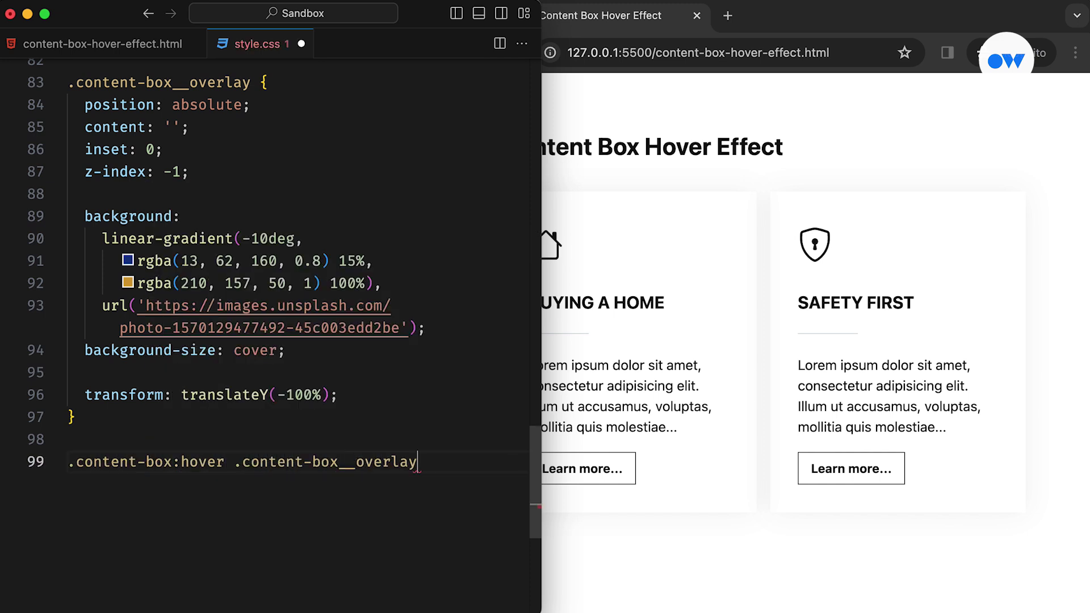
{"action": "type", "text": " {"}
{"action": "key", "text": "Return"}
{"action": "type", "text": "transform: "}
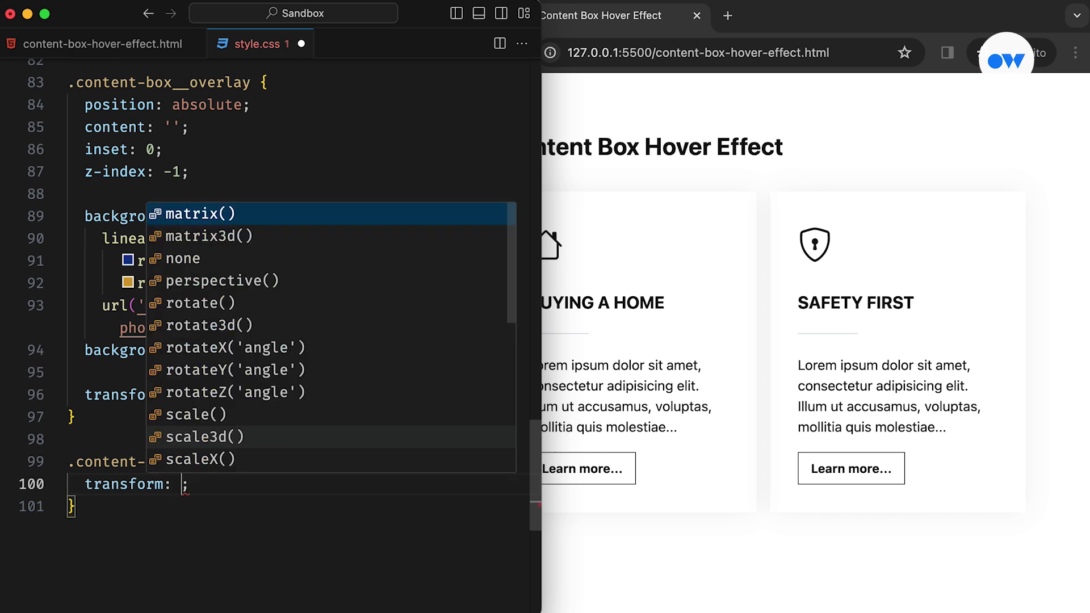
{"action": "type", "text": "tra"}
{"action": "key", "text": "Down"}
{"action": "key", "text": "Down"}
{"action": "key", "text": "Down"}
{"action": "key", "text": "Return"}
{"action": "type", "text": "0"}
{"action": "key", "text": "Down"}
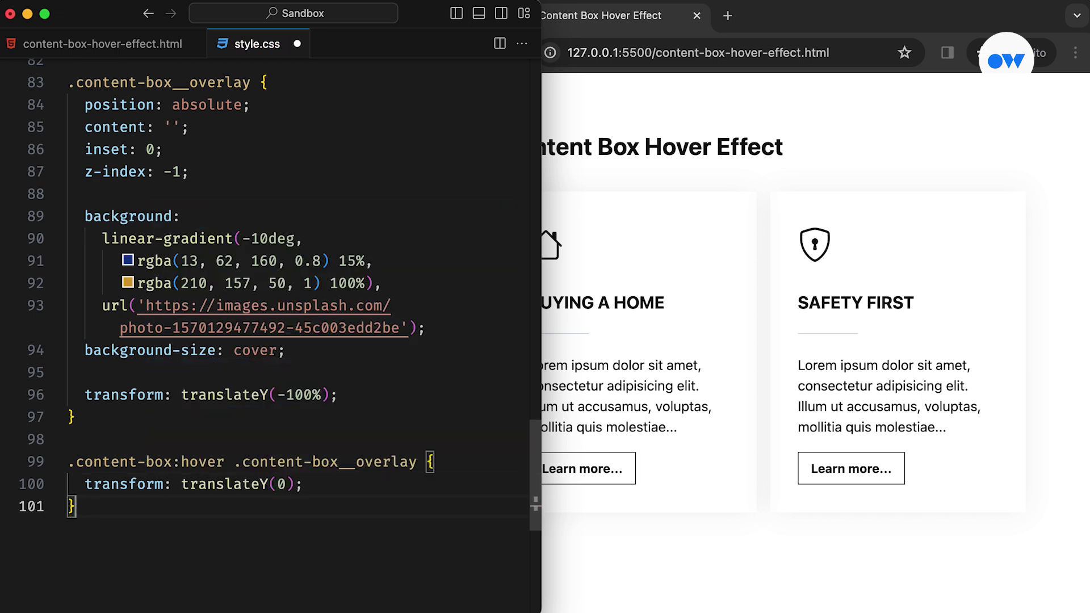
Give the overlay transition: 0.5s ease-in-out, then Tab through the buttons to test
{"action": "left_click", "coordinate": [360, 398]}
{"action": "key", "text": "Return"}
{"action": "type", "text": "transition"}
{"action": "key", "text": "Tab"}
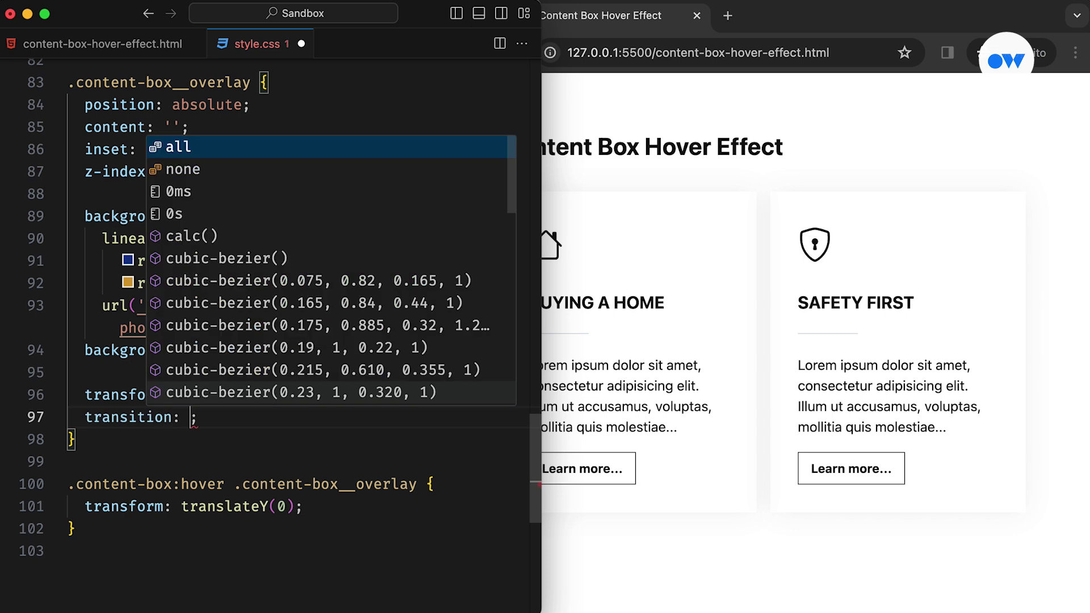
{"action": "type", "text": "0.5s ease-in"}
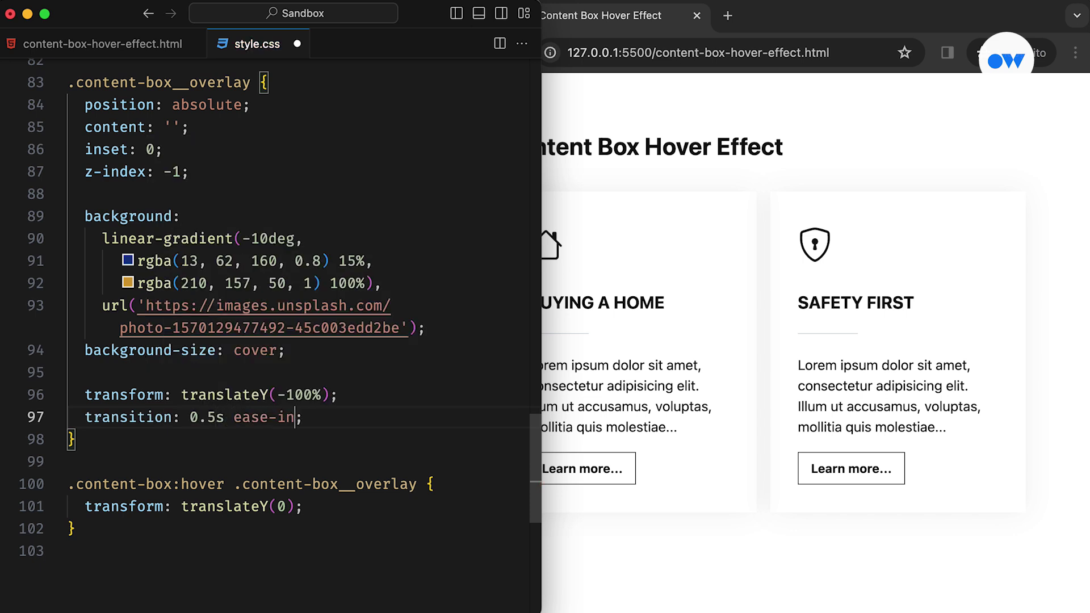
{"action": "type", "text": "-out"}
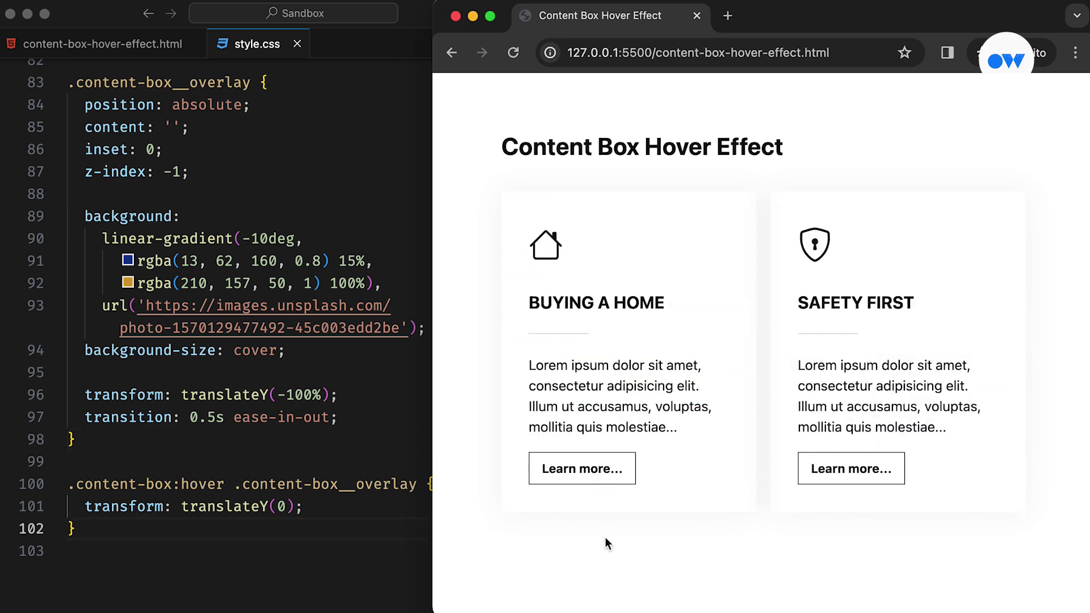
{"action": "key", "text": "Tab"}
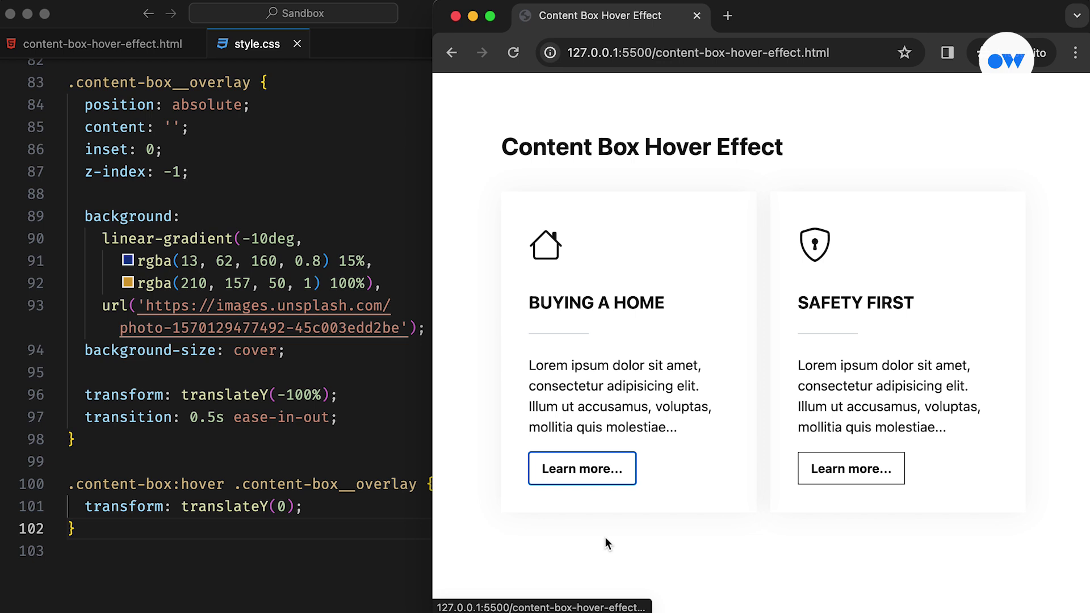
{"action": "key", "text": "Tab"}
Duplicate the hover overlay selector as a :focus-within selector and save
{"action": "key", "text": "shift+Tab"}
{"action": "key", "text": "Tab"}
{"action": "left_click", "coordinate": [408, 508]}
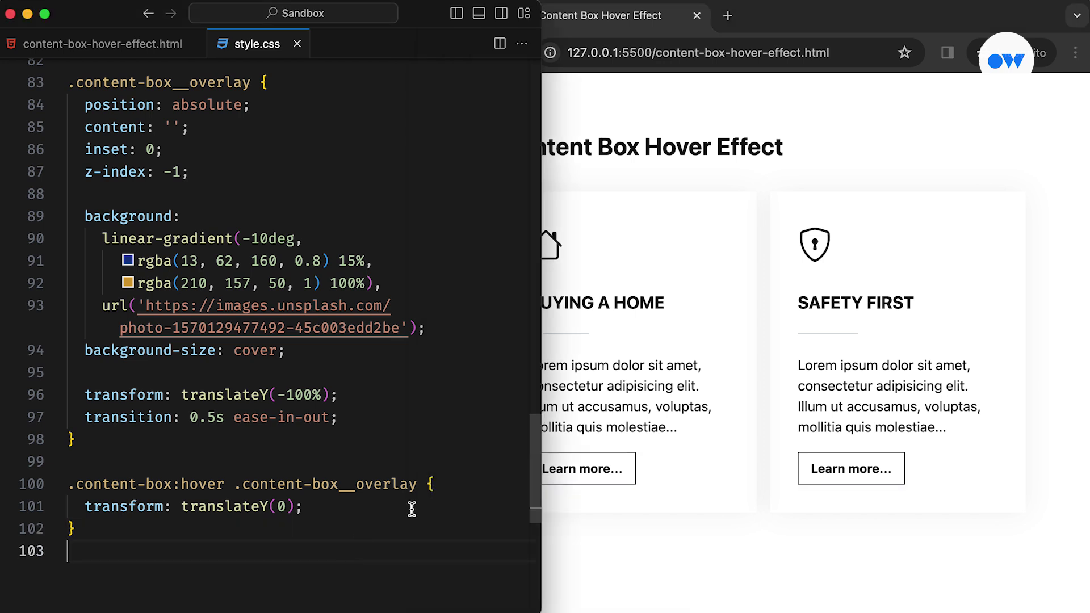
{"action": "left_click", "coordinate": [419, 485]}
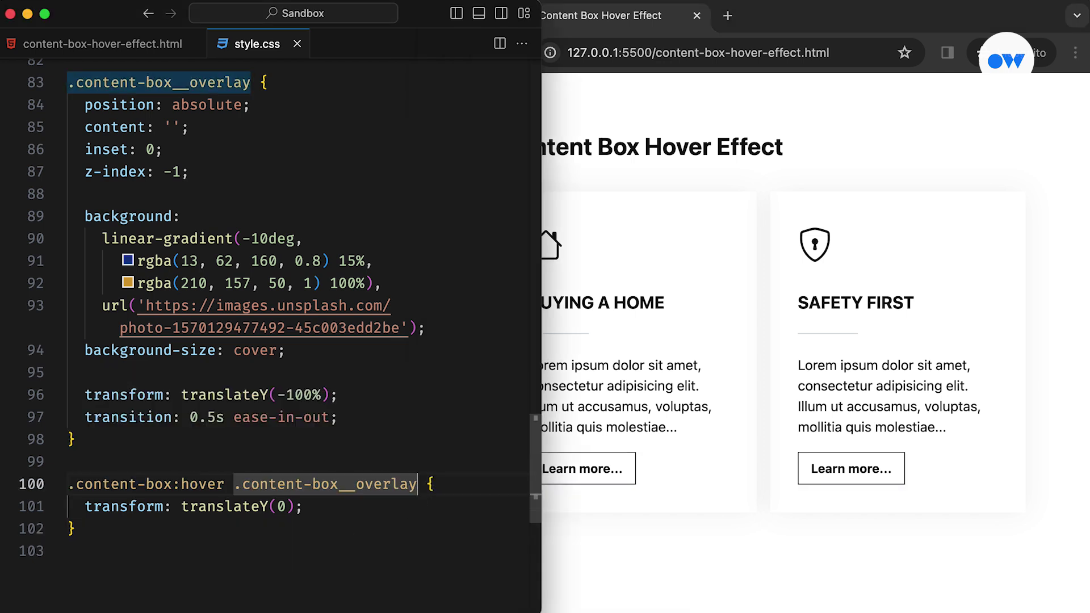
{"action": "type", "text": ","}
{"action": "key", "text": "Return"}
{"action": "type", "text": ".content-box:hover .content-box__overlay"}
{"action": "double_click", "coordinate": [205, 506]}
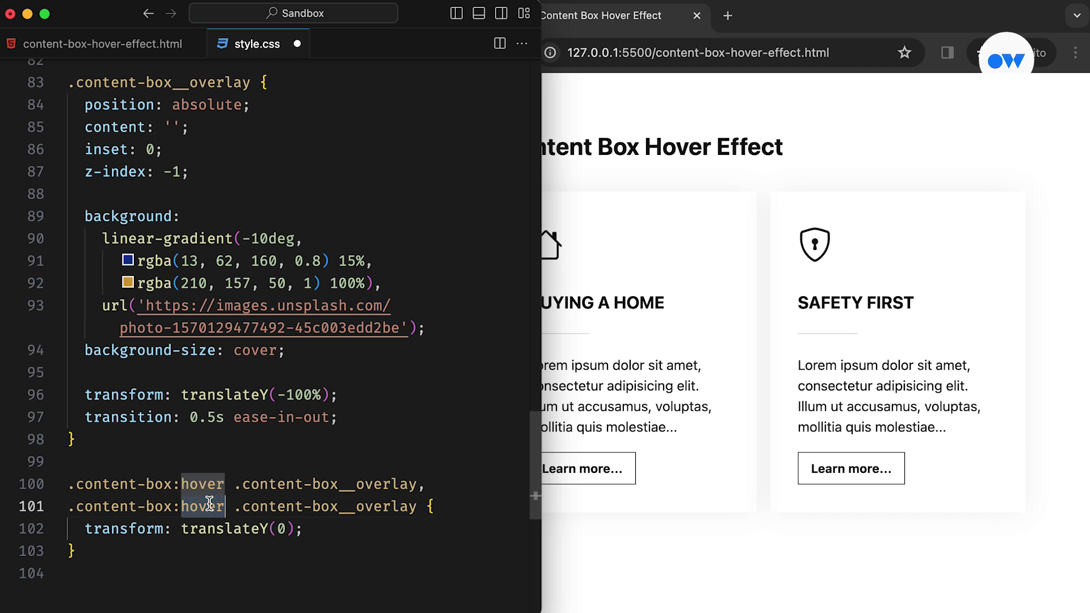
{"action": "type", "text": "focus-within"}
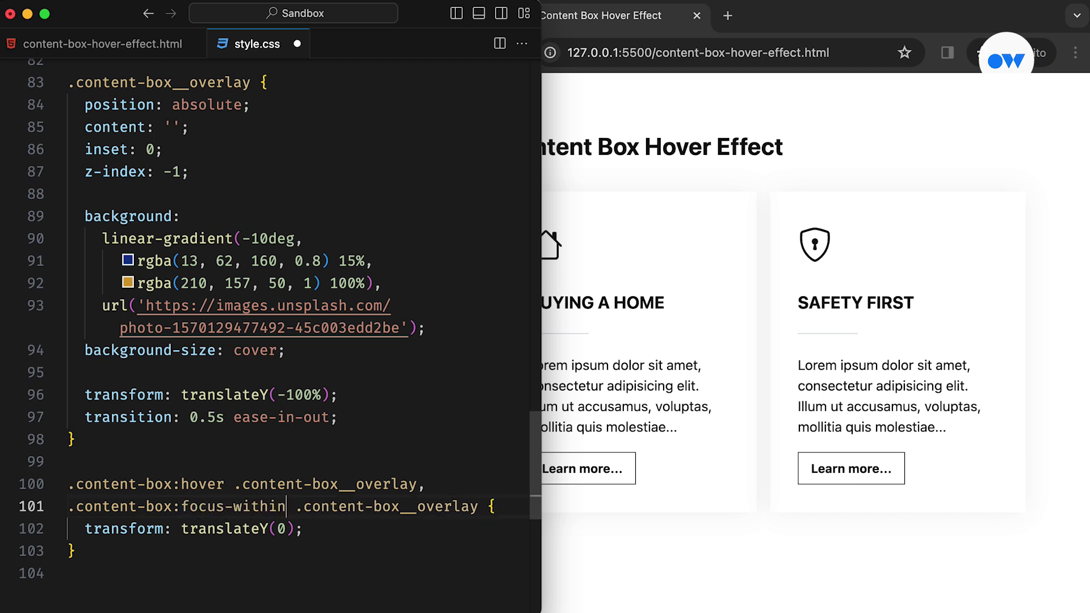
{"action": "key", "text": "super+s"}
{"action": "left_click", "coordinate": [608, 557]}
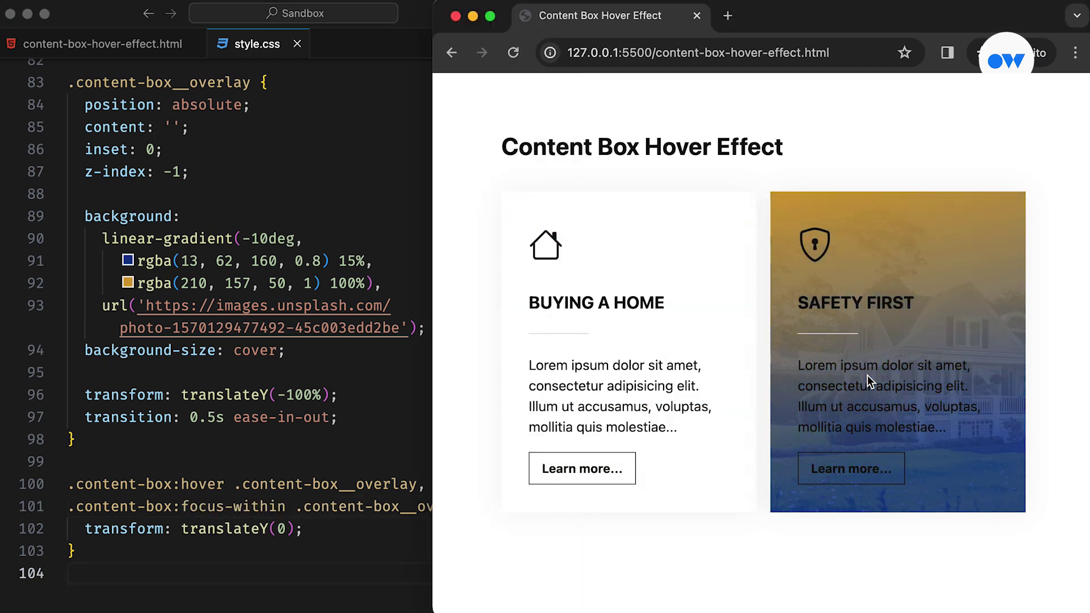
Tab and Shift+Tab between the two cards' Learn more links, watching their overlays slide in
{"action": "key", "text": "Tab"}
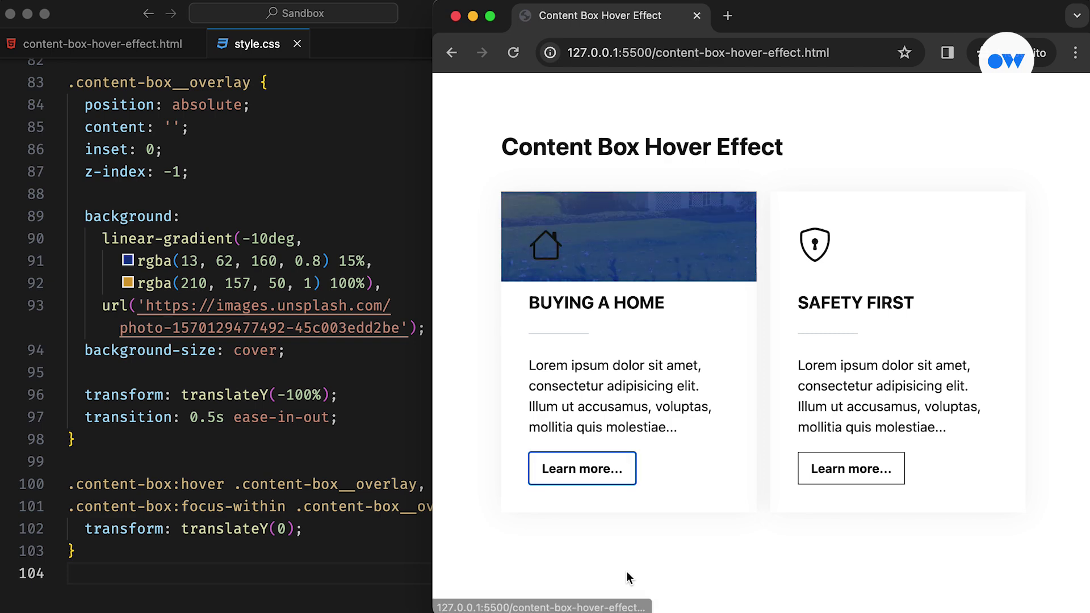
{"action": "key", "text": "Tab"}
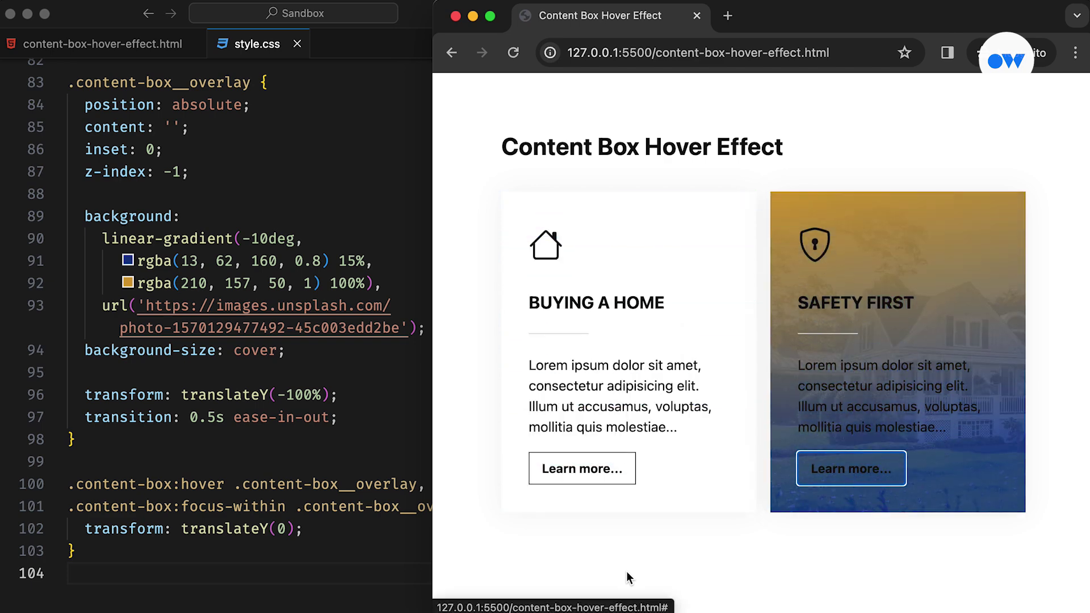
{"action": "key", "text": "shift+Tab"}
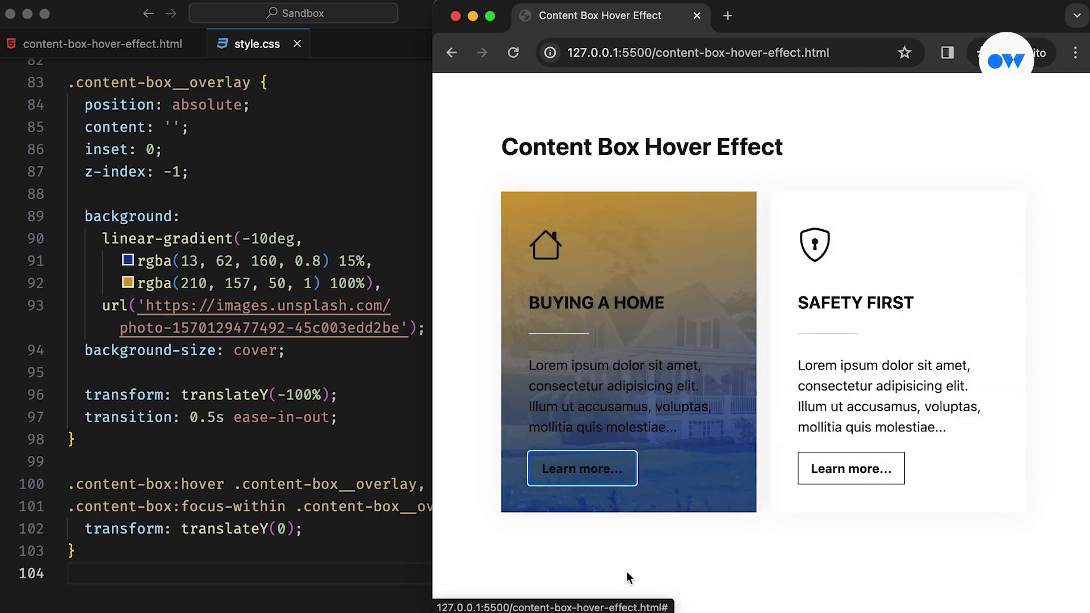
{"action": "key", "text": "Tab"}
{"action": "key", "text": "shift+Tab"}
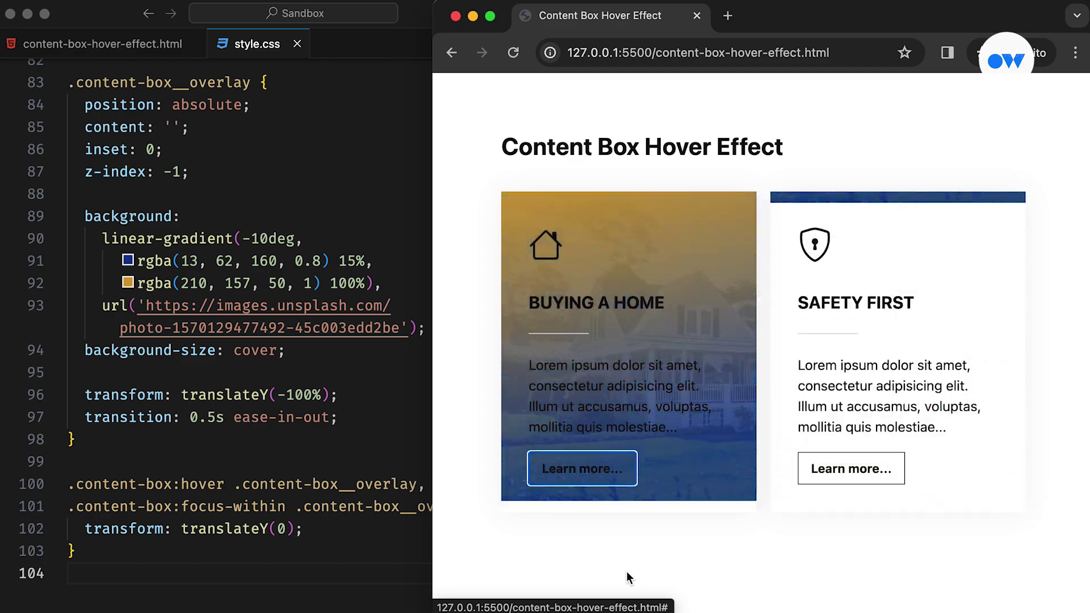
{"action": "left_click", "coordinate": [627, 572]}
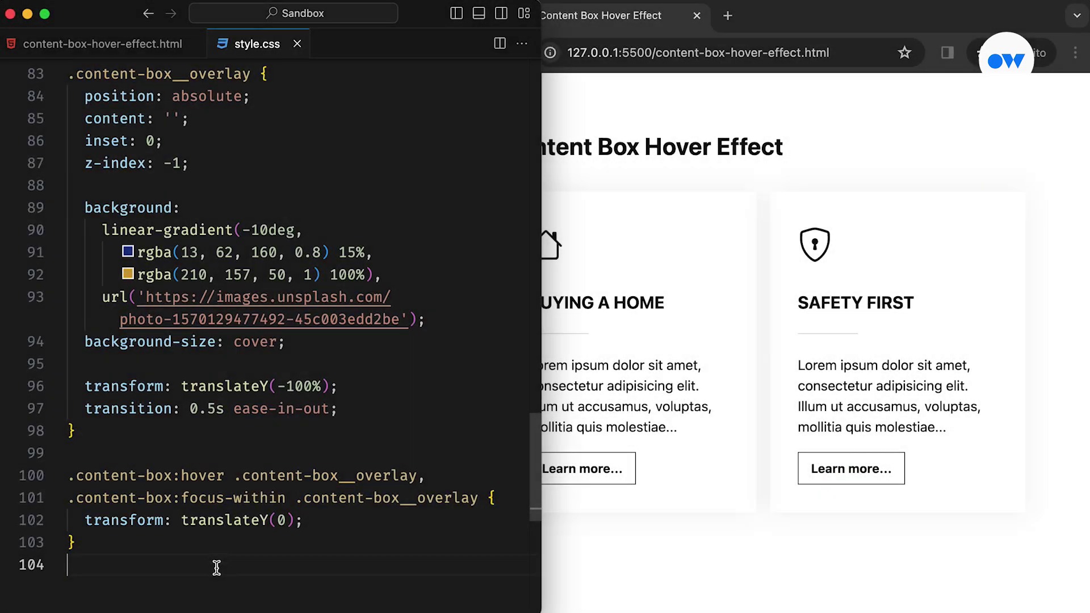
{"action": "scroll", "coordinate": [217, 568], "scroll_direction": "down", "scroll_amount": 5}
{"action": "scroll", "coordinate": [217, 567], "scroll_direction": "down", "scroll_amount": 3}
{"action": "type", "text": ".content-box:hover .content-box__icon, .content-box:hover .content-box__title, .content-box:hover .content-box__desc, .content-box:hover .content-box__cta a { "}
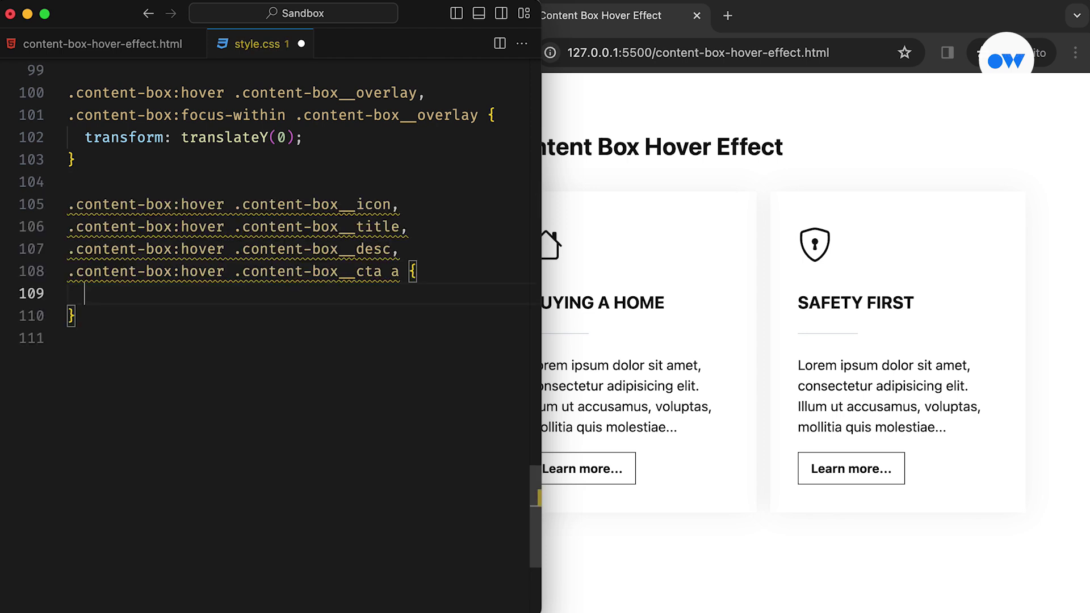
{"action": "type", "text": "col"}
Write an :is() hover/focus-within rule setting the card content's color to #fff
{"action": "key", "text": "Return"}
{"action": "type", "text": "#fff;"}
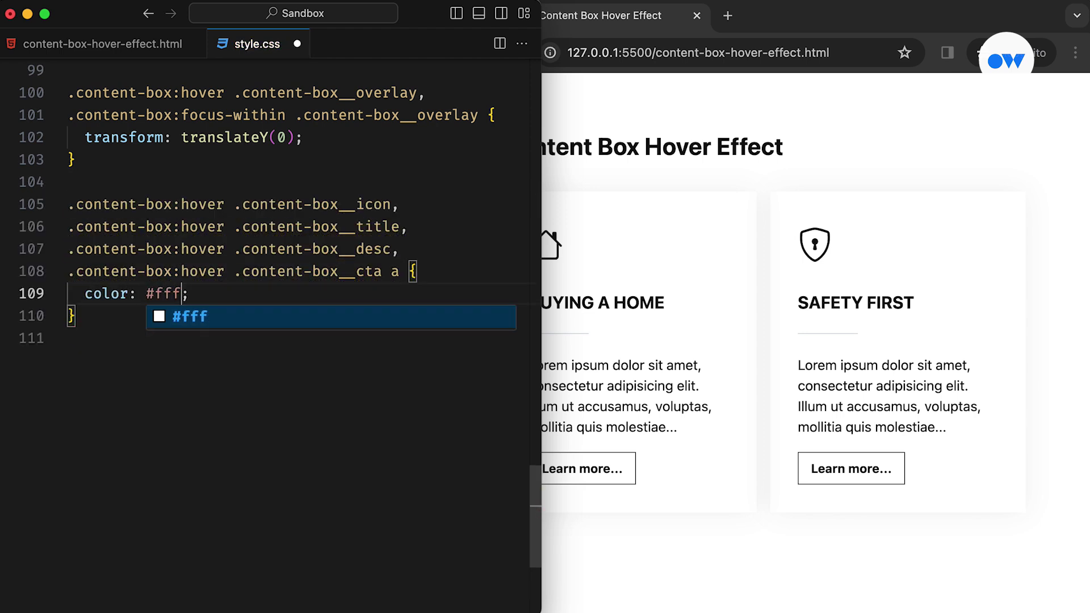
{"action": "key", "text": "Escape"}
{"action": "key", "text": "Down"}
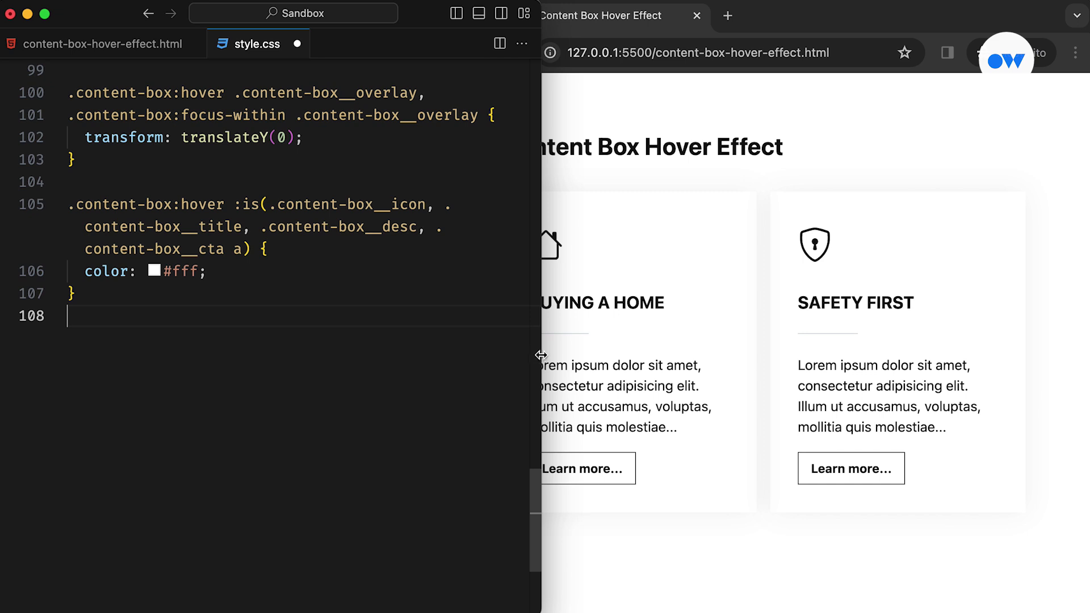
{"action": "left_click_drag", "start_coordinate": [540, 354], "coordinate": [1046, 350]}
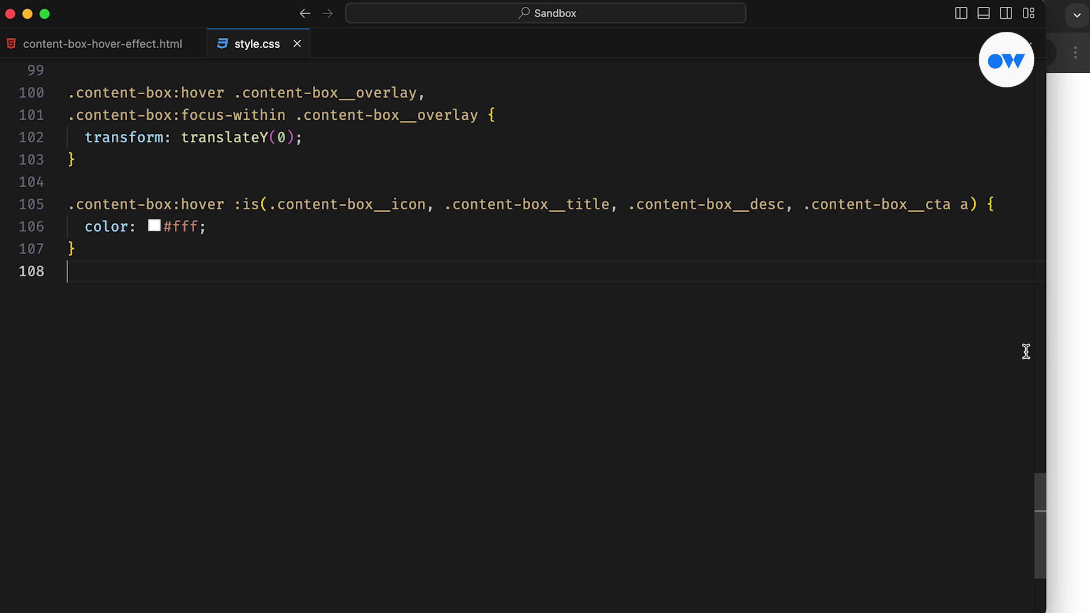
{"action": "key", "text": "Up"}
{"action": "key", "text": "Up"}
{"action": "key", "text": "Up"}
{"action": "type", "text": ":is("}
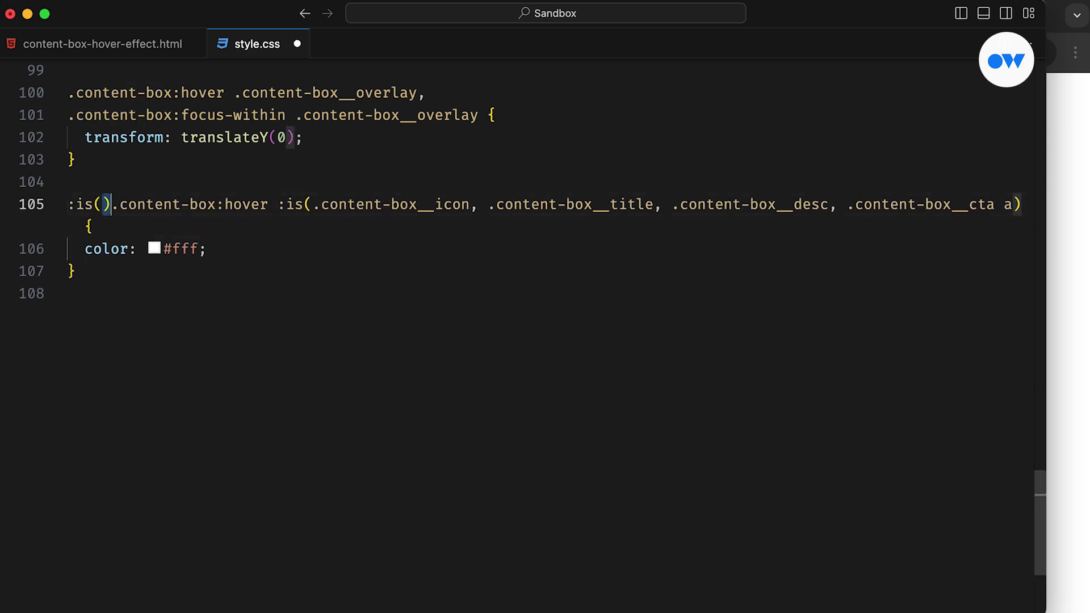
{"action": "key", "text": "Delete"}
{"action": "key", "text": "alt+Right"}
{"action": "key", "text": "alt+Right"}
{"action": "type", "text": ", .c"}
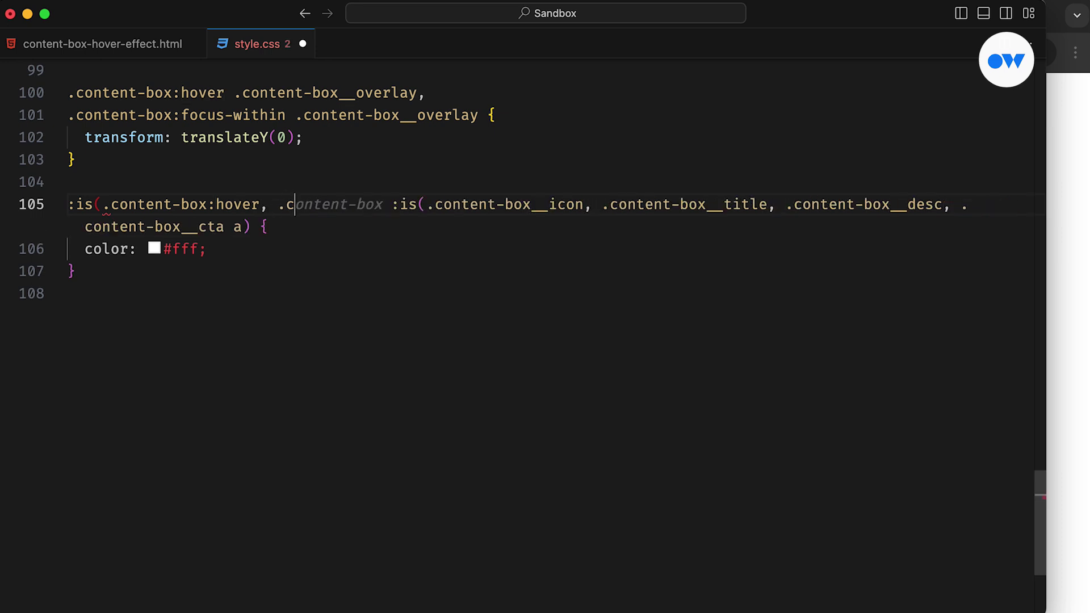
{"action": "type", "text": "ontent-box"}
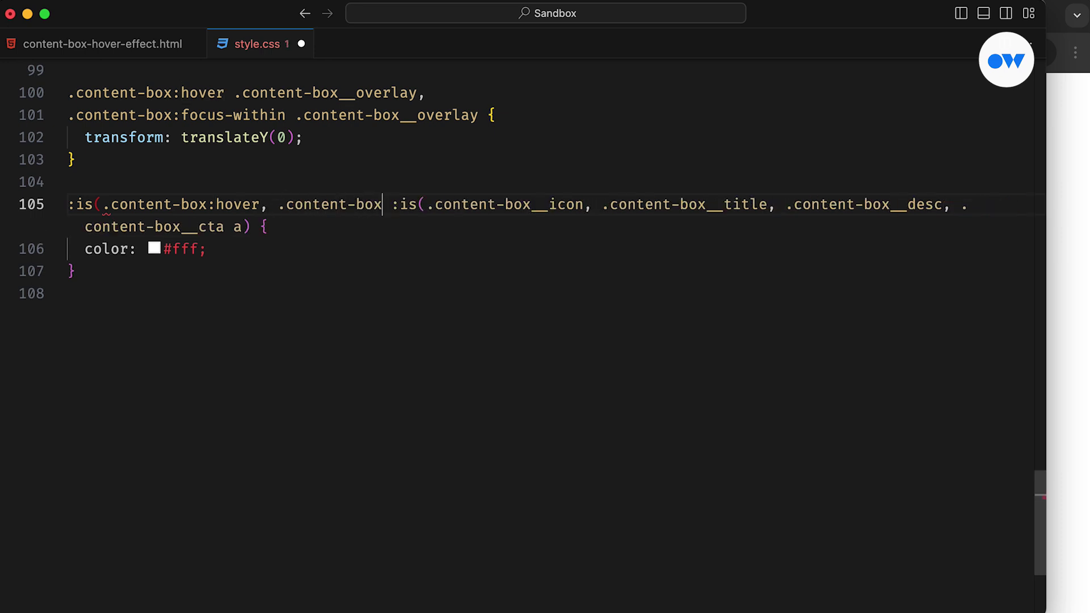
{"action": "type", "text": ":focus-within)"}
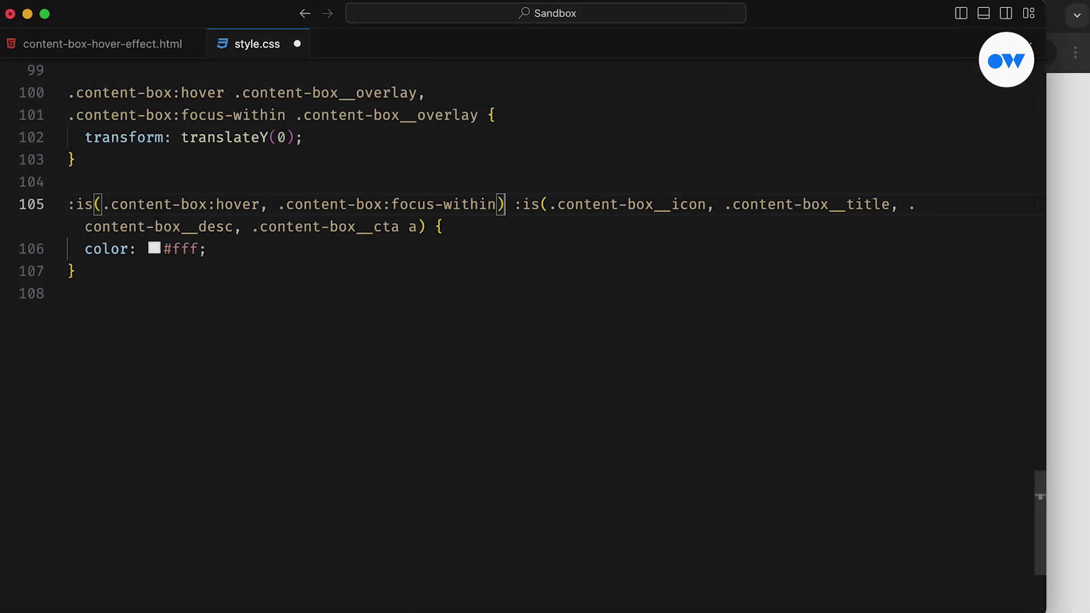
Add transition: color 0.5s ease above the rule and save
{"action": "left_click", "coordinate": [427, 176]}
{"action": "type", "text": ":is(.content-box__icon, .content-box__title, .content-box__desc, .content-box__cta a) {"}
{"action": "key", "text": "Return"}
{"action": "type", "text": "transition: color 0.5s ease;"}
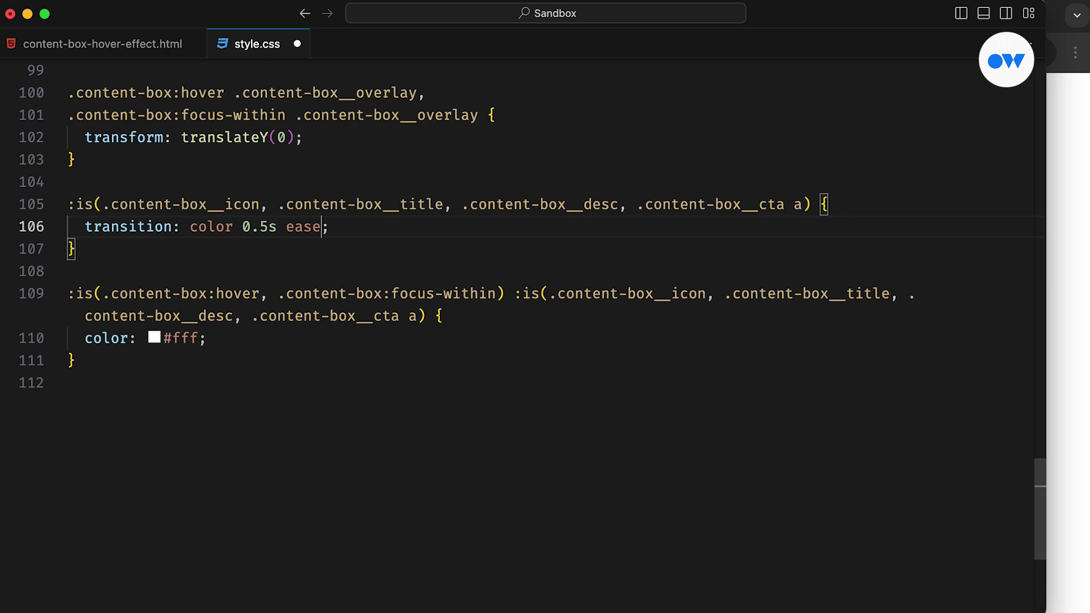
{"action": "key", "text": "super+s"}
Tab and Shift+Tab through the Learn more links to watch the text turn white
{"action": "key", "text": "Tab"}
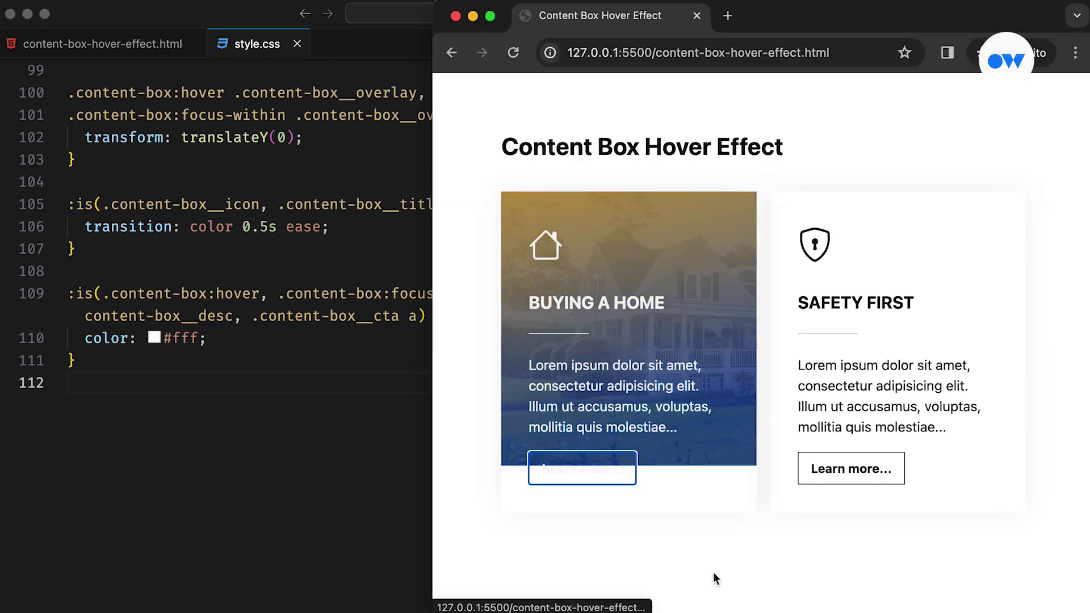
{"action": "key", "text": "Tab"}
{"action": "key", "text": "shift+Tab"}
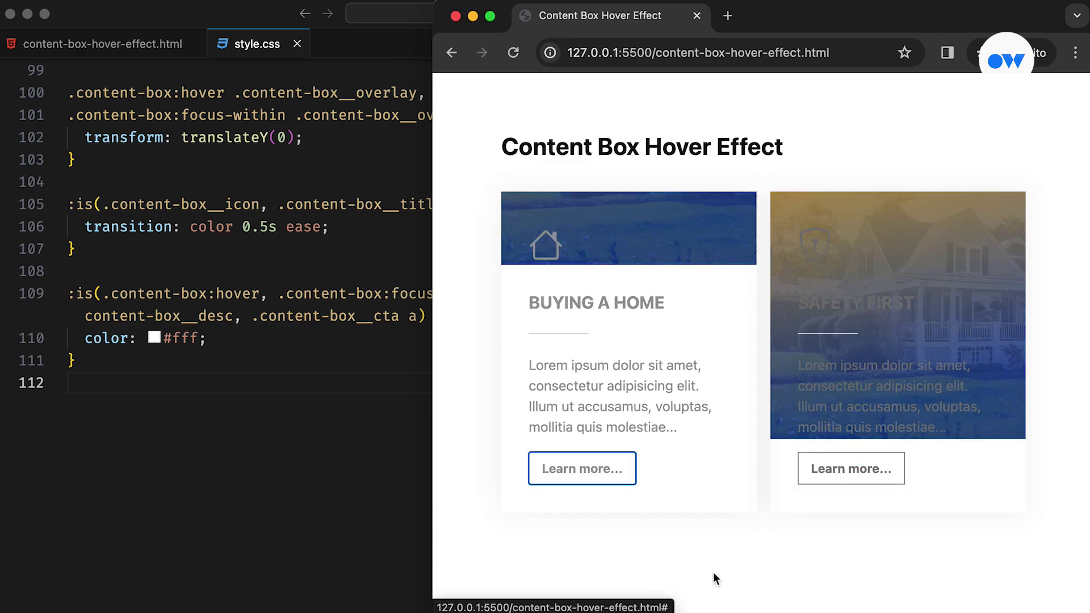
{"action": "key", "text": "Tab"}
{"action": "key", "text": "shift+Tab"}
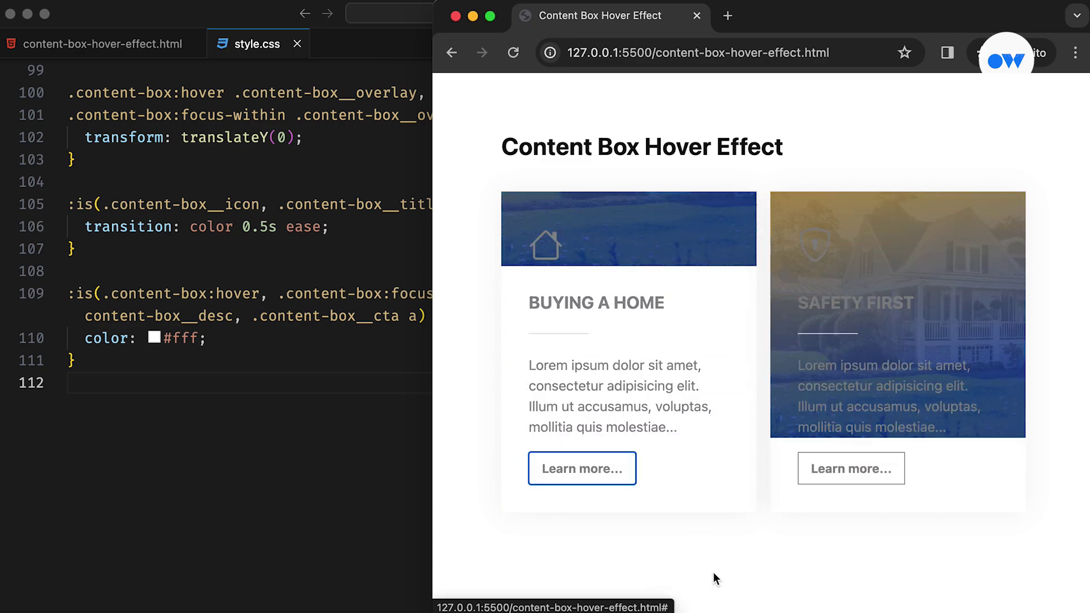
{"action": "key", "text": "shift+Tab"}
Add an a:hover, a:focus-visible rule with outline: 1px solid currentColor
{"action": "left_click", "coordinate": [243, 503]}
{"action": "scroll", "coordinate": [244, 503], "scroll_direction": "up", "scroll_amount": 5}
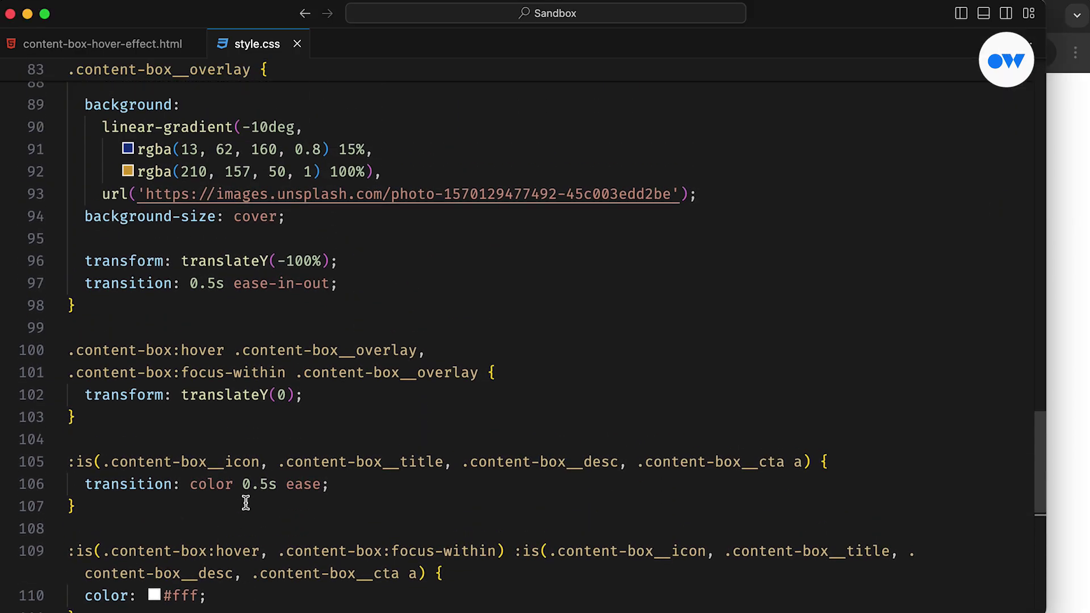
{"action": "scroll", "coordinate": [244, 503], "scroll_direction": "up", "scroll_amount": 2}
{"action": "scroll", "coordinate": [244, 503], "scroll_direction": "up", "scroll_amount": 2}
{"action": "scroll", "coordinate": [243, 503], "scroll_direction": "down", "scroll_amount": 1}
{"action": "left_click", "coordinate": [127, 272]}
{"action": "key", "text": "Return"}
{"action": "key", "text": "Return"}
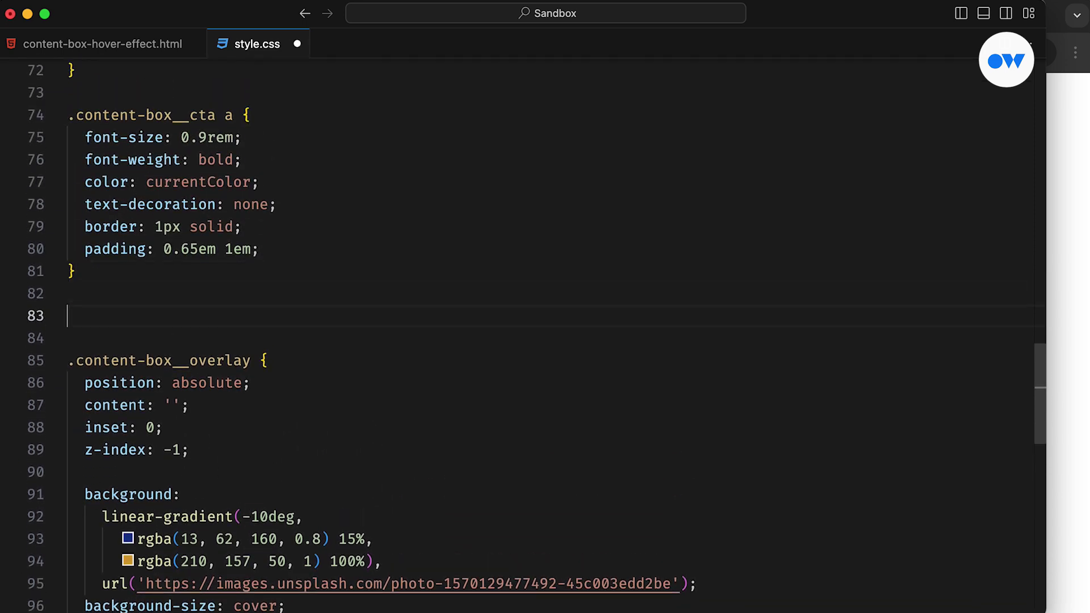
{"action": "type", "text": ".content-box__cta a:hover, .content-box__cta a:focus-visible {"}
{"action": "key", "text": "Return"}
{"action": "type", "text": "ou"}
{"action": "key", "text": "Tab"}
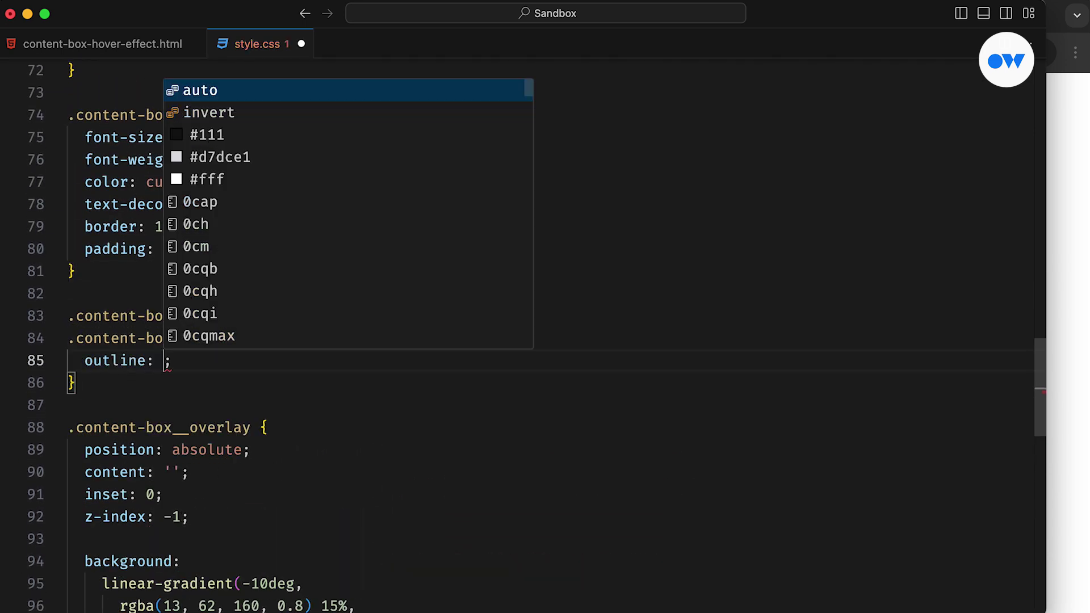
{"action": "type", "text": "1px solid curre"}
{"action": "key", "text": "Tab"}
{"action": "key", "text": "Right"}
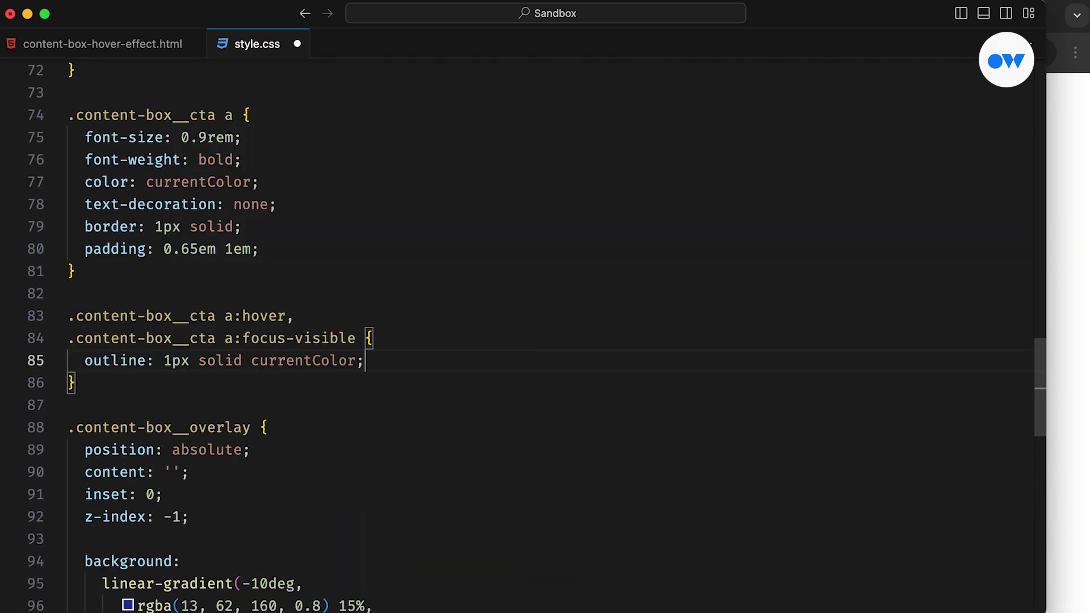
Set outline-offset: 0 in that rule and save the stylesheet
{"action": "key", "text": "Return"}
{"action": "type", "text": "outline-offset"}
{"action": "key", "text": "Tab"}
{"action": "type", "text": "0"}
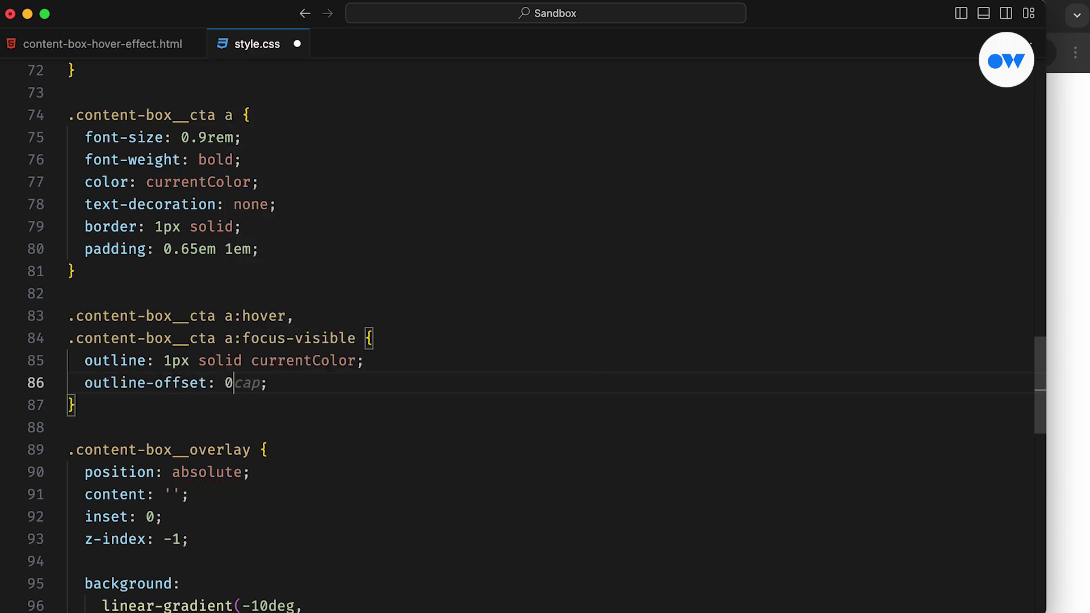
{"action": "left_click", "coordinate": [277, 390]}
{"action": "key", "text": "super+s"}
{"action": "key", "text": "super+Tab"}
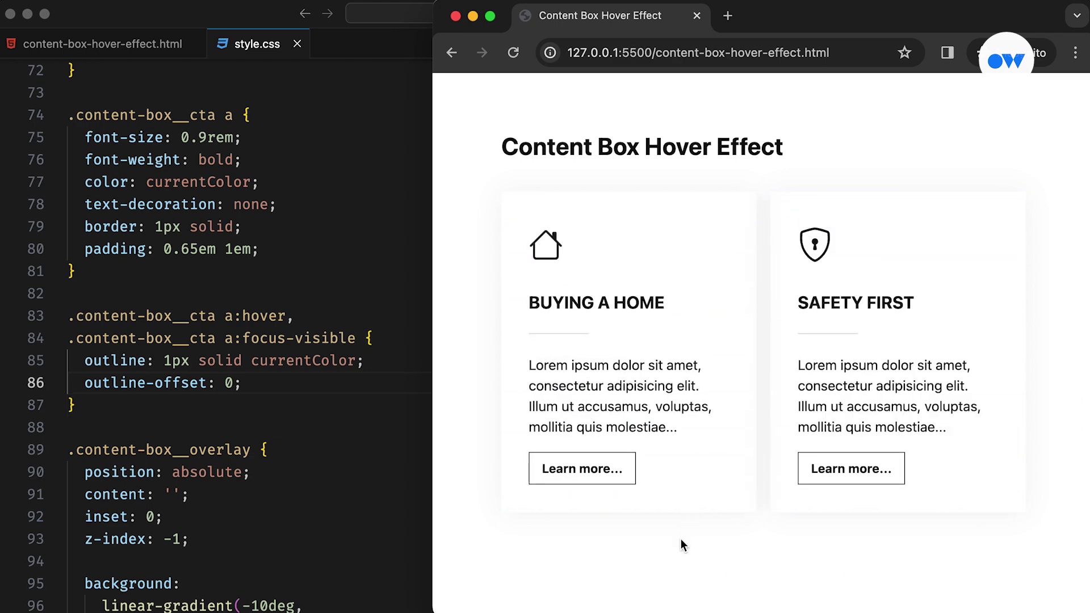
Tab between the Learn more links to see the overlay, white text and outlined link
{"action": "key", "text": "Tab"}
{"action": "key", "text": "Tab"}
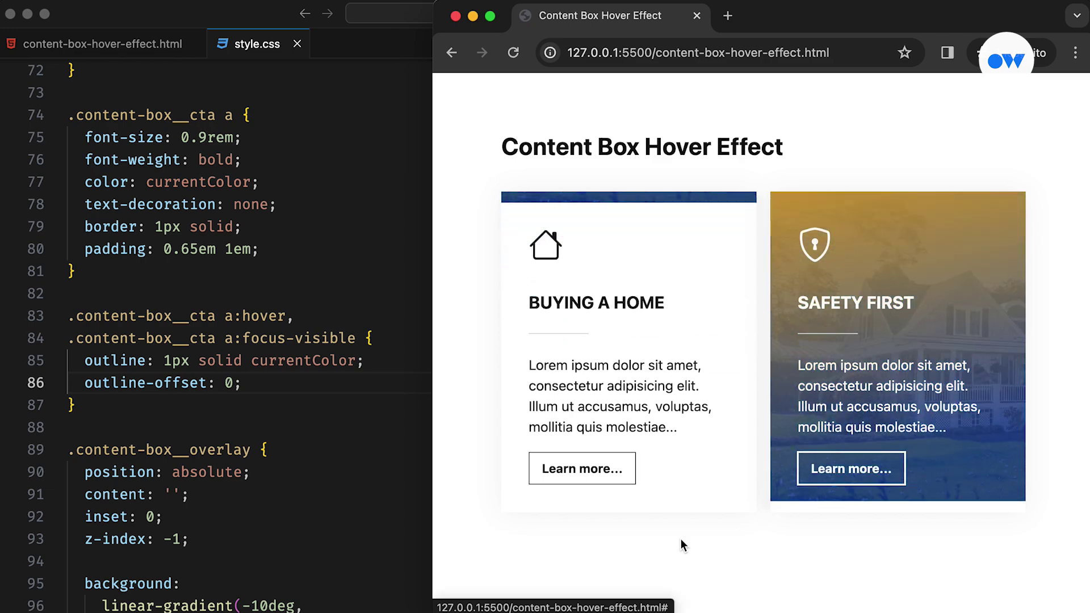
{"action": "key", "text": "shift+Tab"}
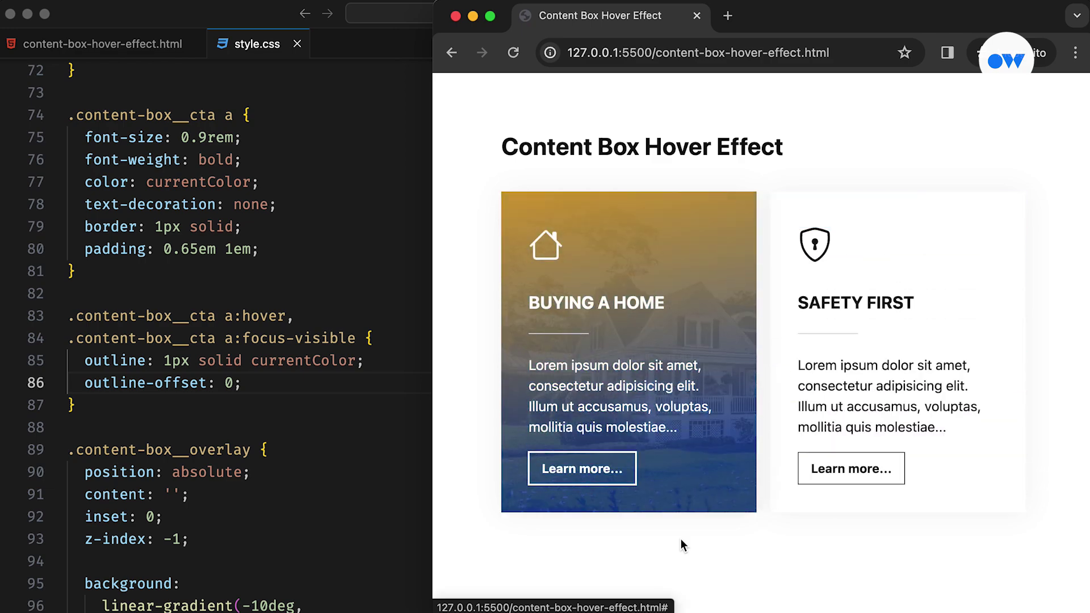
{"action": "key", "text": "Tab"}
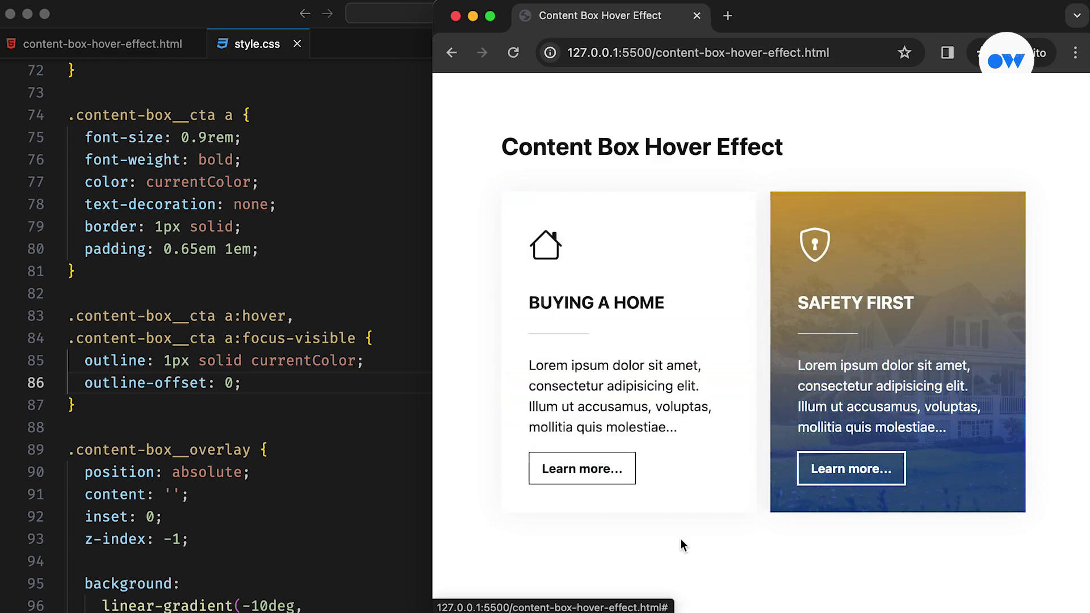
{"action": "key", "text": "shift+Tab"}
{"action": "key", "text": "Tab"}
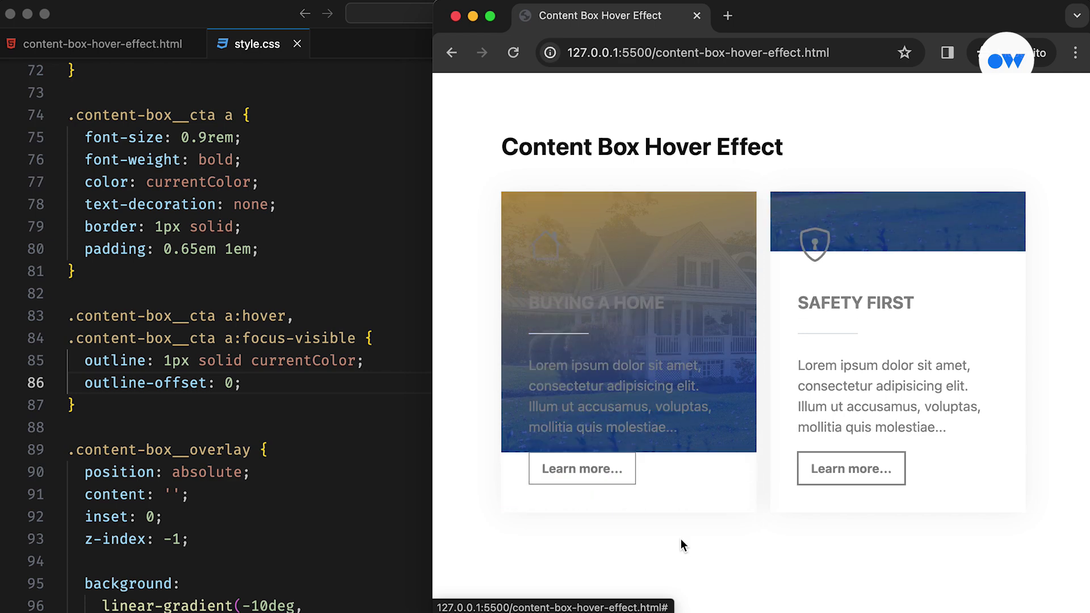